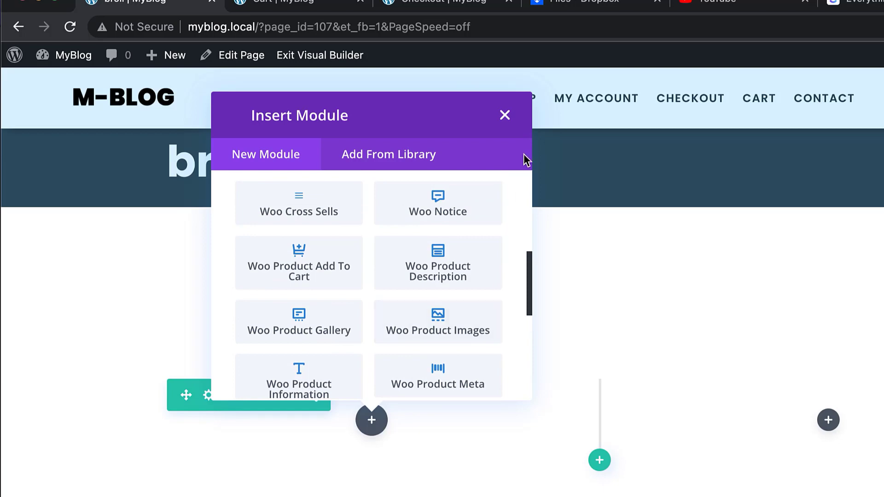
Insert a Woo Product Add To Cart module into the first column of the broll page
left_click(298, 266)
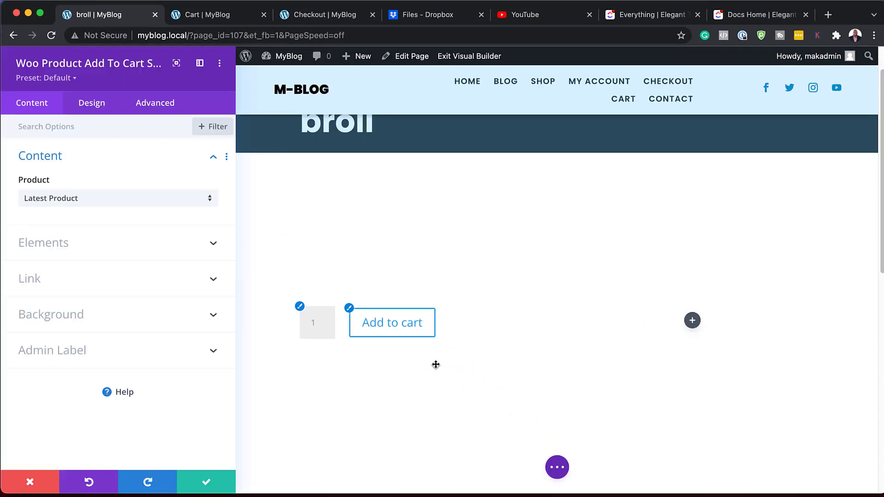
Review the styled Cart page from the product table to the cart totals and proceed to checkout
left_click(219, 17)
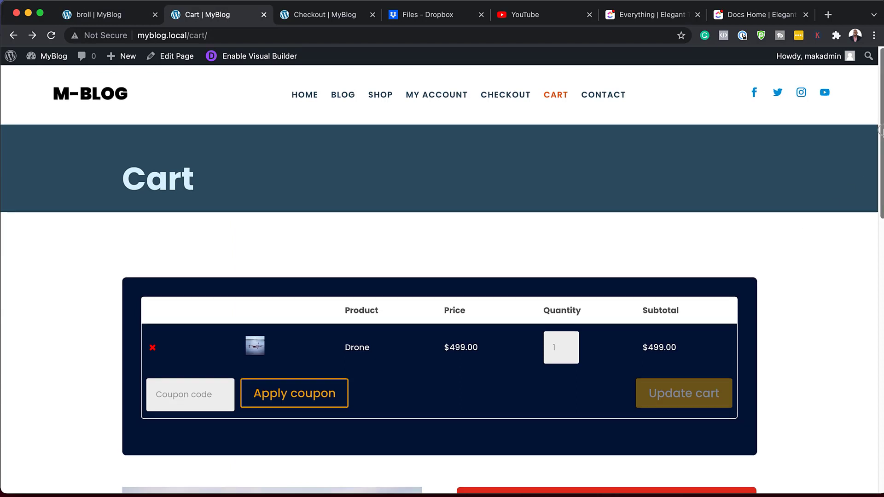
scroll(880, 173, "down", 5)
mouse_move(881, 173)
left_mouse_down()
mouse_move(880, 236)
mouse_move(881, 188)
left_mouse_up()
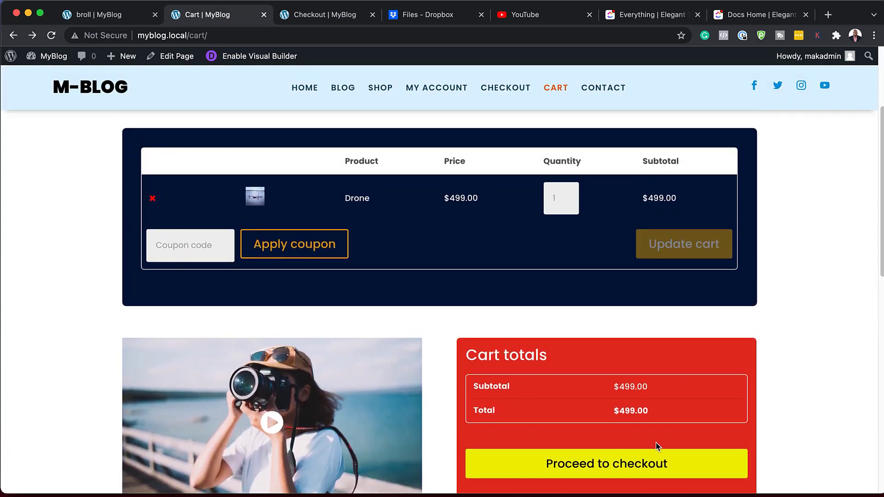
left_click(639, 470)
mouse_move(877, 115)
left_mouse_down()
mouse_move(866, 315)
mouse_move(872, 102)
left_mouse_up()
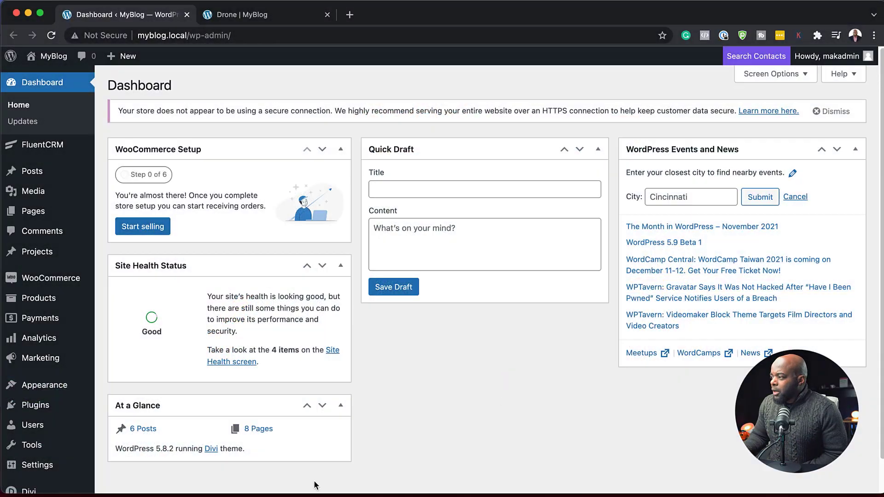
Switch from the WordPress dashboard to the Drone product page and look over its default layout
mouse_move(64, 288)
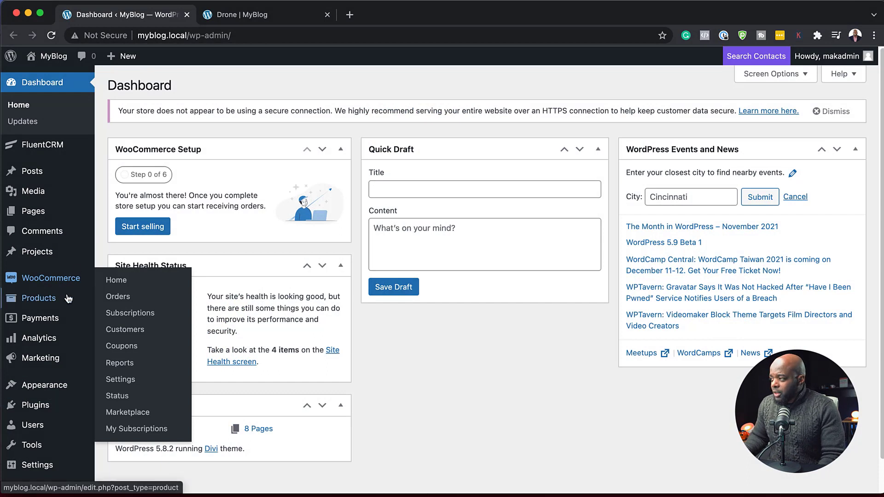
mouse_move(46, 302)
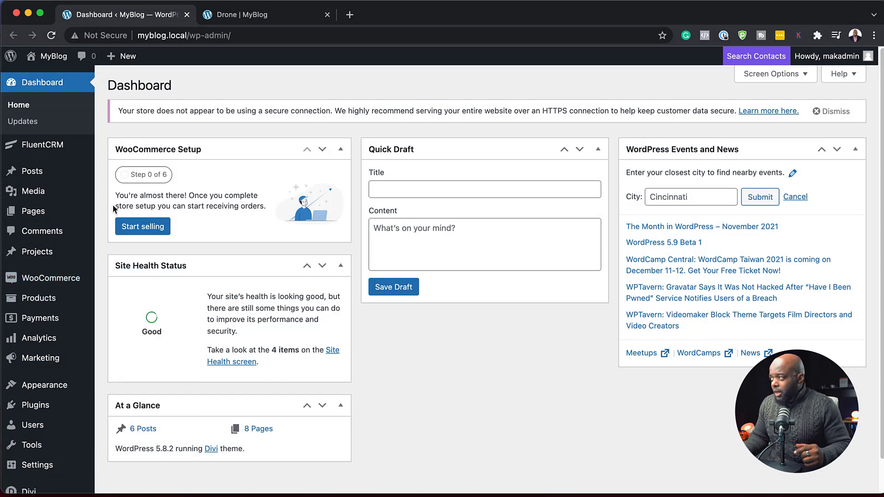
left_click(269, 15)
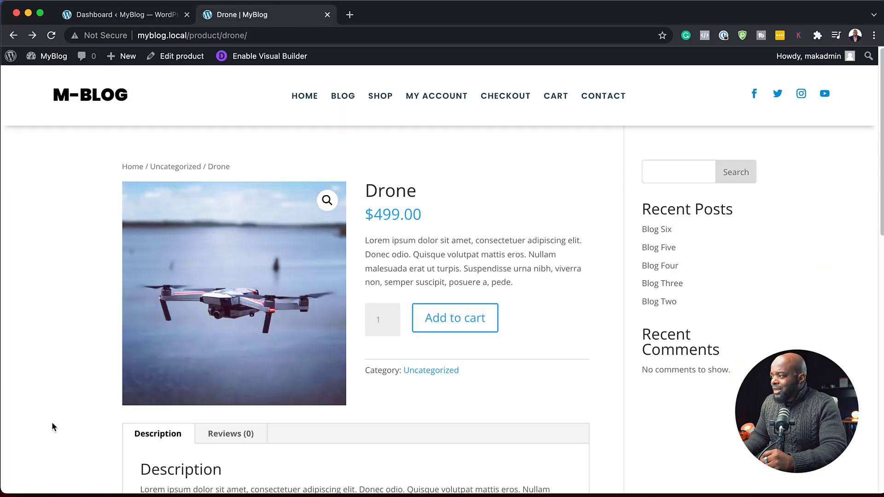
scroll(559, 368, "down", 5)
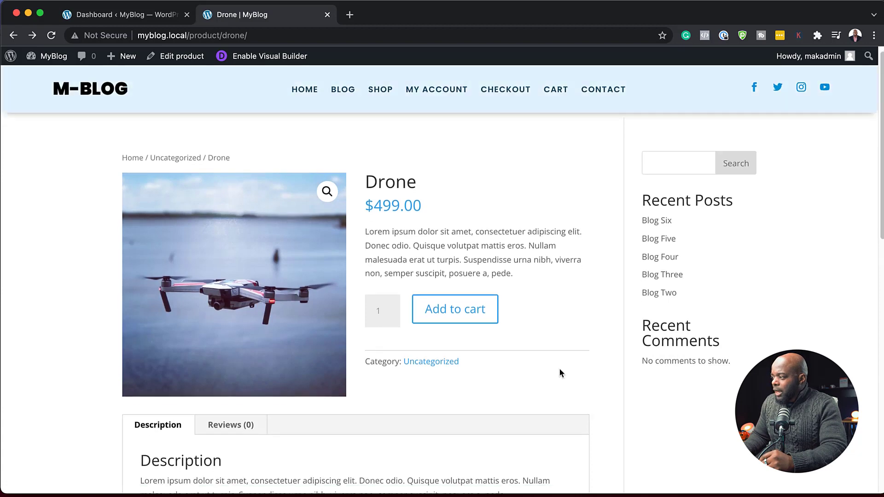
scroll(561, 369, "up", 4)
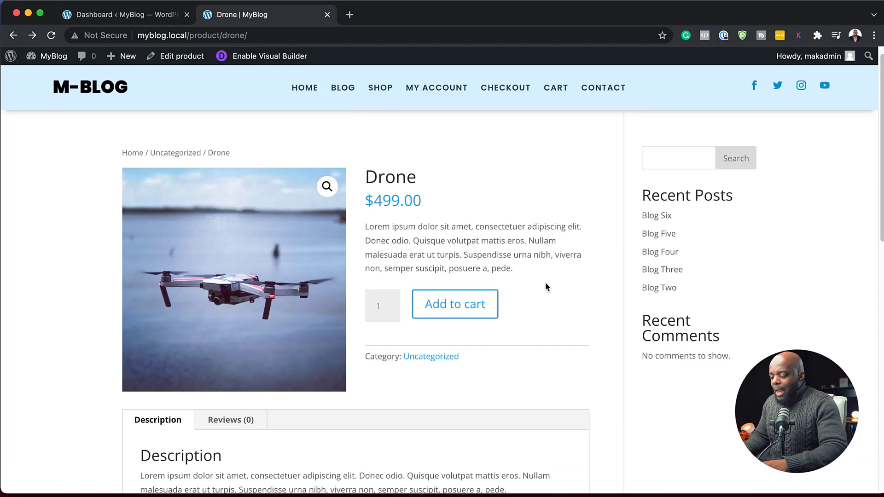
Add the Drone to the cart and view the Cart page, with the Checkout page opened in a new tab
left_click(450, 309)
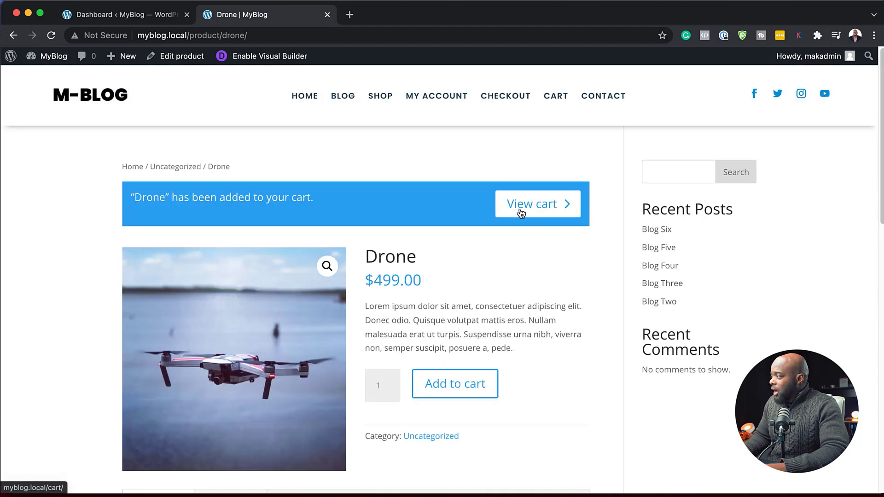
left_click(544, 209)
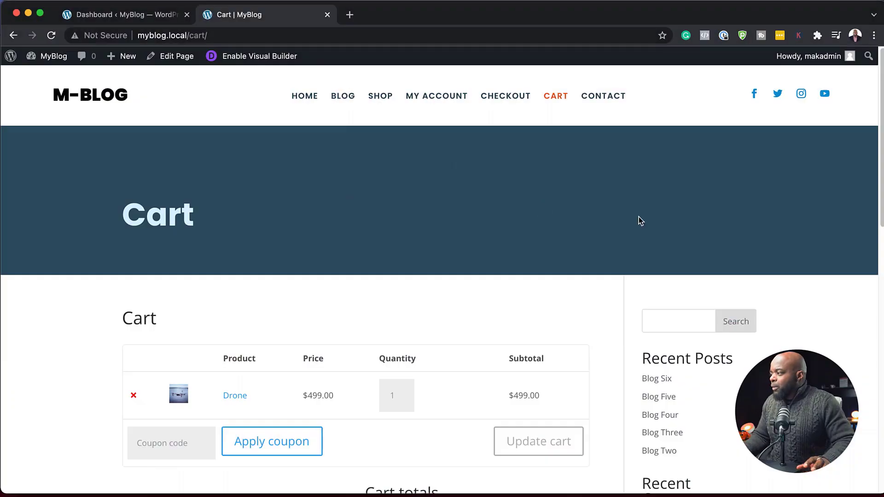
scroll(323, 257, "down", 4)
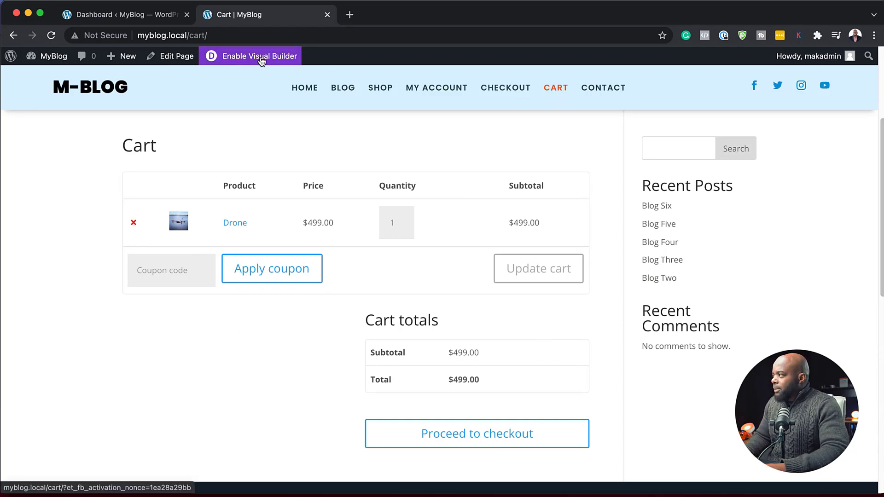
left_click(510, 90, "super")
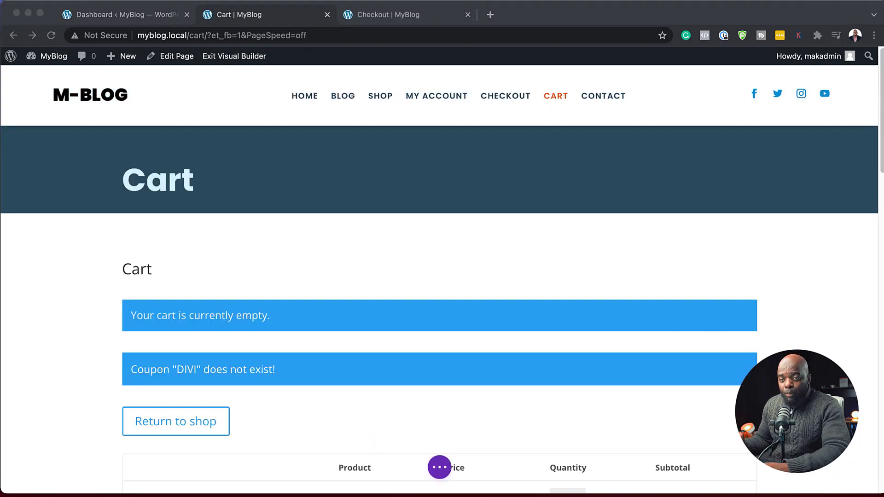
Set the background of the Woo Cart Products module to the dark navy color #001738
scroll(442, 276, "down", 2)
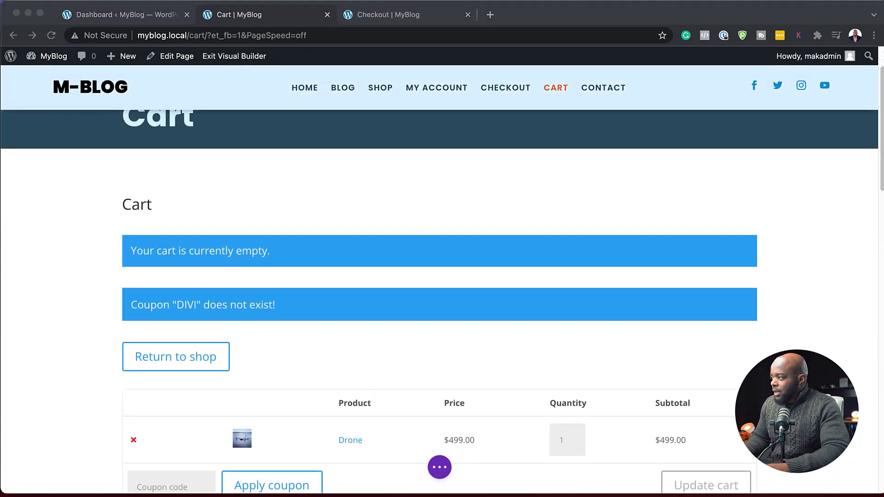
scroll(441, 276, "down", 3)
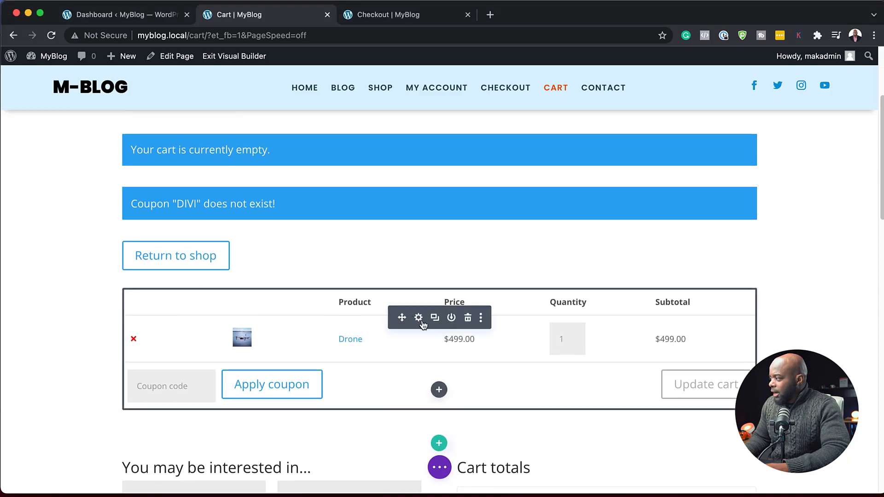
left_click(419, 321)
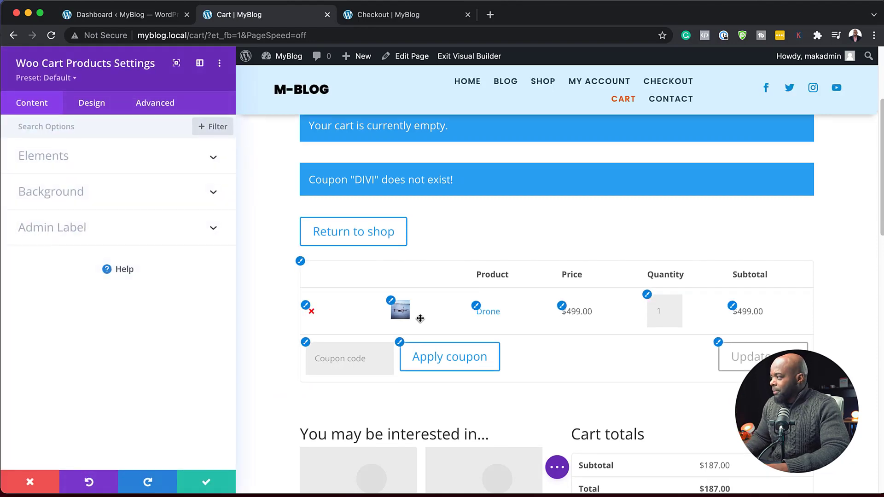
left_click(72, 197)
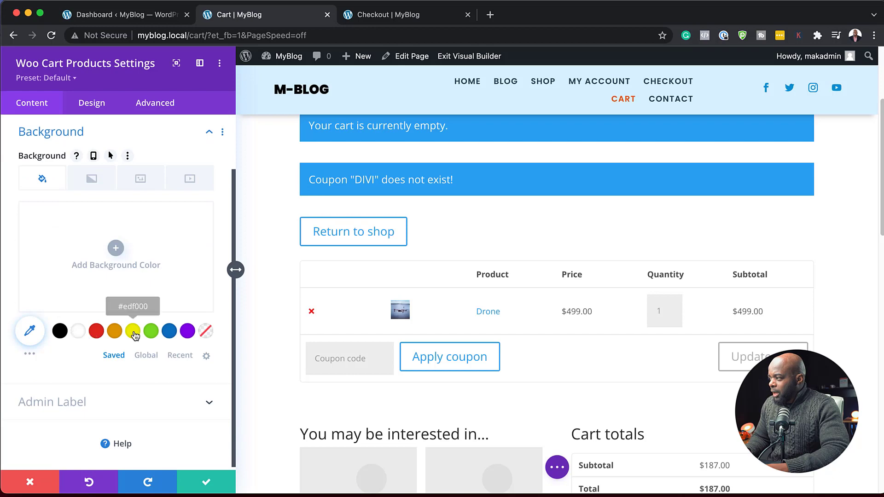
left_click(59, 331)
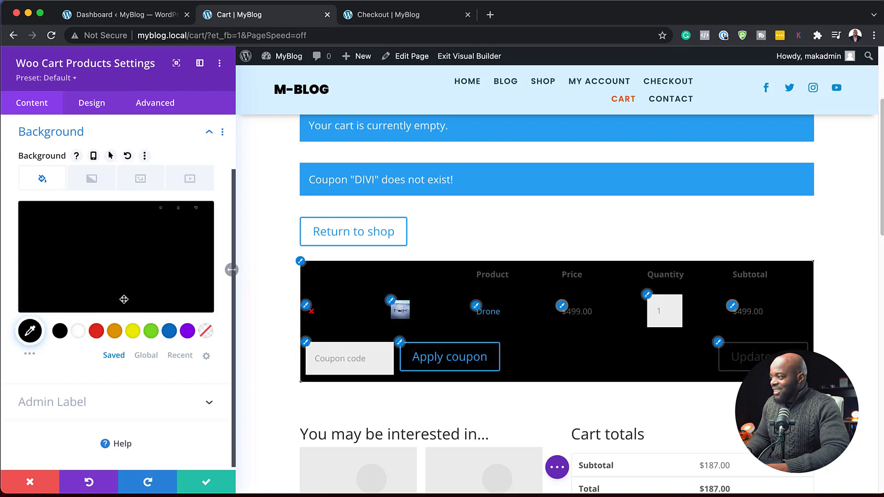
left_click(80, 262)
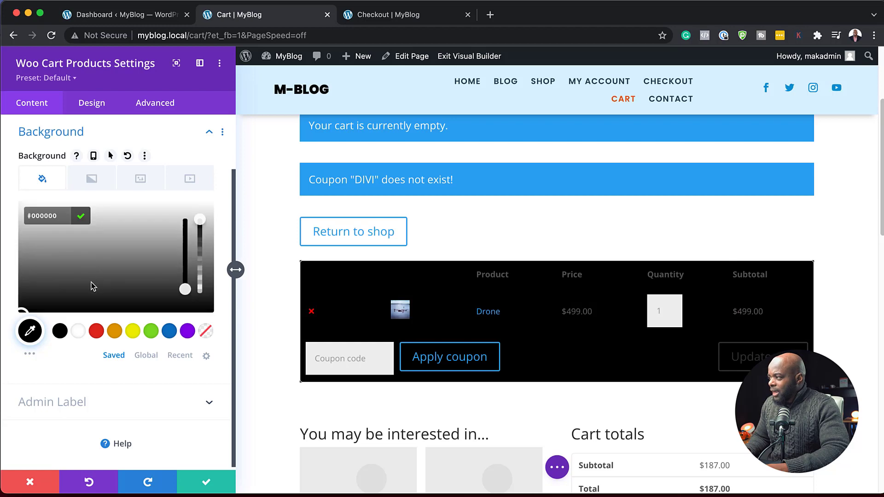
left_click(169, 332)
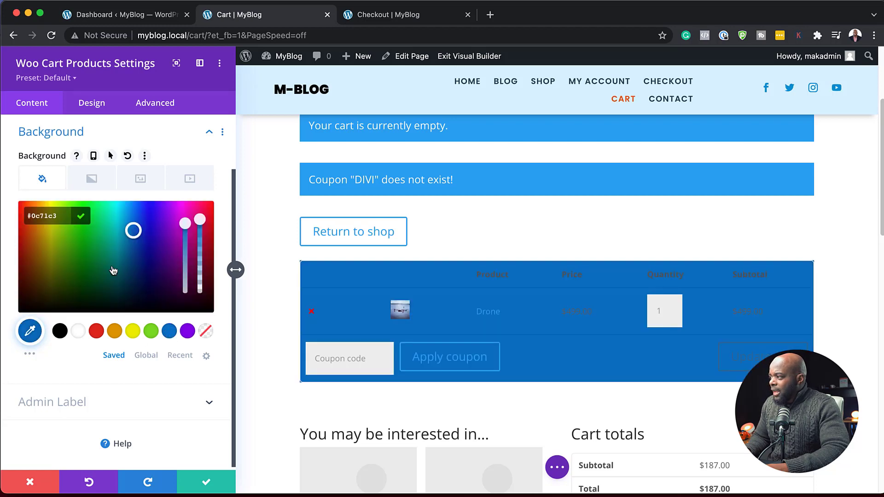
left_click_drag(133, 232, 137, 291)
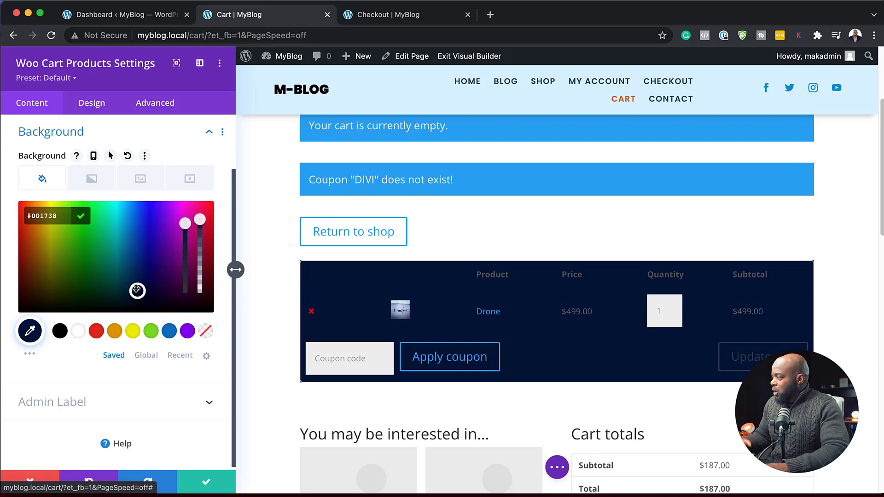
Round all four border corners of the Woo Cart Products module to 6px
left_click(94, 106)
scroll(85, 359, "down", 5)
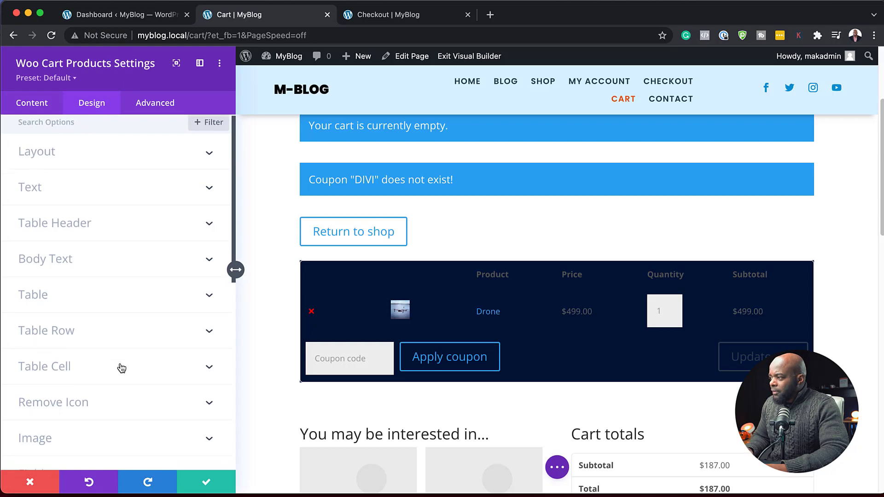
scroll(73, 395, "down", 2)
scroll(112, 392, "down", 2)
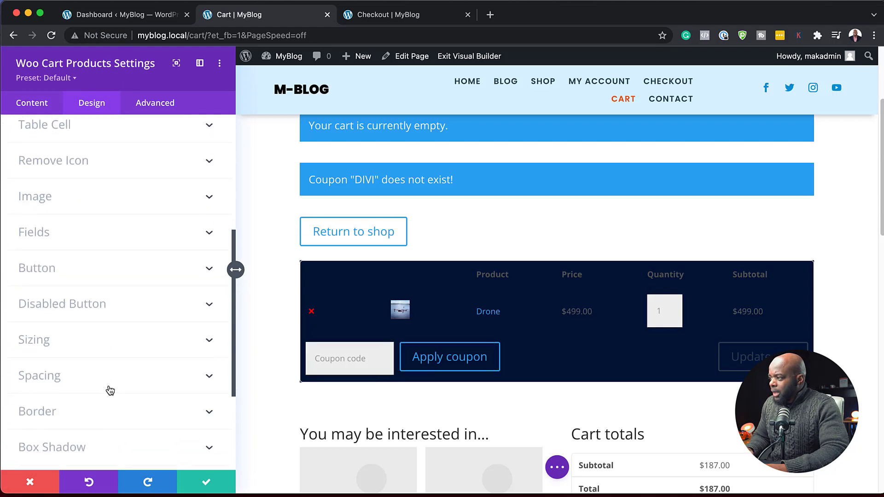
left_click(71, 416)
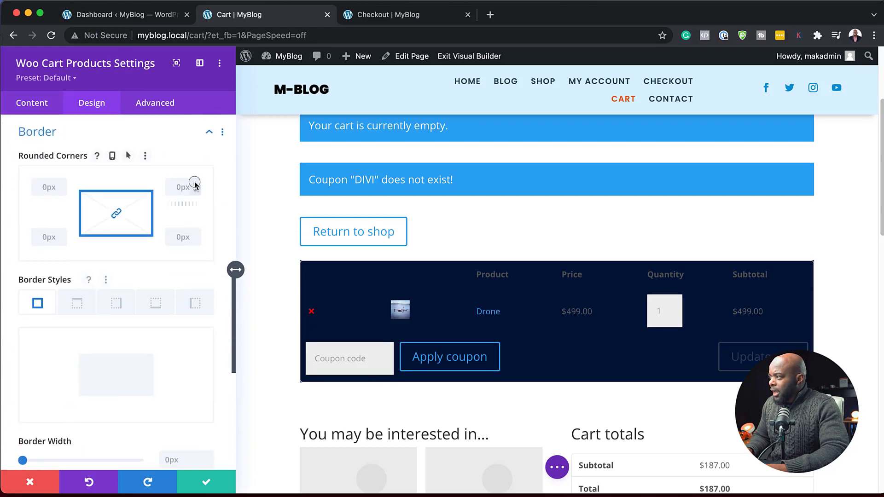
left_click_drag(195, 184, 197, 185)
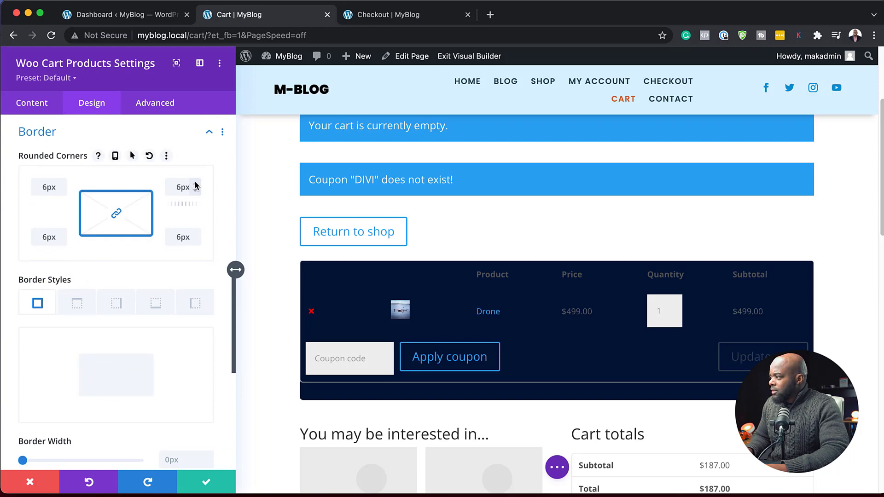
Set the cart products module's padding to 3% on all four sides, linking top with bottom and left with right
scroll(174, 295, "up", 15)
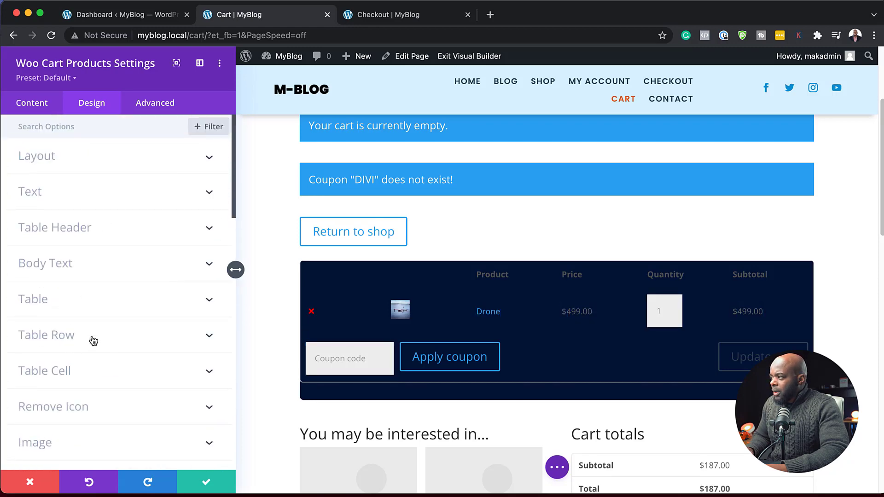
scroll(134, 336, "down", 5)
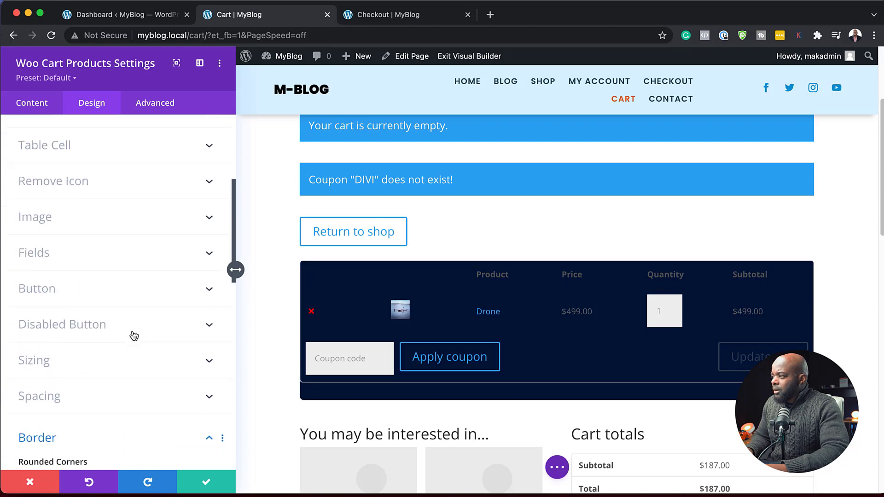
left_click(46, 394)
left_click(35, 231)
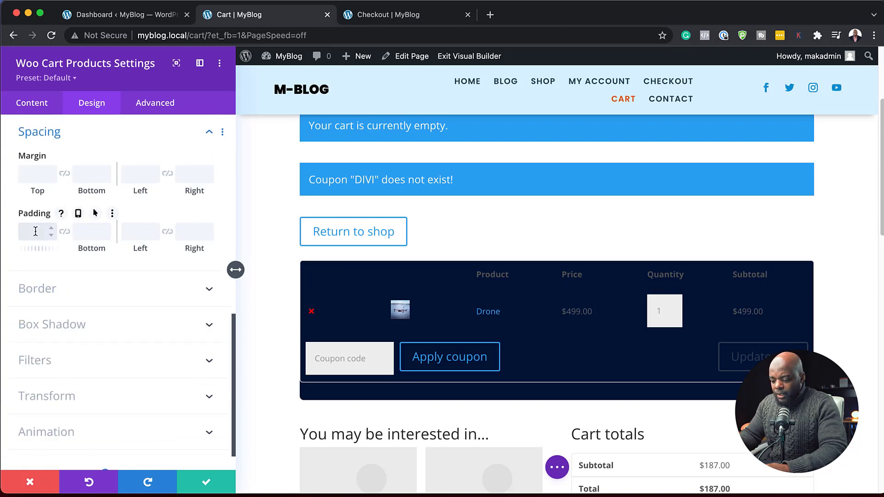
type("3%")
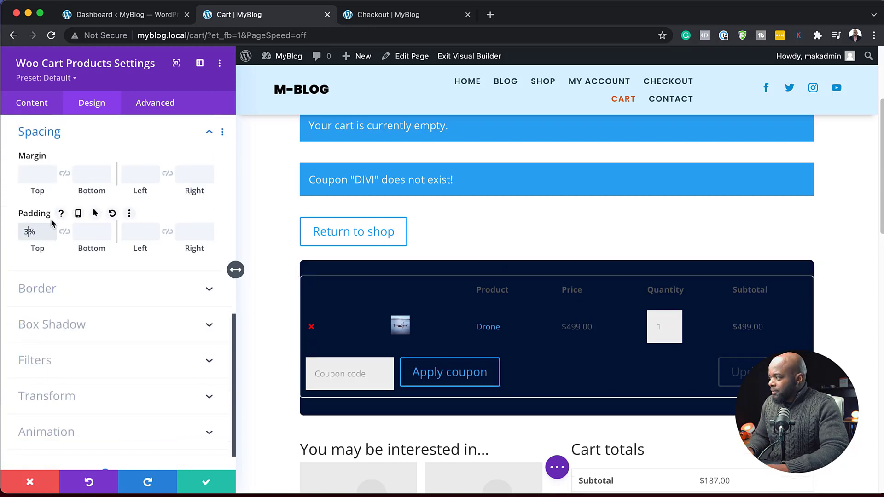
left_click(67, 232)
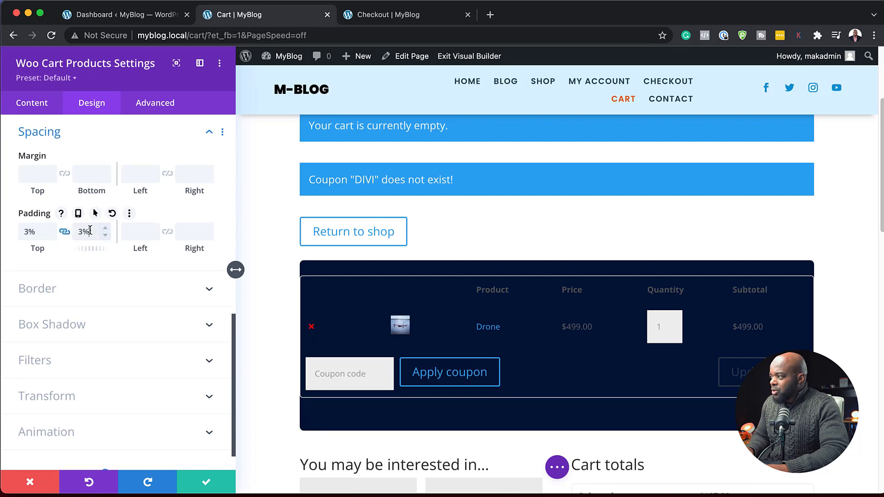
left_click(138, 231)
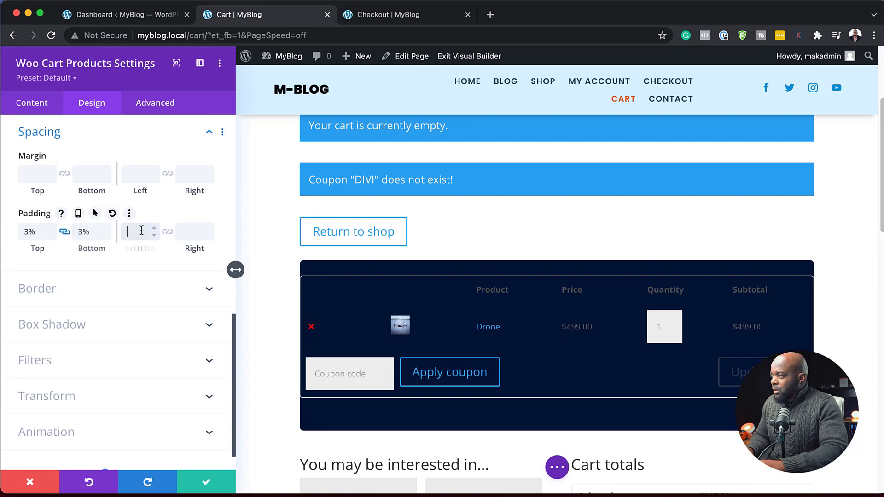
left_click(168, 233)
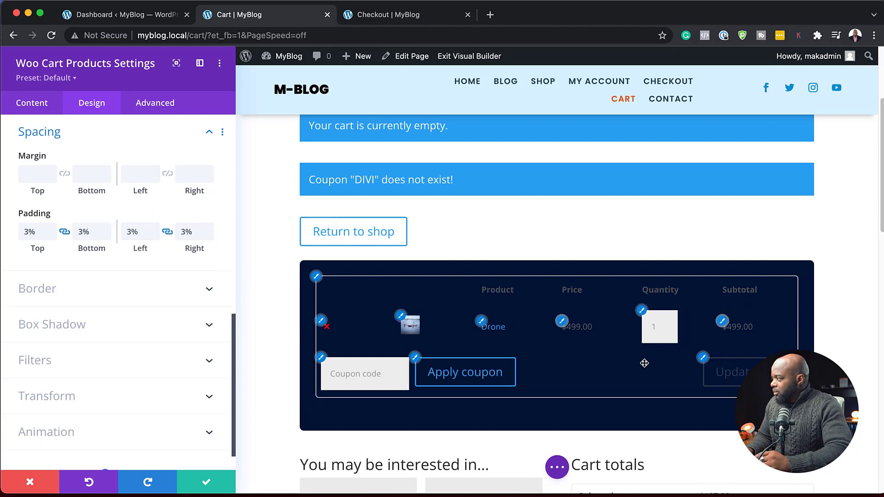
Set the cart table header's background color to white
left_click(316, 276)
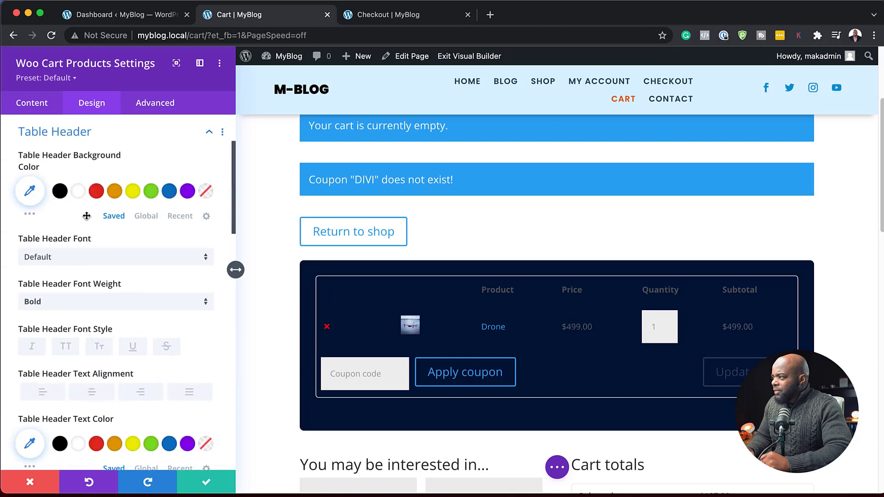
left_click(78, 192)
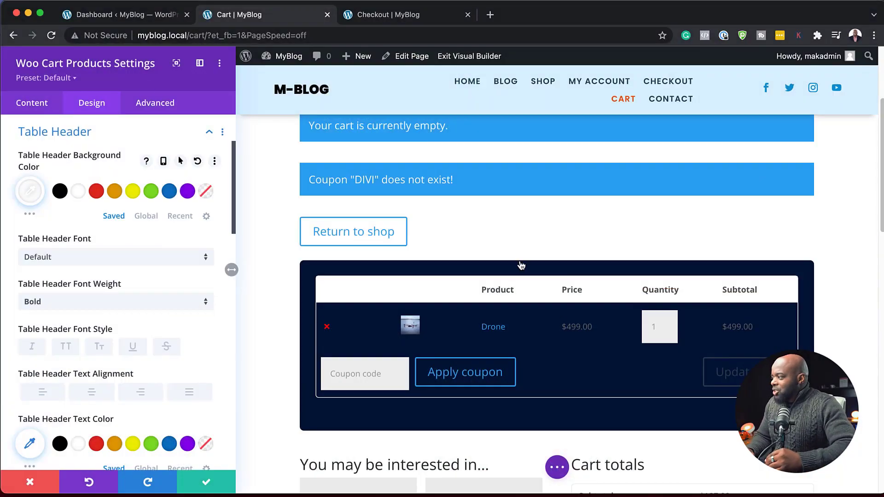
Set the cart table header's font to Poppins
left_click(78, 258)
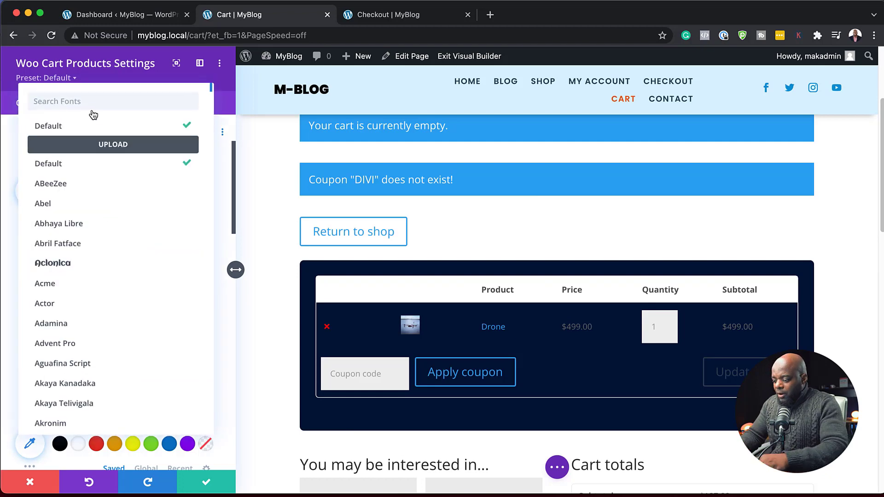
type("popp")
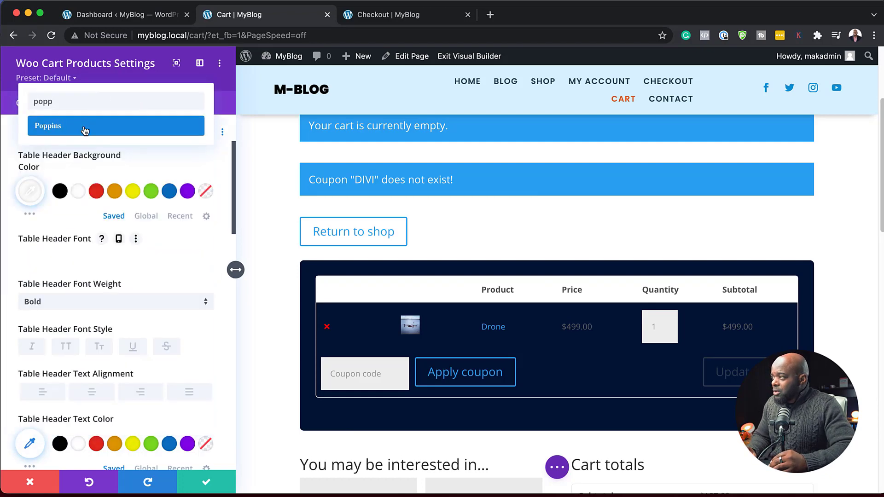
left_click(85, 127)
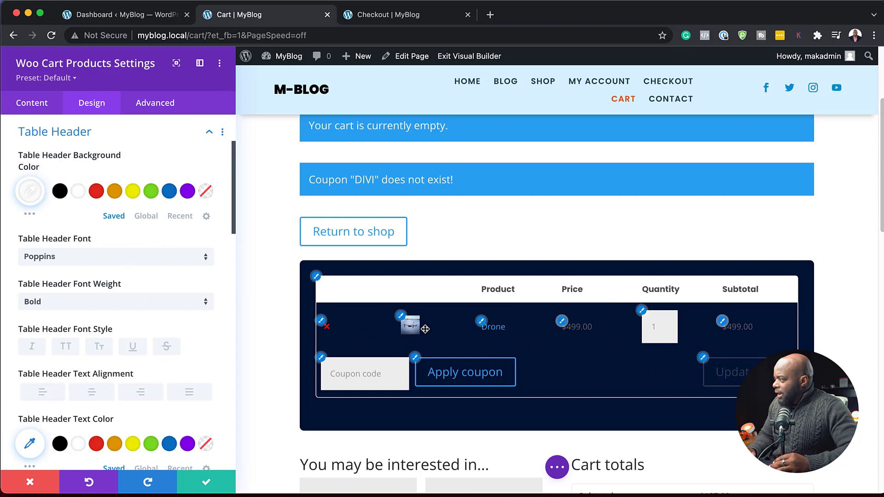
Set the font of the product links in the cart table's body text to Poppins
left_click(482, 322)
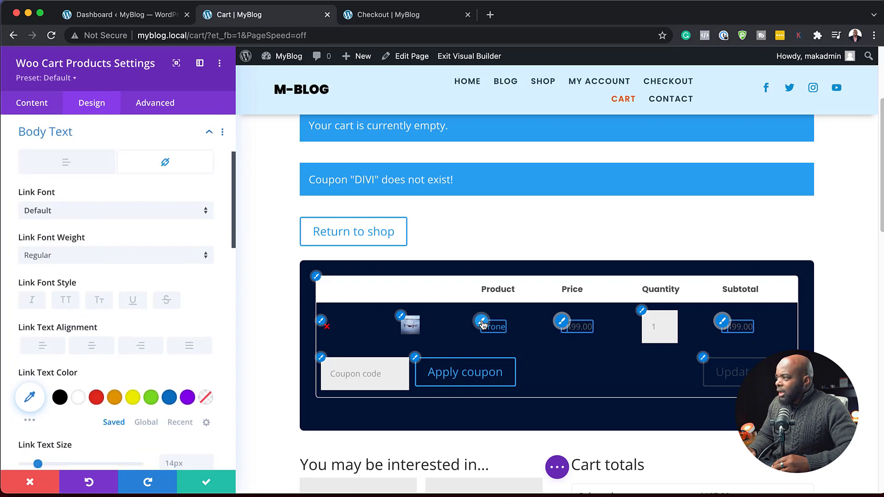
left_click(164, 217)
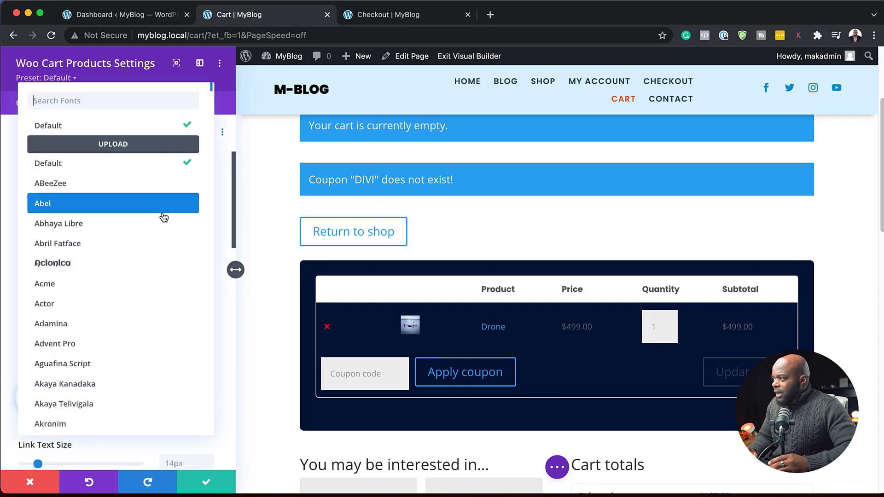
type("popp")
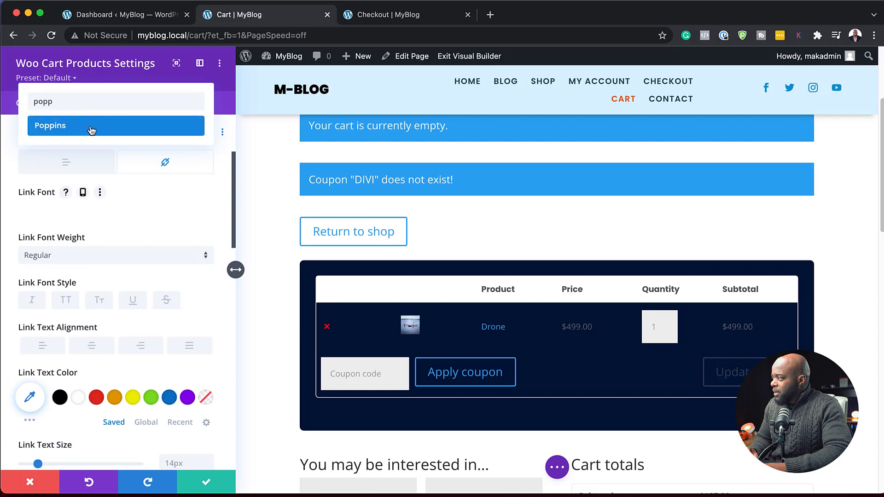
left_click(92, 131)
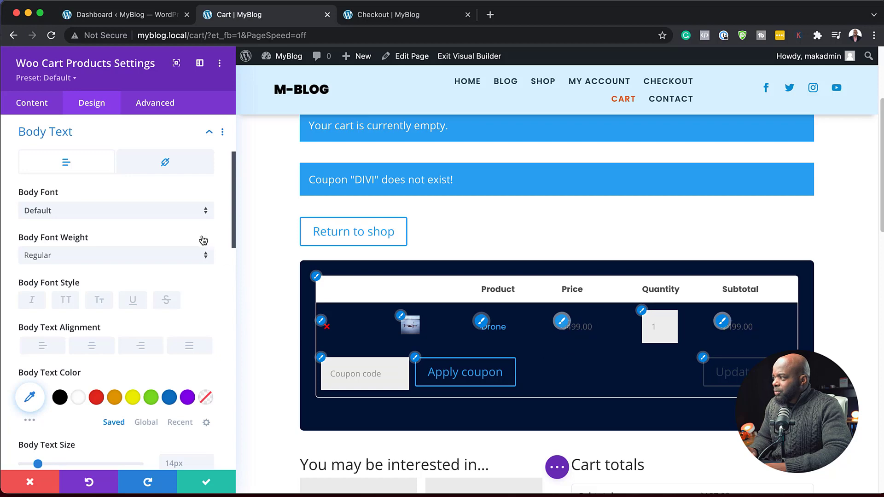
Make the cart table's body text white (#ffffff) and set its font to Poppins
left_click(79, 397)
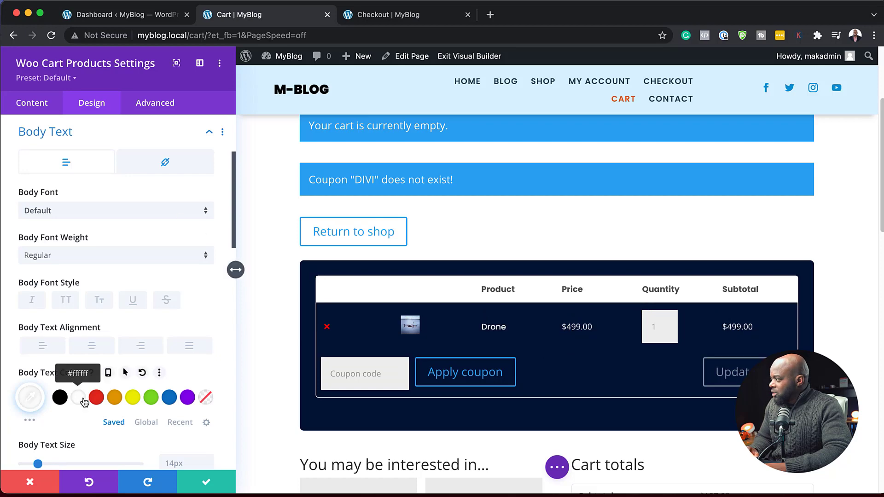
left_click(96, 211)
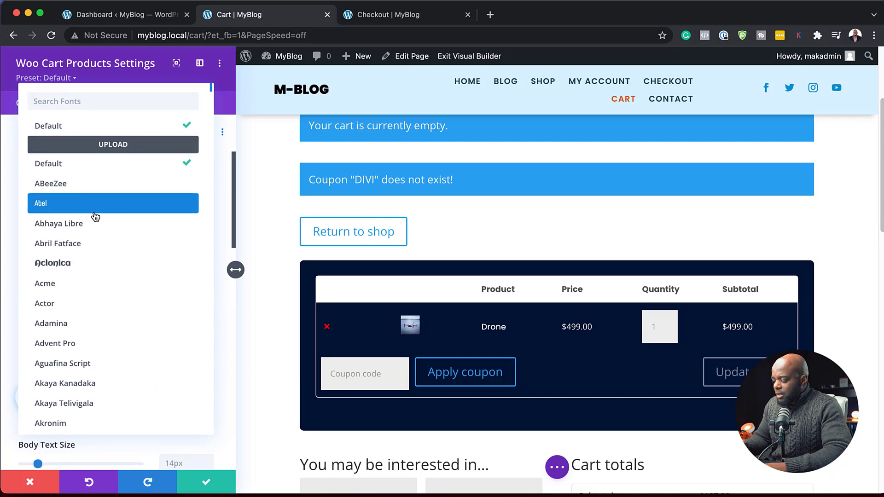
type("popp")
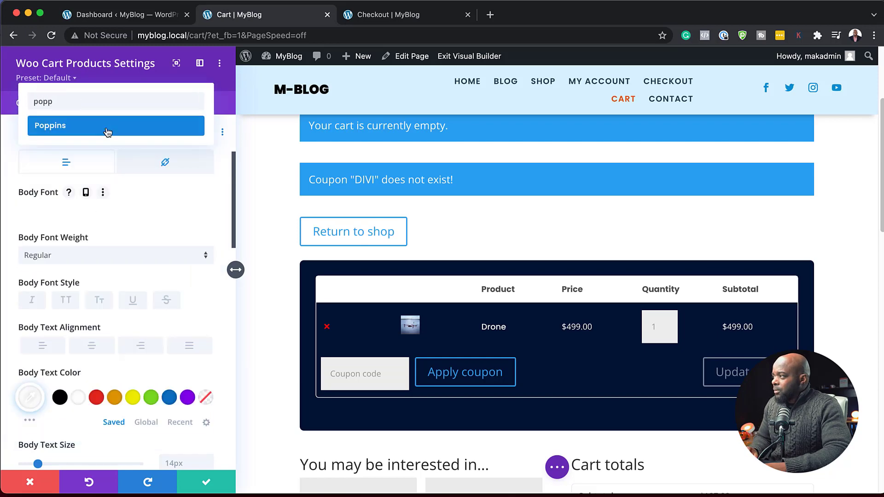
left_click(108, 133)
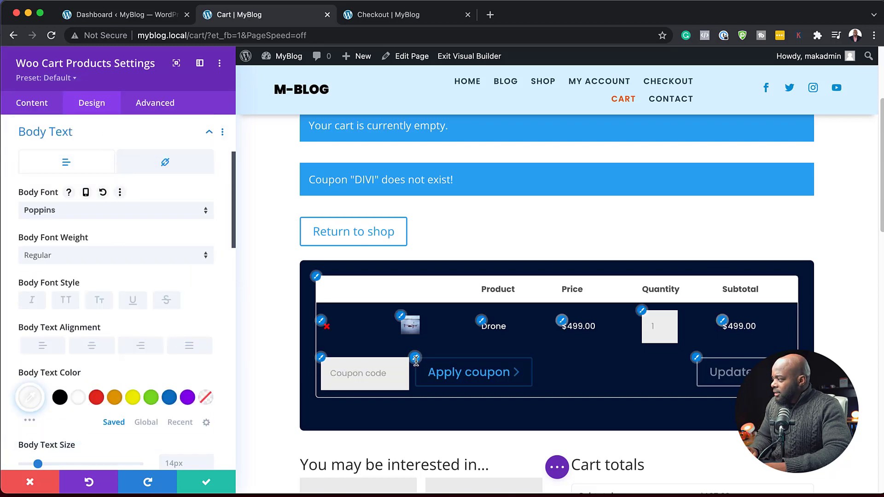
Enable custom styles for the Apply coupon button and set its text color to orange
left_click(414, 361)
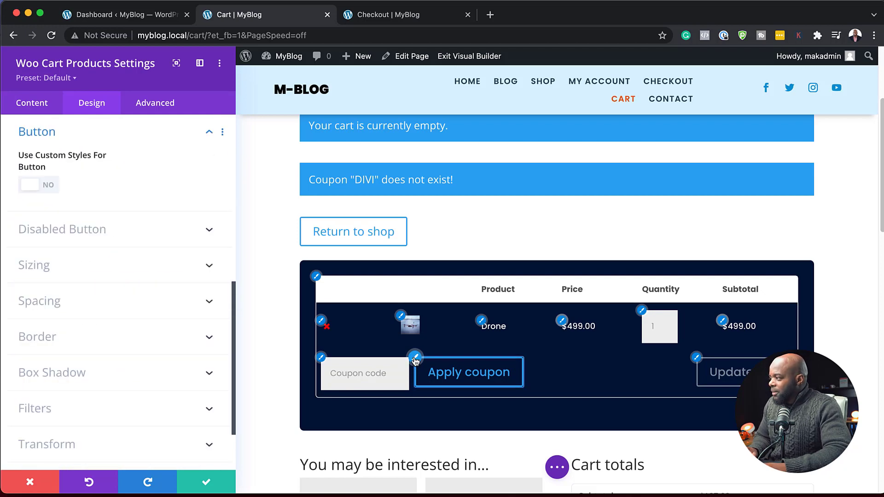
left_click(51, 186)
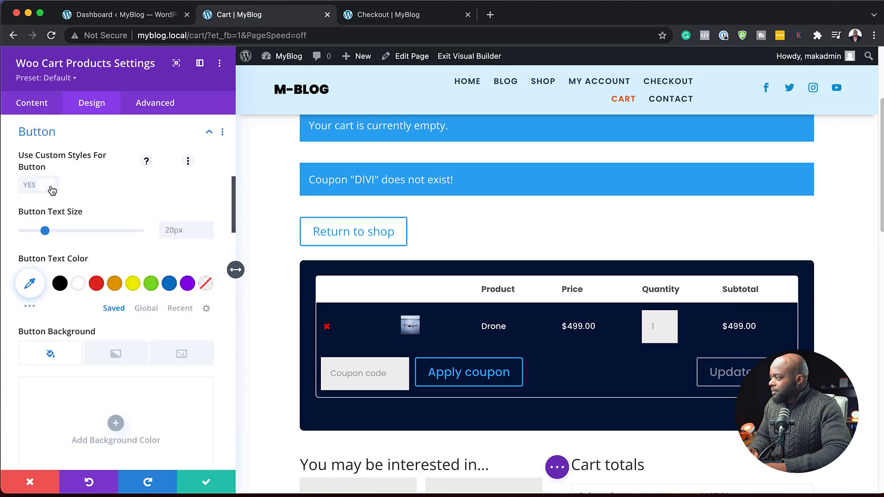
left_click(115, 284)
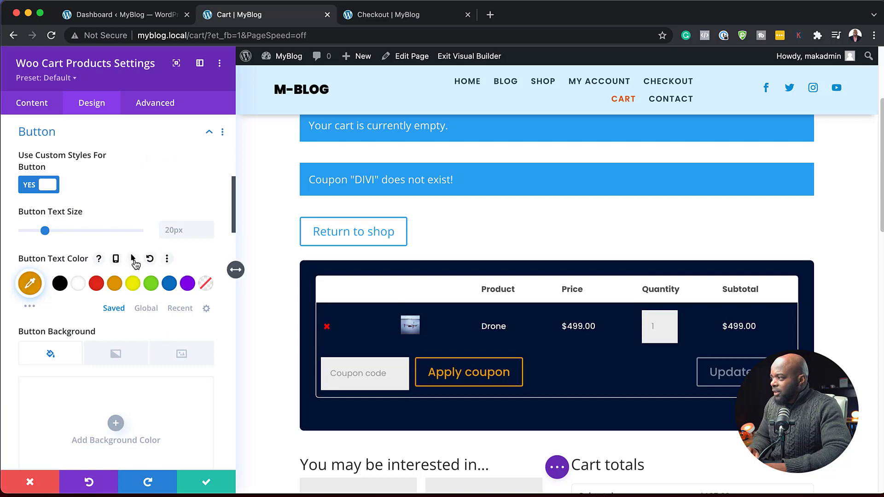
Enable a separate hover state for the button text color, trying yellow before choosing orange as the hover color
left_click(133, 258)
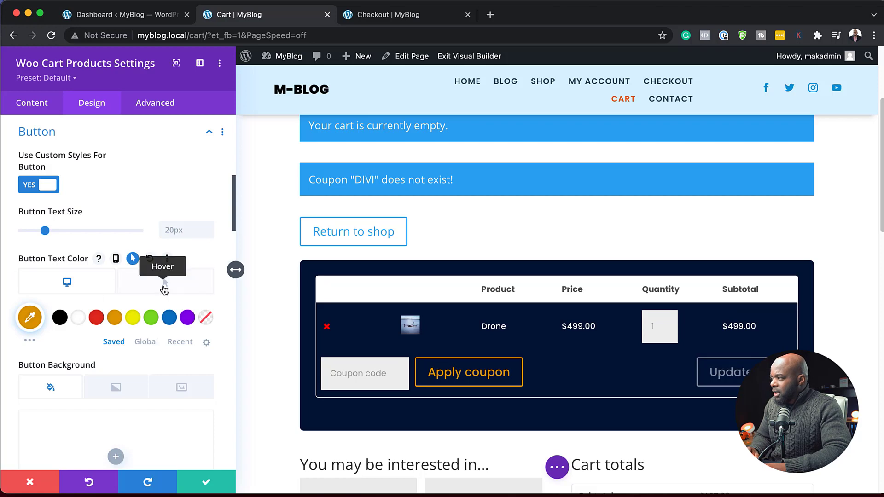
left_click(164, 288)
left_click(133, 318)
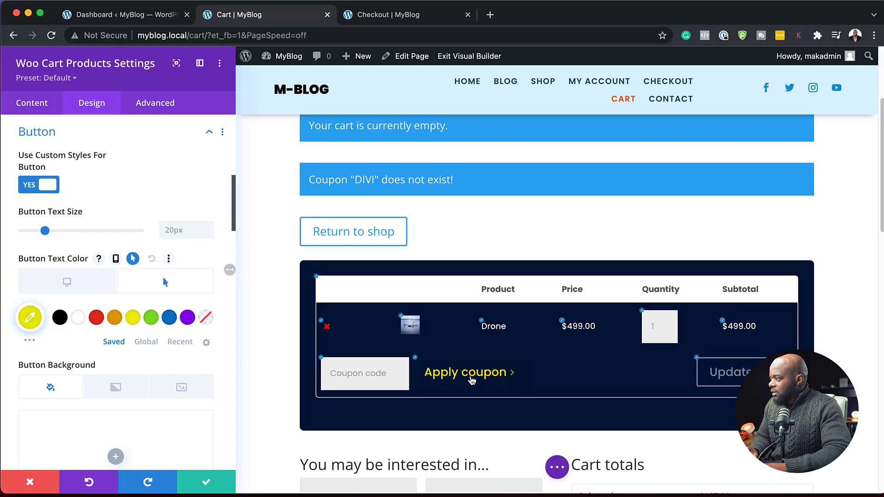
left_click(115, 318)
Enable the hover state for the button border width and set the hover width to 2px
scroll(167, 381, "down", 5)
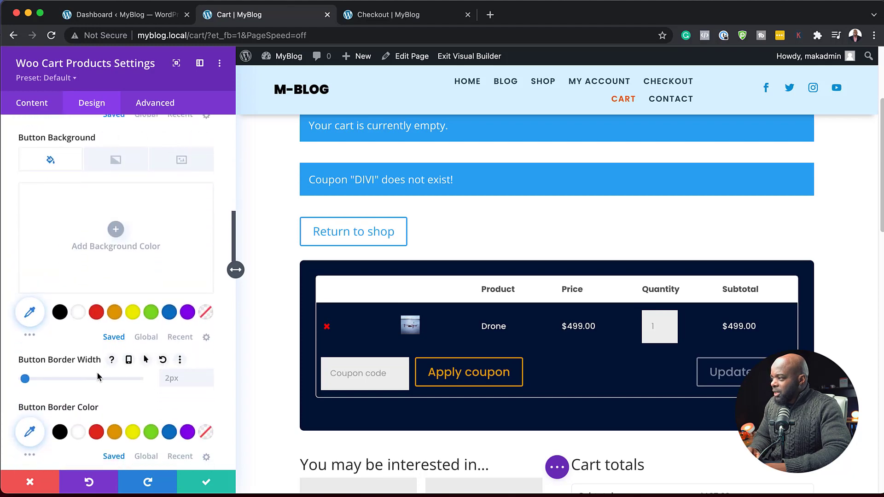
left_click(145, 360)
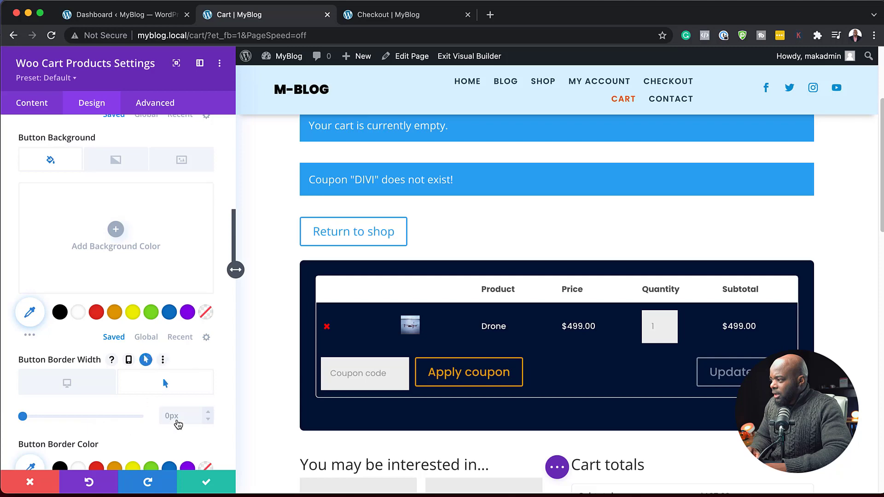
left_click(209, 413)
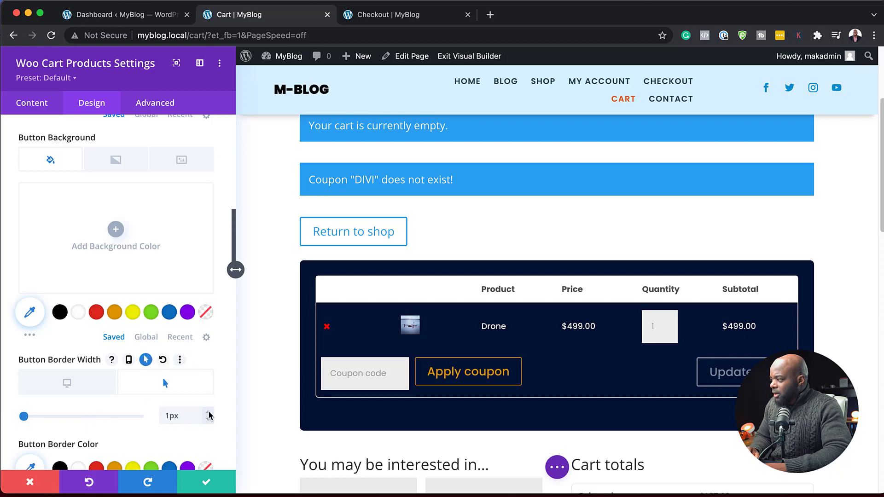
left_click(208, 414)
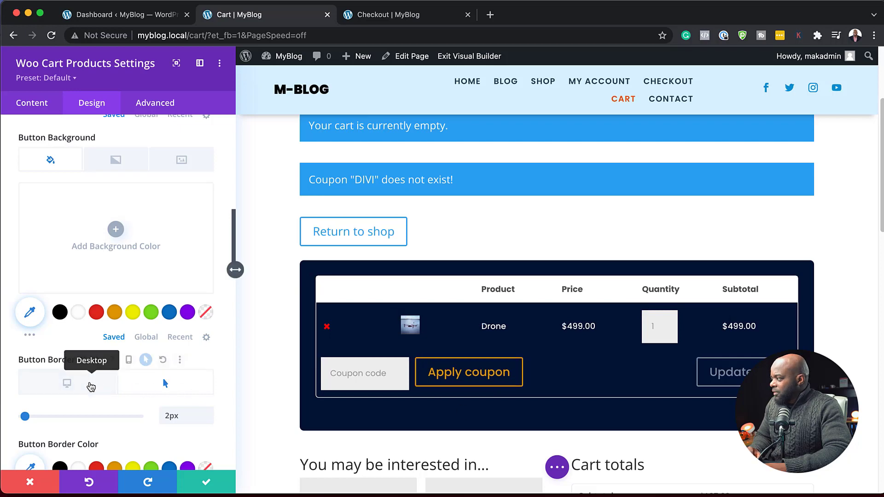
left_click(91, 387)
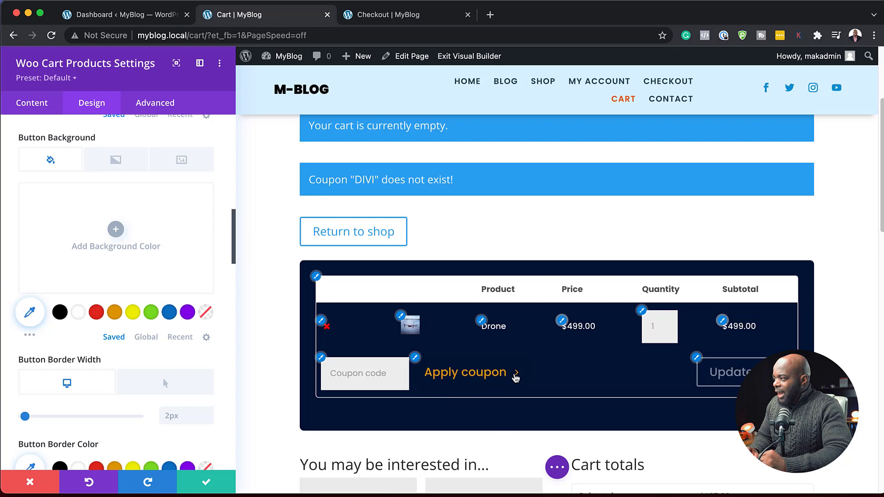
Enable custom styles for the disabled Update cart button and set its text color to white (#ffffff)
scroll(196, 385, "down", 3)
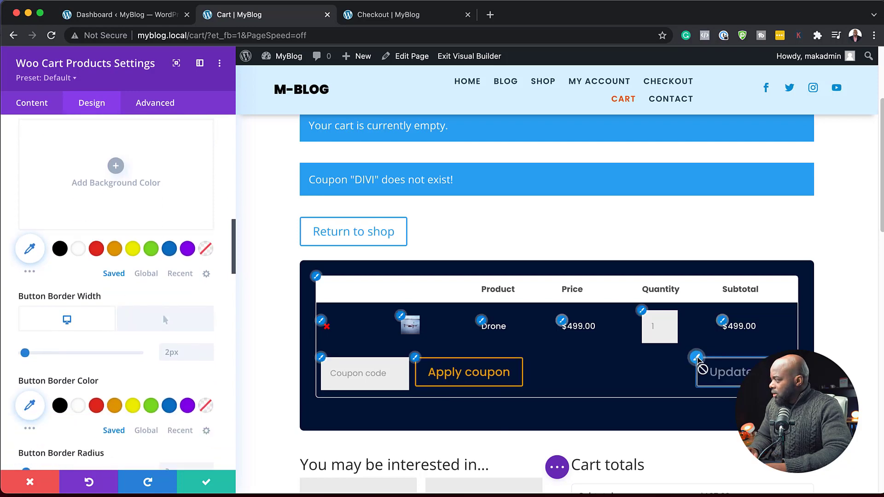
left_click(697, 359)
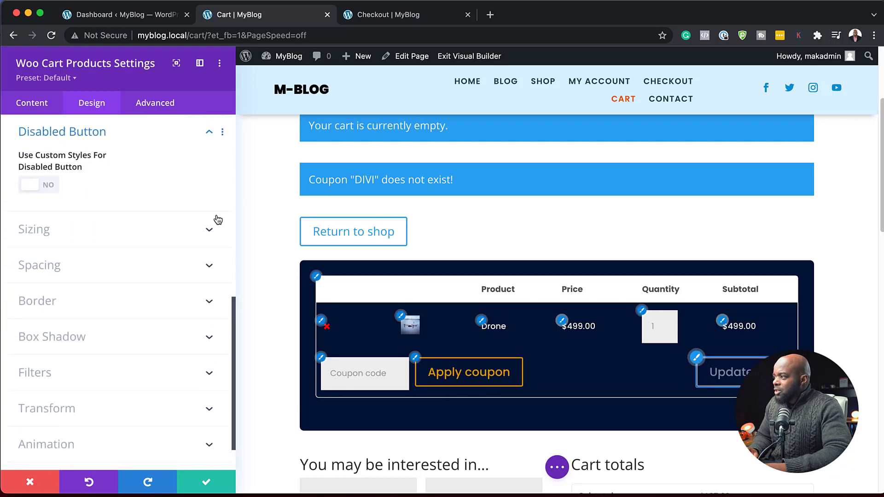
left_click(49, 187)
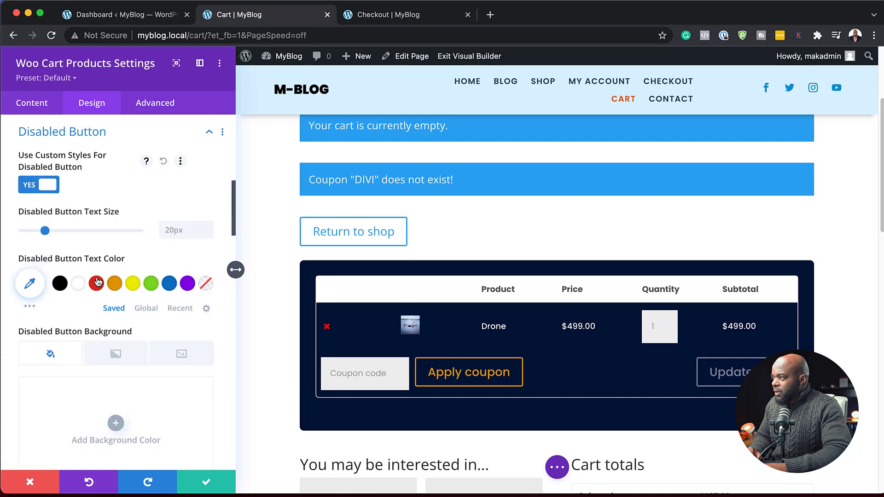
left_click(79, 286)
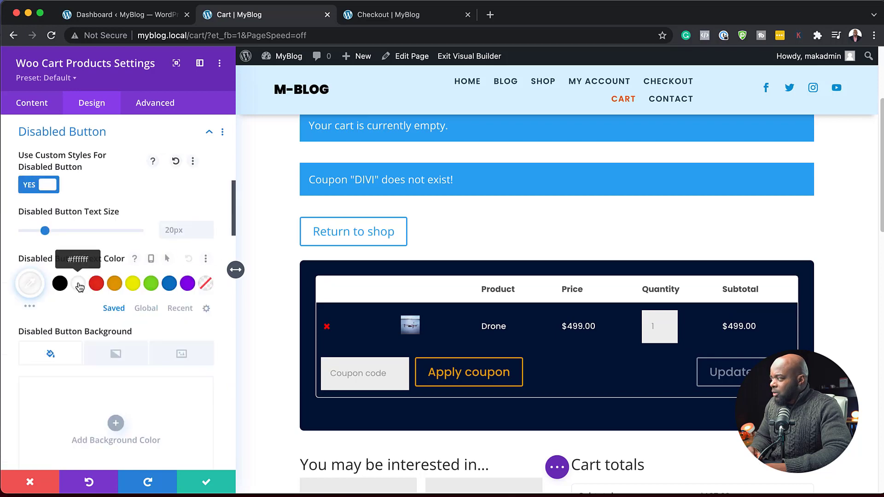
Set both the background color and the border color of the disabled button to orange
scroll(123, 333, "down", 5)
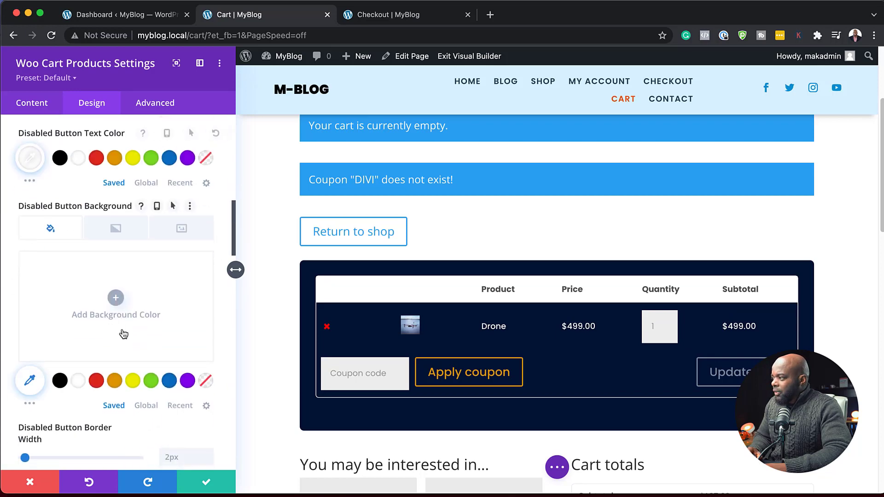
left_click(115, 381)
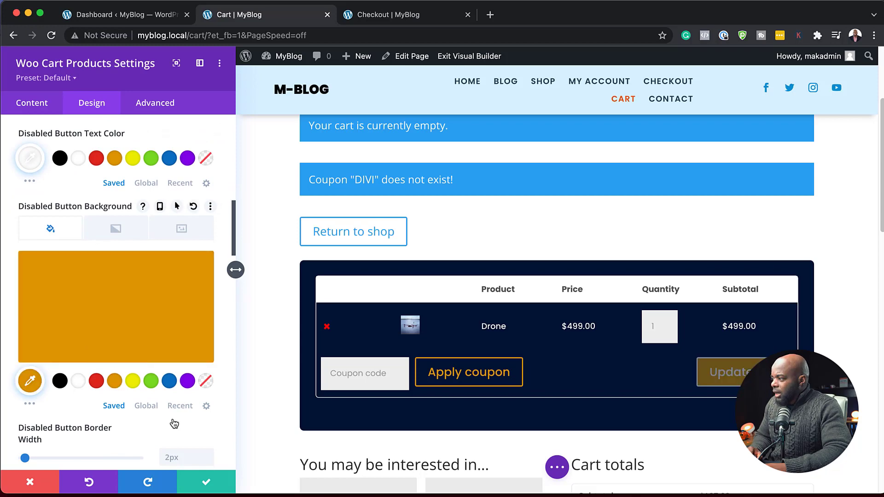
scroll(184, 419, "down", 1)
scroll(184, 415, "down", 3)
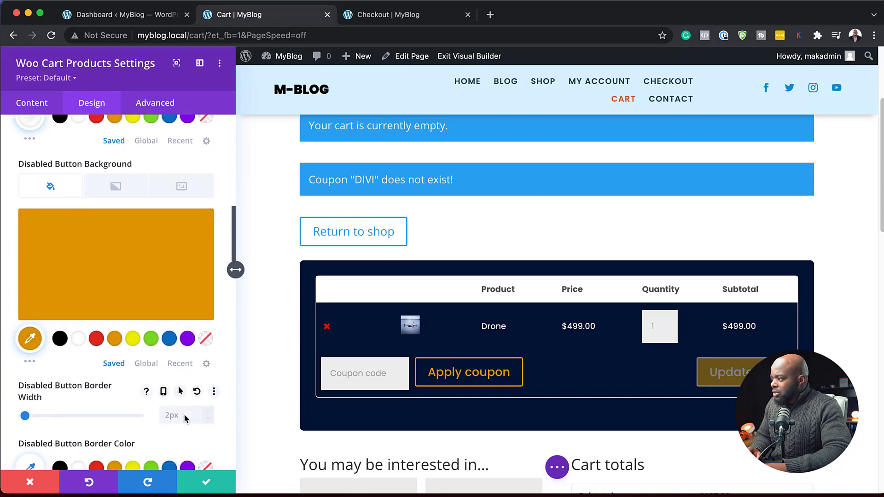
scroll(184, 414, "down", 3)
left_click(115, 377)
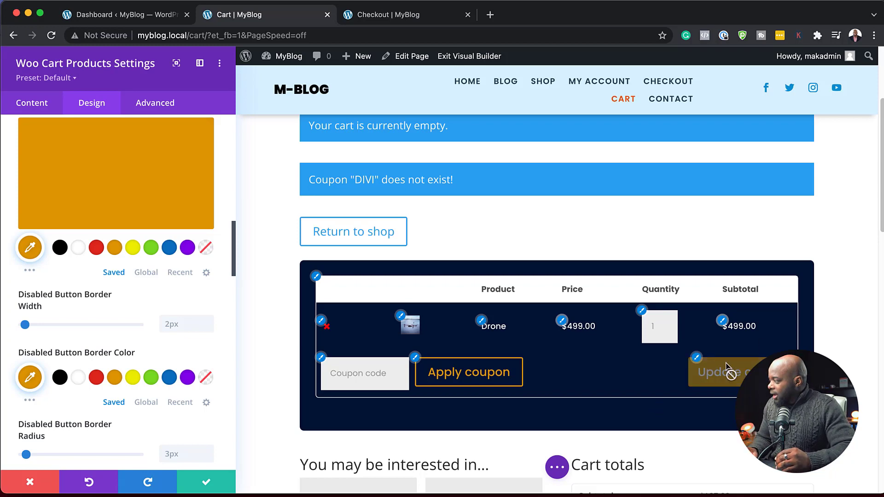
Round all four corners of the cart's quantity and coupon fields to 2px and save the module settings
left_click(642, 311)
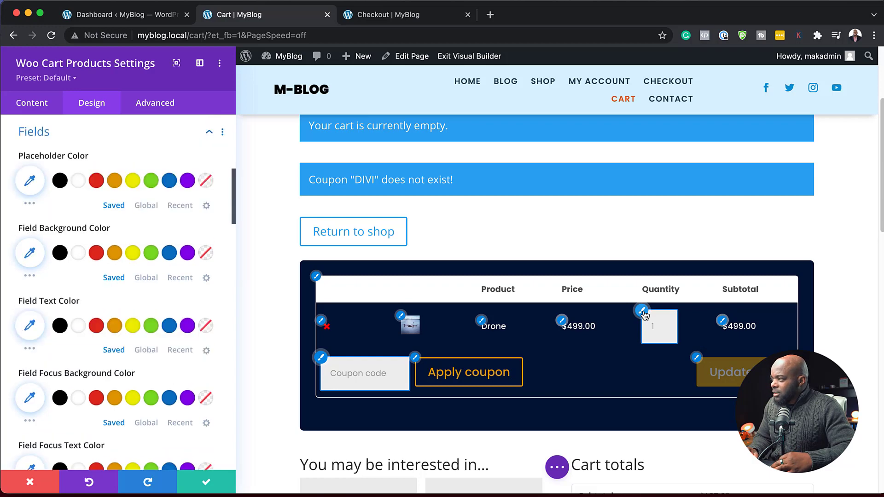
scroll(174, 348, "down", 10)
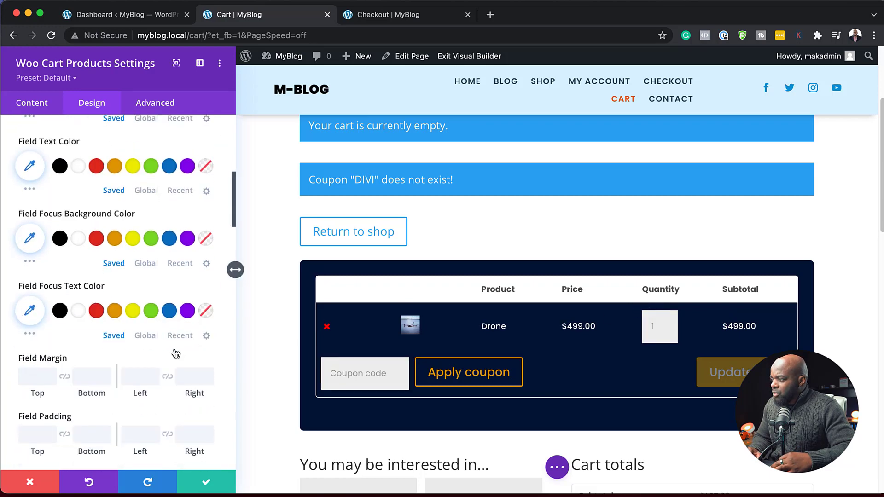
scroll(175, 347, "down", 8)
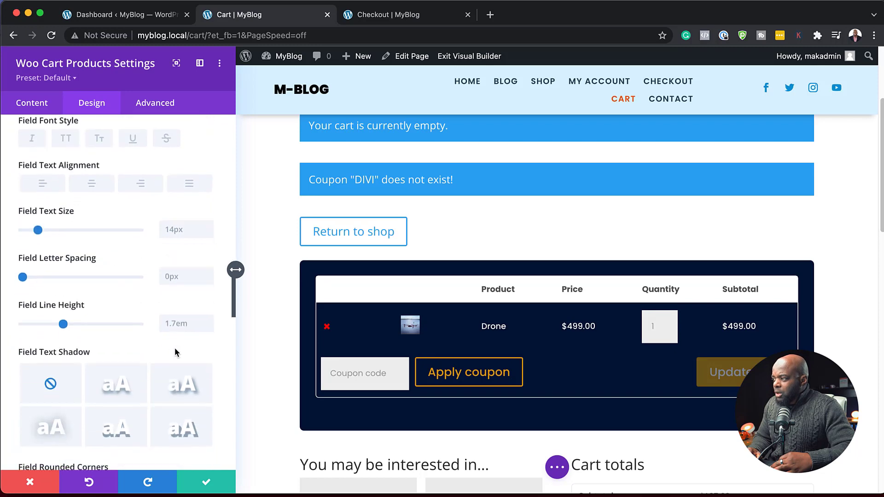
left_click(196, 232)
left_click(196, 232)
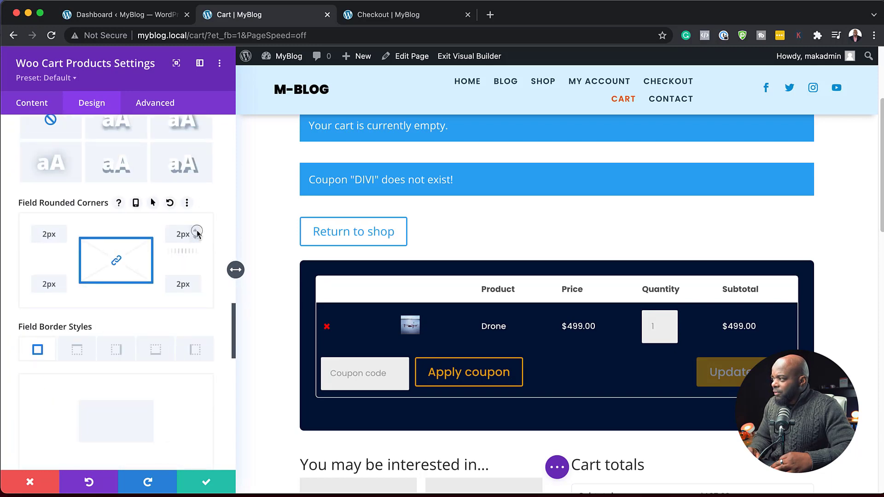
left_click(206, 482)
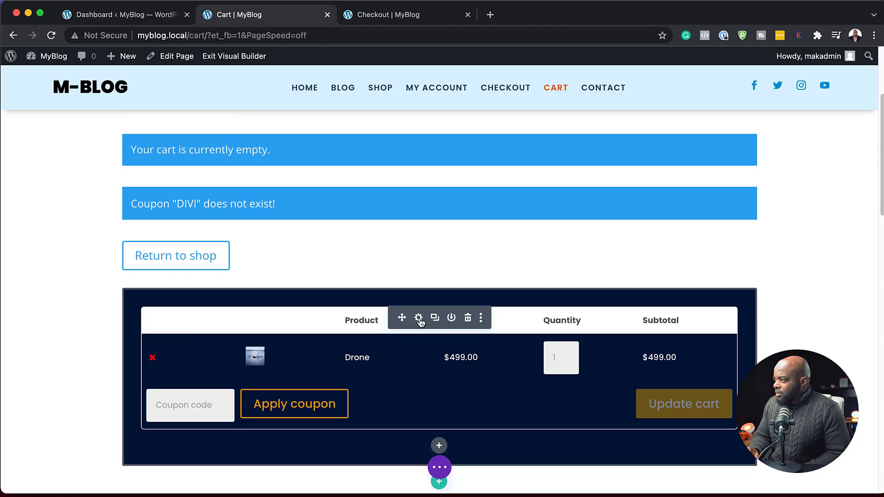
scroll(558, 396, "down", 5)
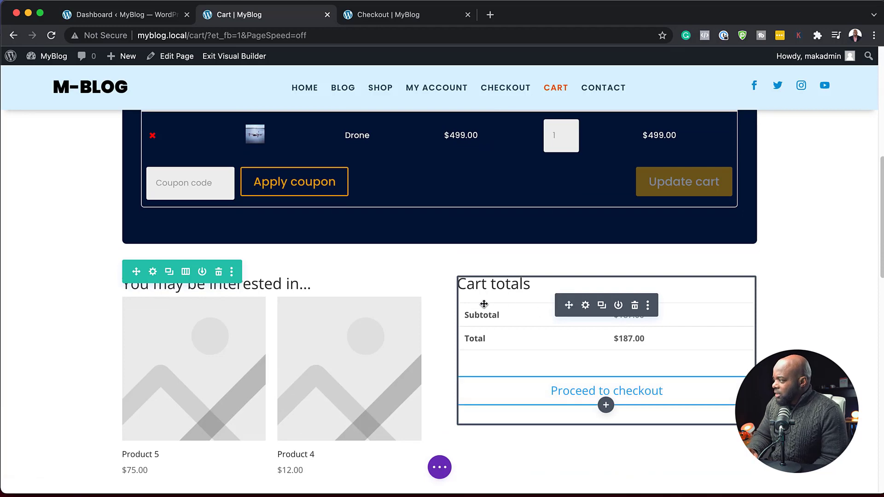
Open the settings of the Cart totals module and give it a red background color
left_click(586, 306)
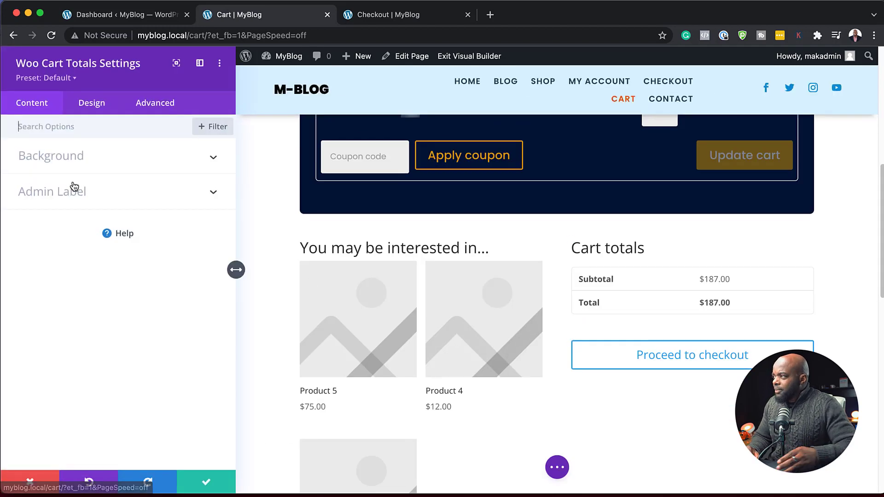
left_click(76, 158)
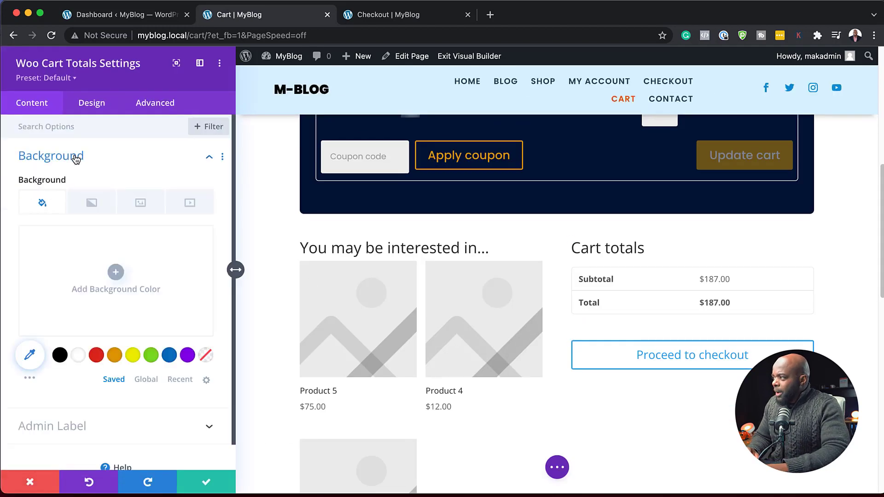
left_click(60, 356)
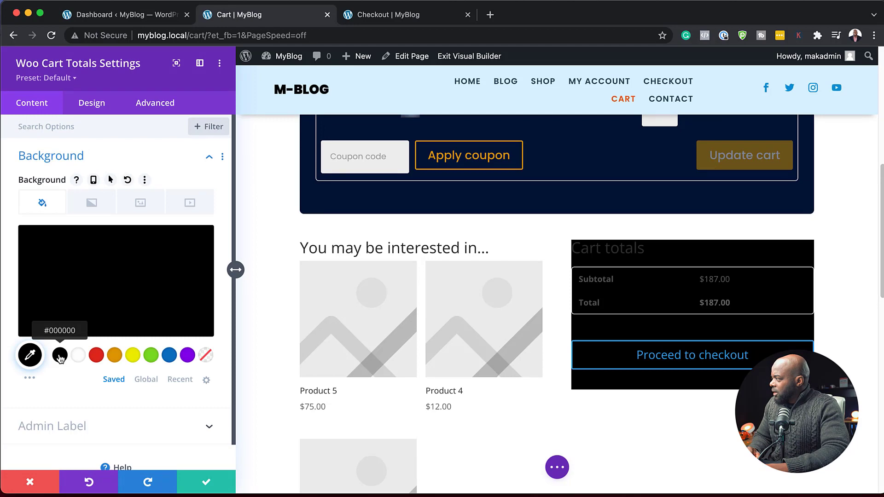
left_click(100, 357)
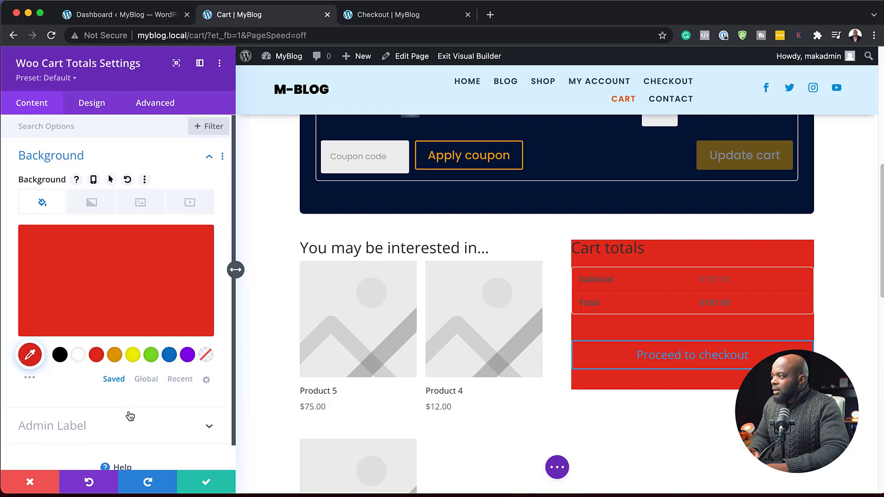
Set the Cart totals module's padding to 3% on all four sides, linking top with bottom and left with right
left_click(101, 115)
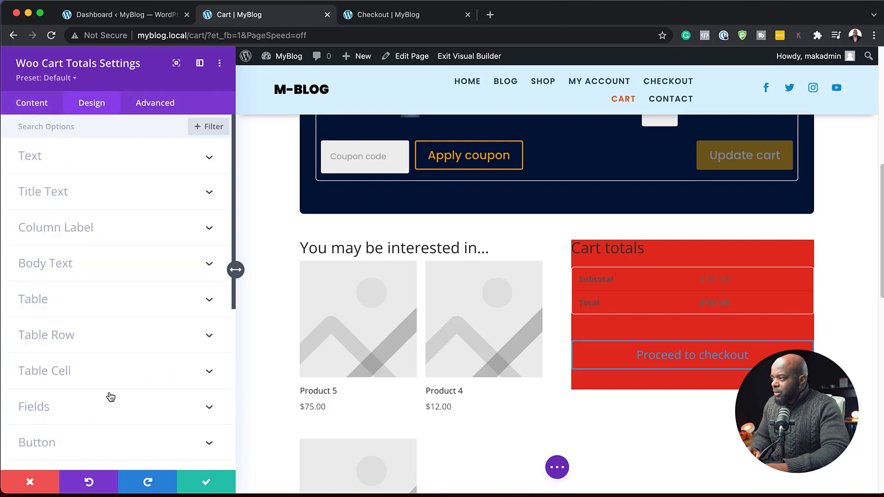
scroll(110, 397, "down", 5)
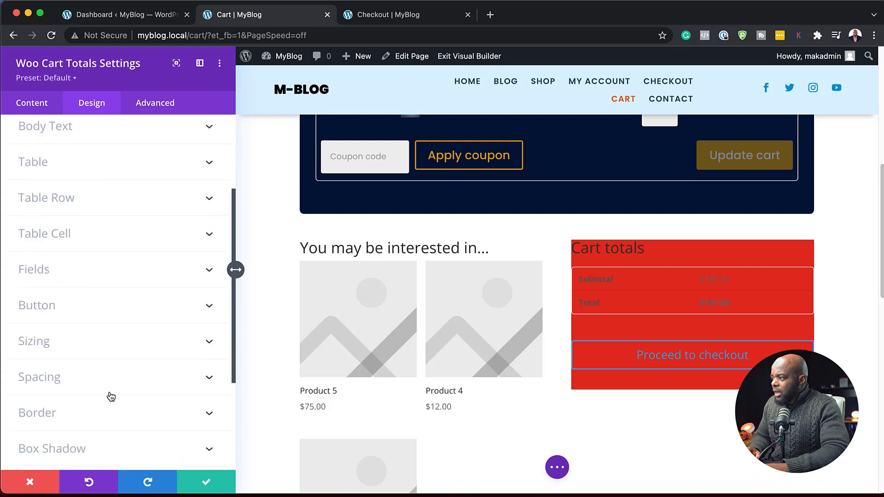
left_click(50, 367)
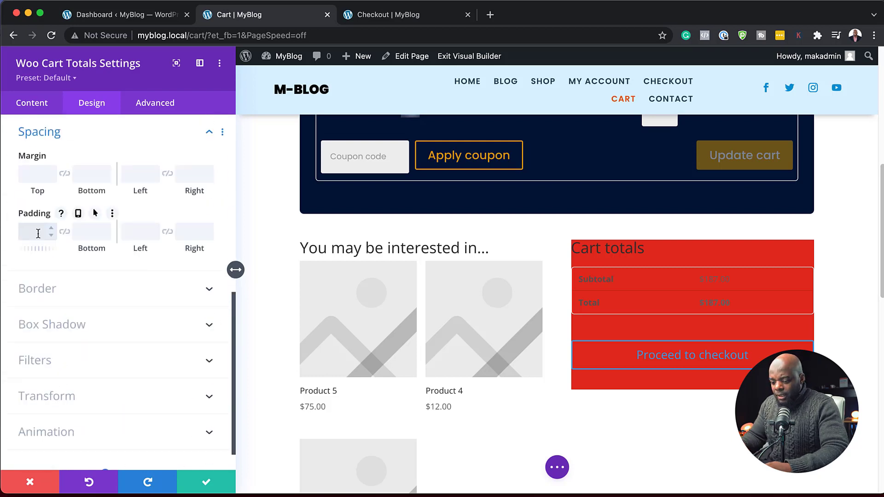
left_click(38, 233)
type("3%")
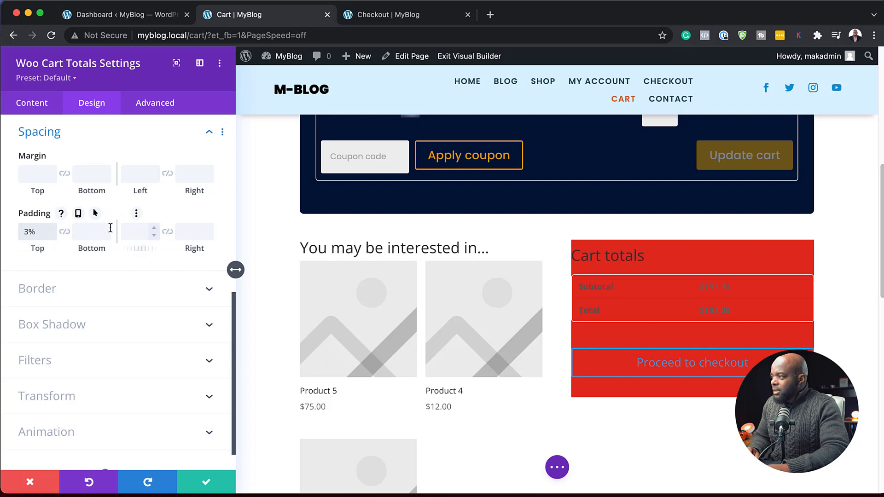
left_click(65, 231)
left_click(133, 233)
type("3%")
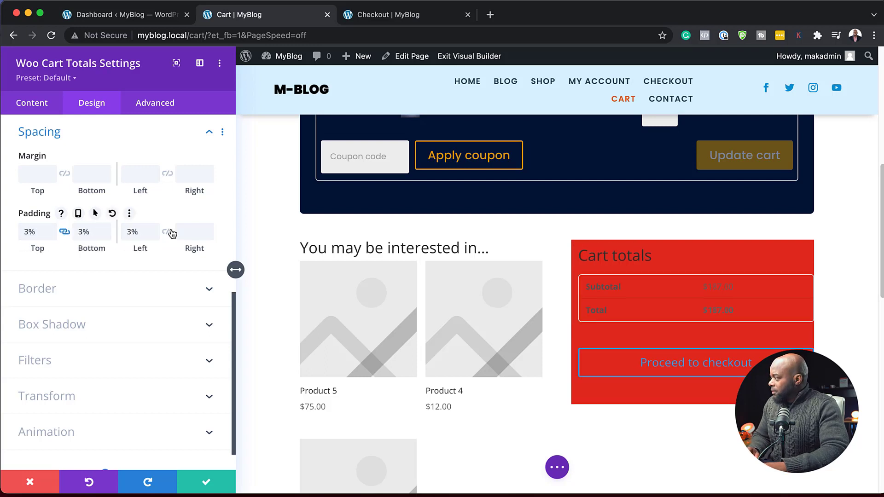
left_click(168, 232)
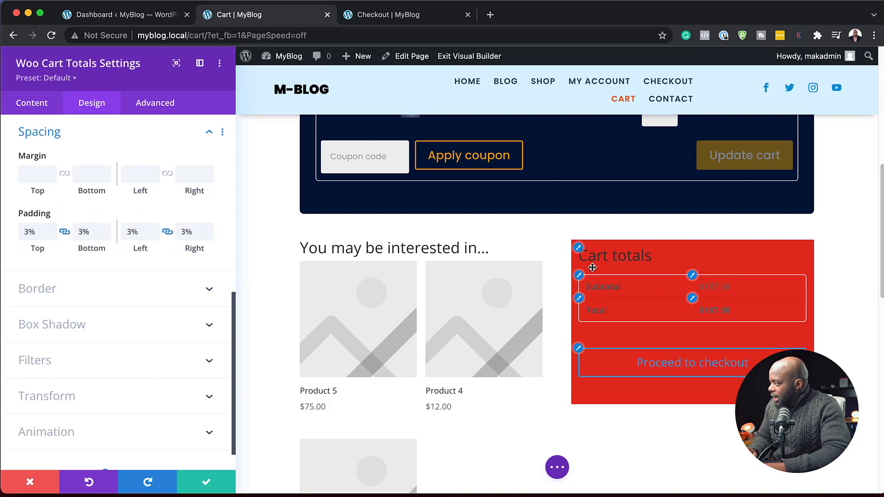
Set the text color of the Cart totals column labels and body text to white
left_click(579, 276)
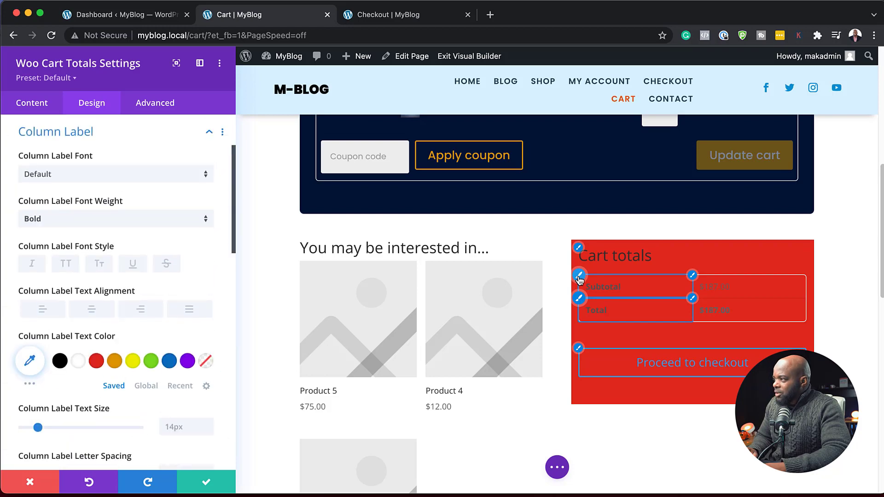
left_click(76, 363)
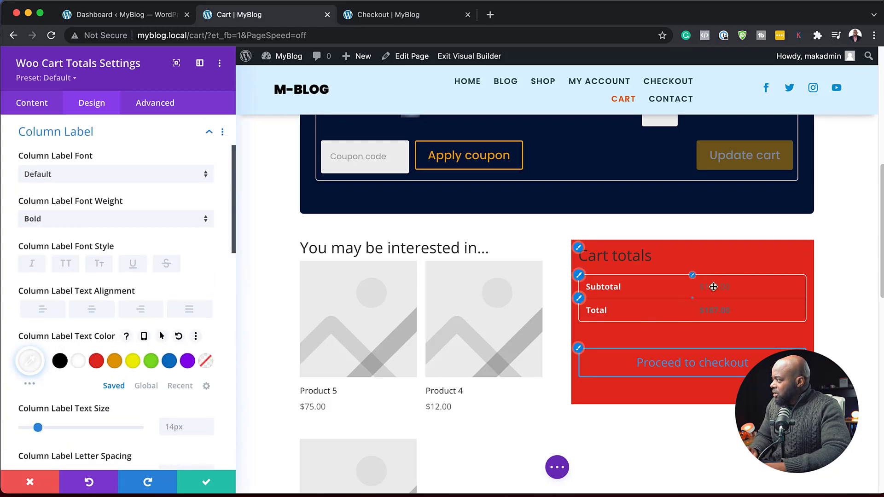
left_click(692, 298)
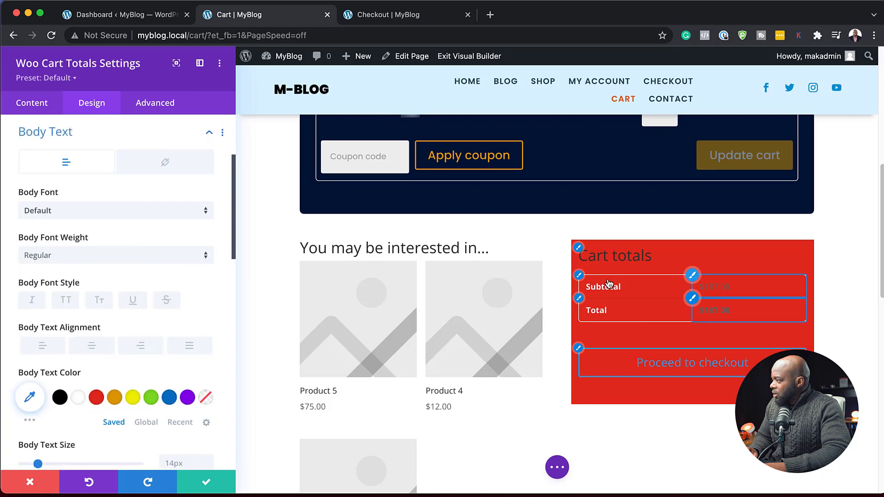
left_click(79, 398)
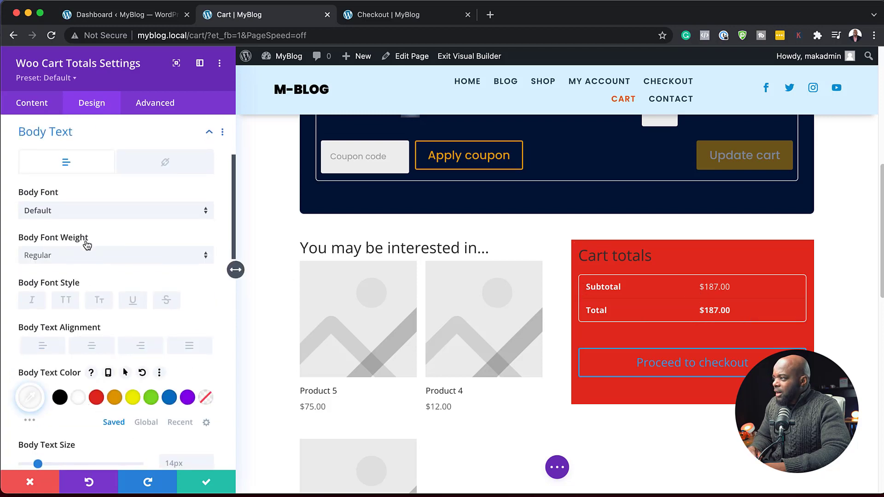
Change the font of the Cart totals body text and column labels to Poppins
left_click(83, 211)
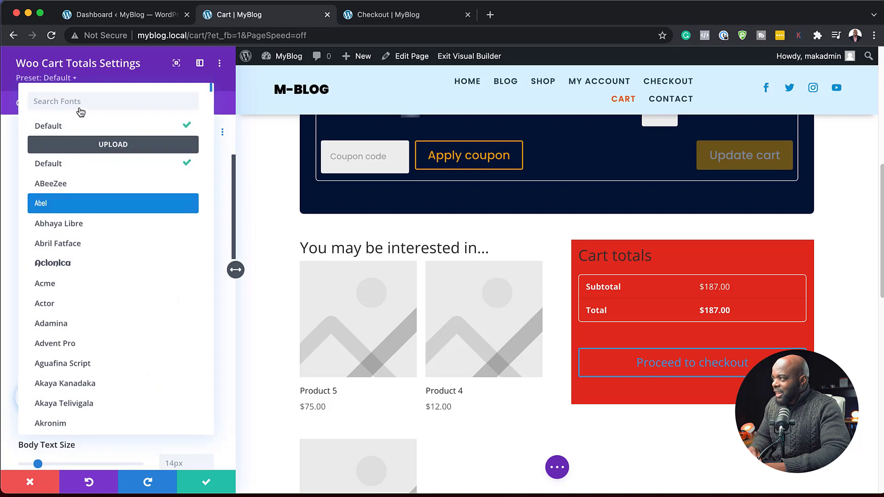
type("popp")
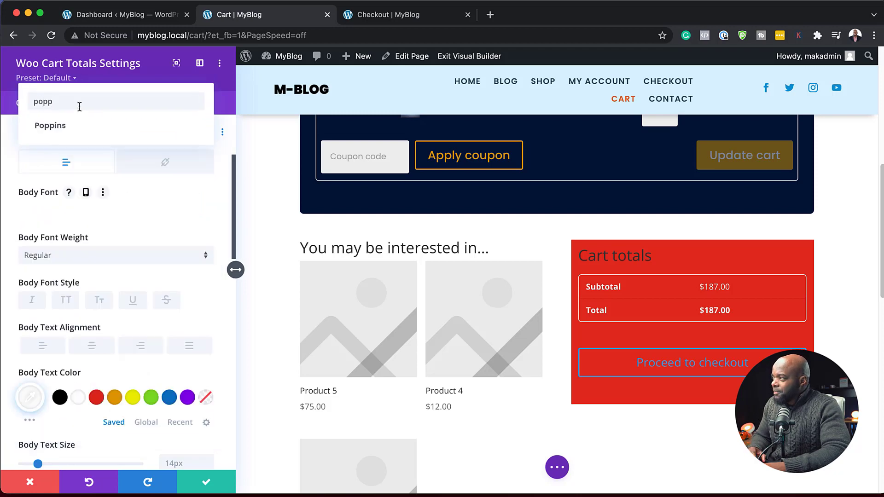
left_click(51, 126)
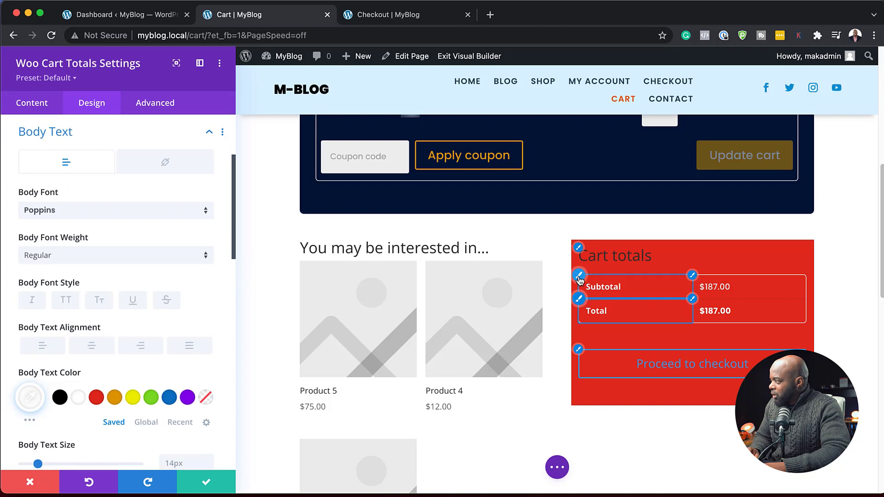
left_click(579, 276)
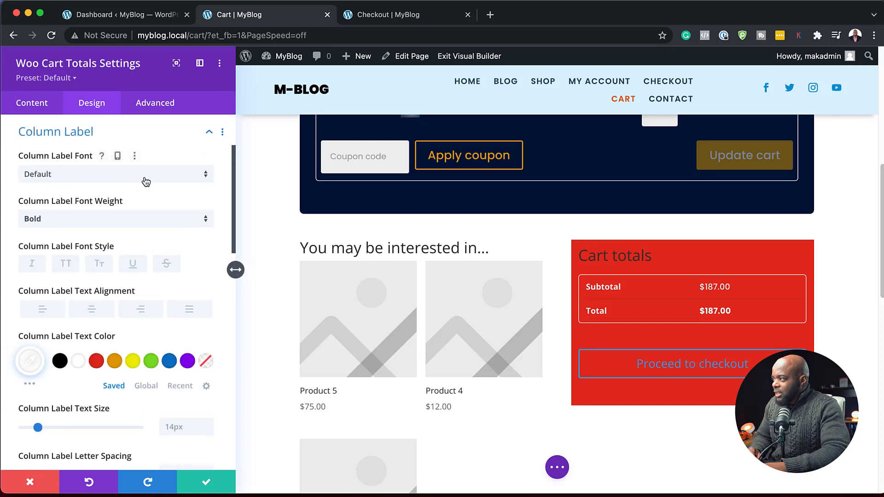
left_click(145, 174)
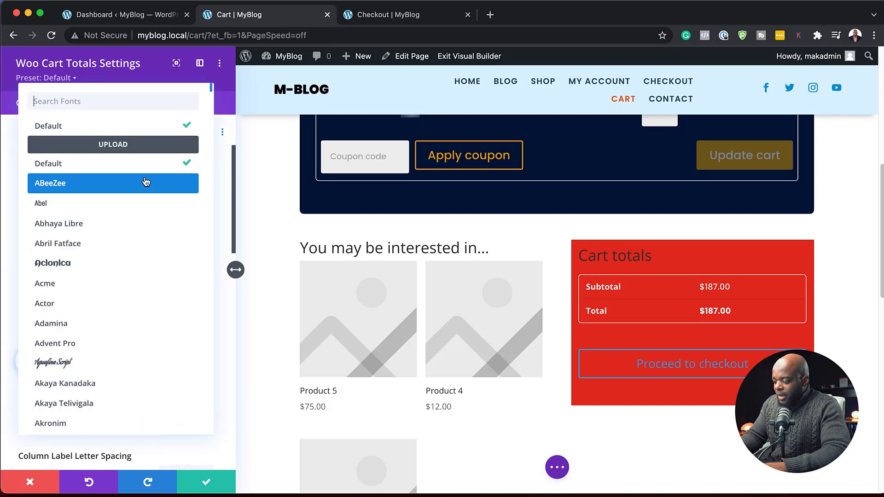
type("popp")
left_click(149, 126)
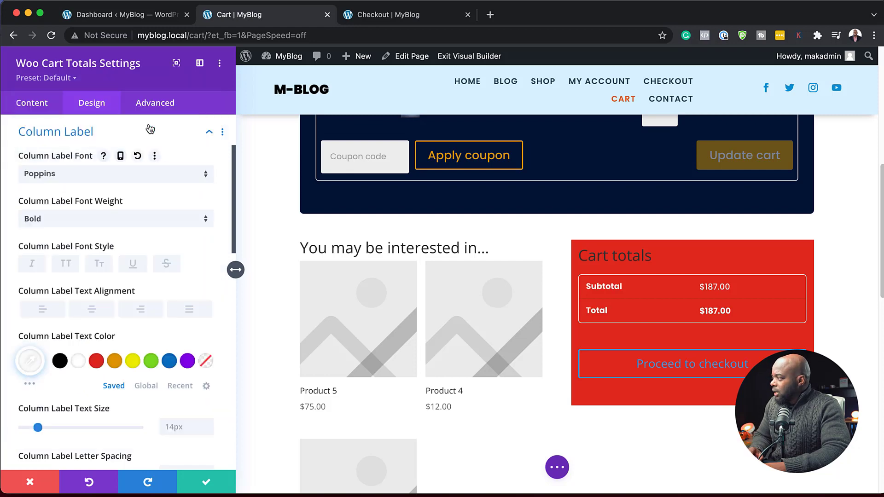
Set the Cart totals title text color to white (#ffffff) and its font to Poppins
left_click(578, 249)
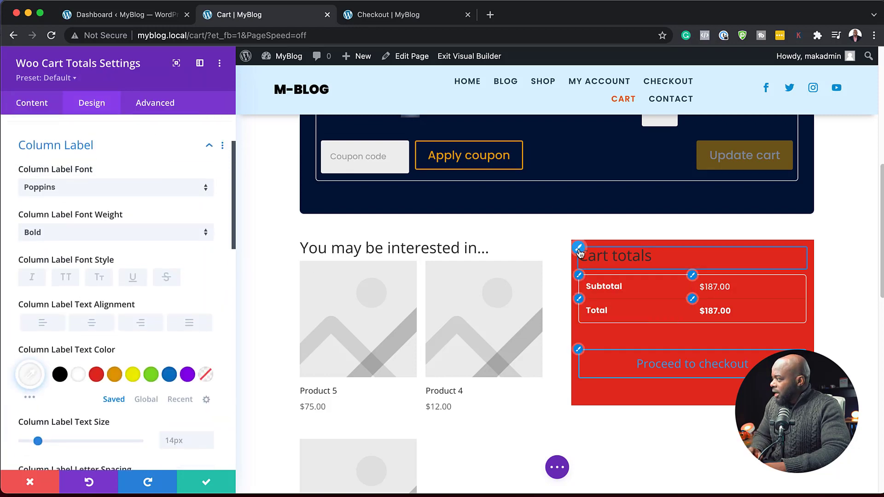
left_click(79, 360)
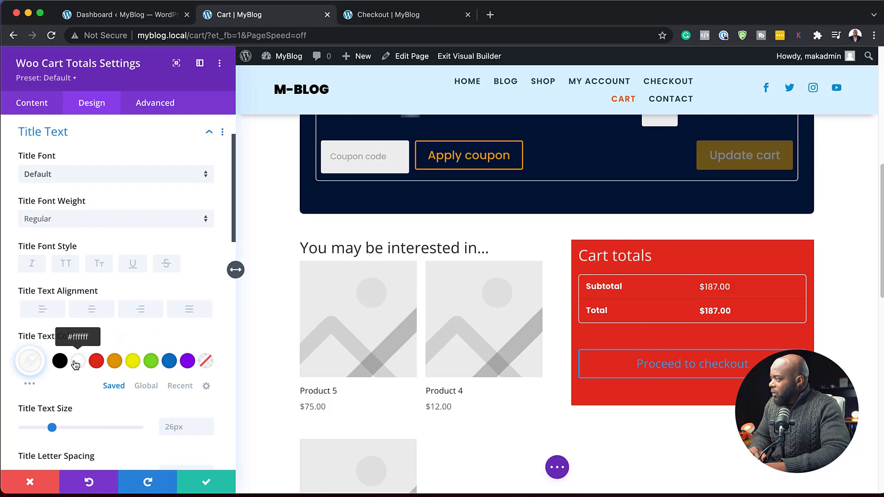
left_click(76, 178)
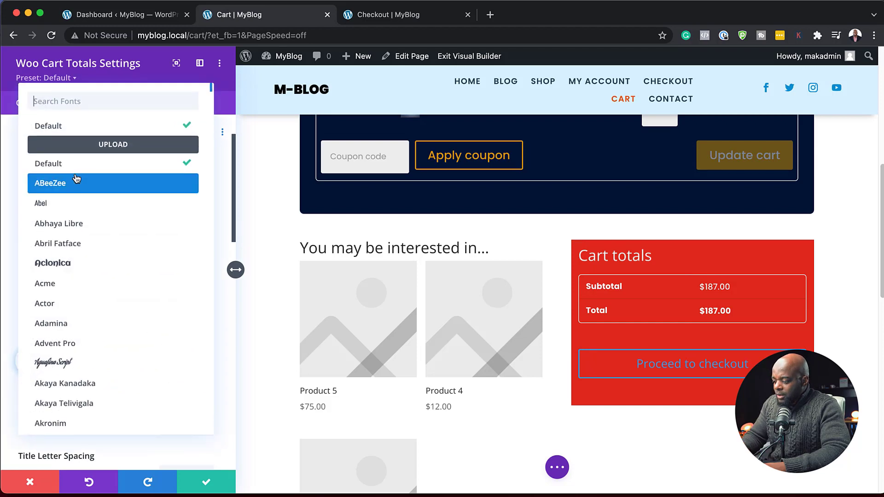
type("popp")
left_click(95, 127)
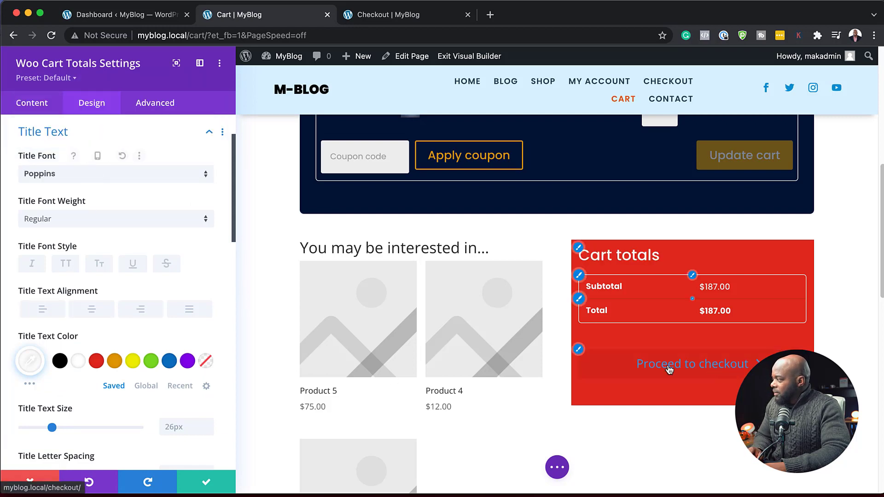
Enable custom styles for the Proceed to checkout button and set its text color to black (#000000)
left_click(579, 351)
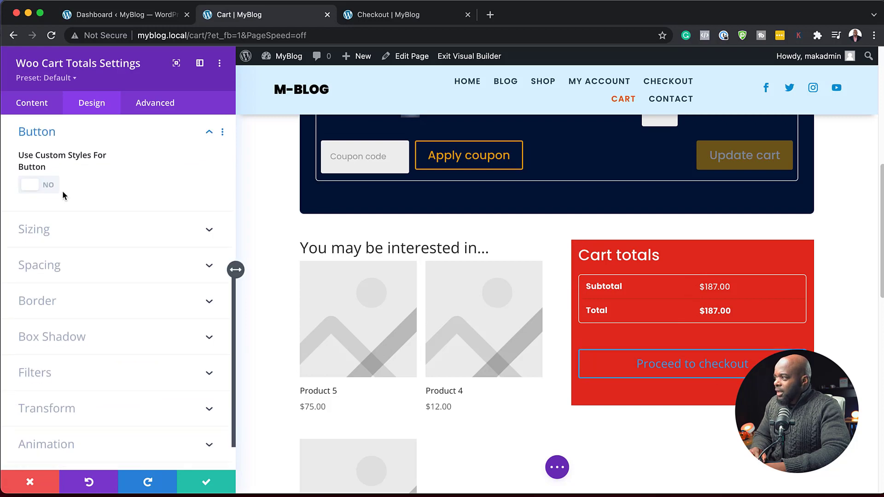
left_click(52, 187)
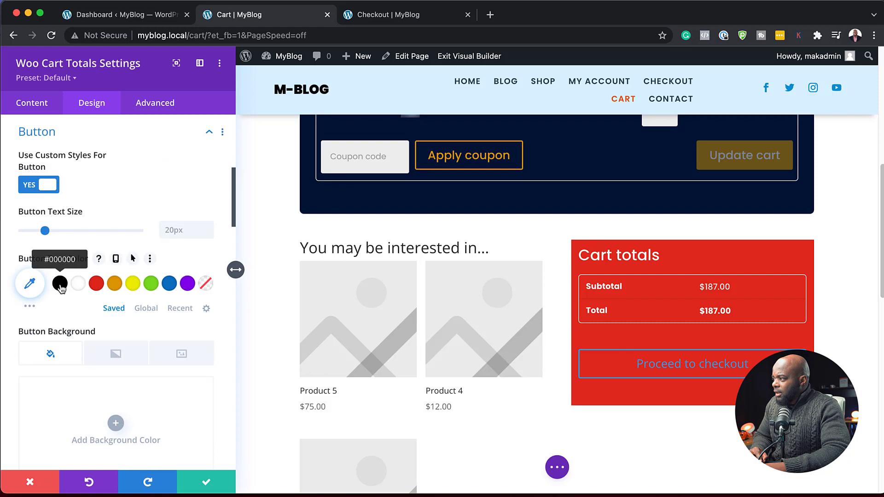
left_click(60, 284)
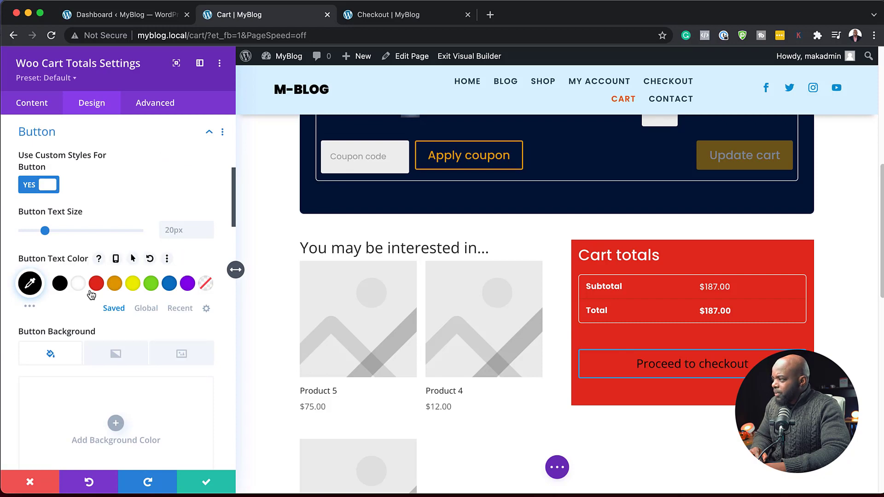
Set both the background color and the border color of the Proceed to checkout button to yellow (#edf000)
scroll(163, 331, "down", 4)
left_click(137, 343)
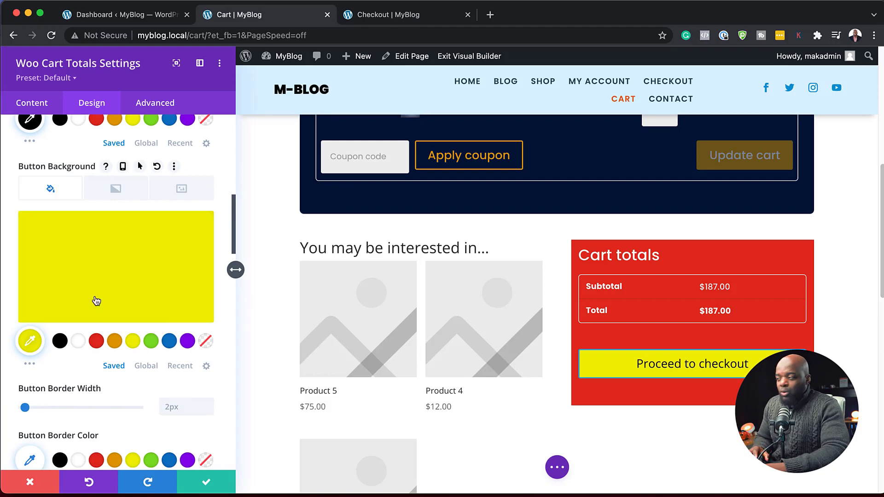
scroll(126, 410, "down", 1)
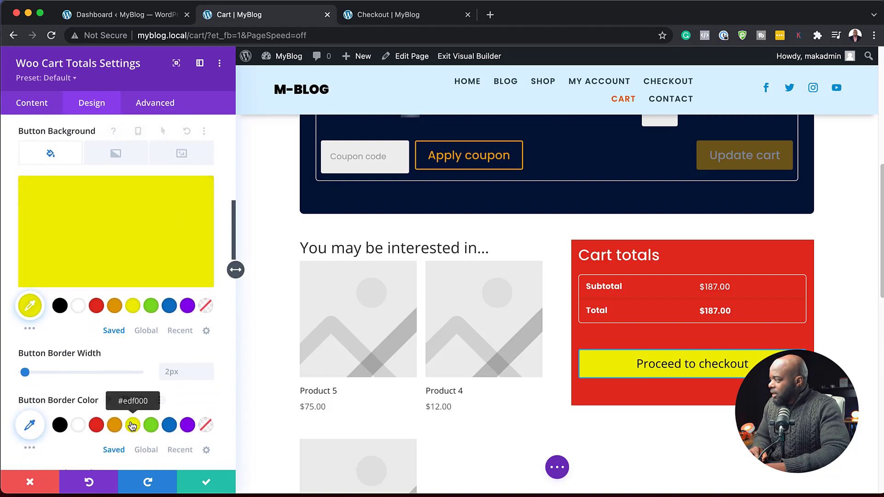
left_click(132, 424)
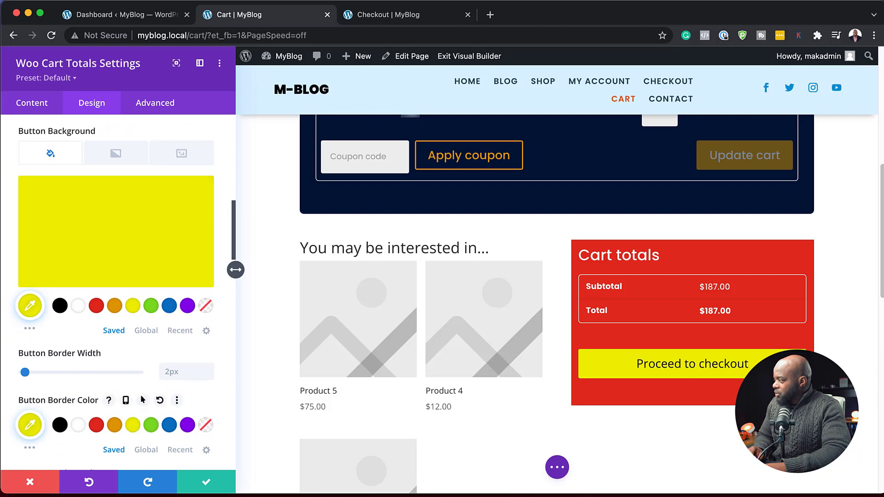
Change the font of the Proceed to checkout button to Poppins
scroll(118, 386, "down", 5)
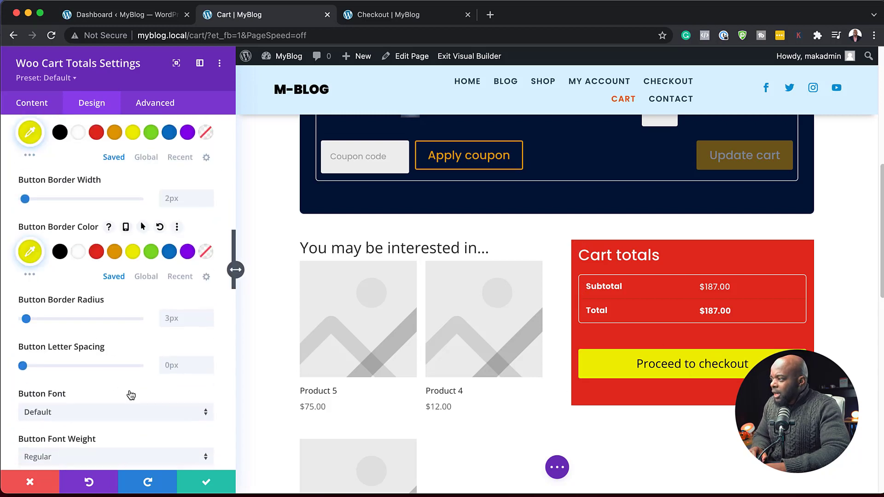
scroll(129, 395, "down", 1)
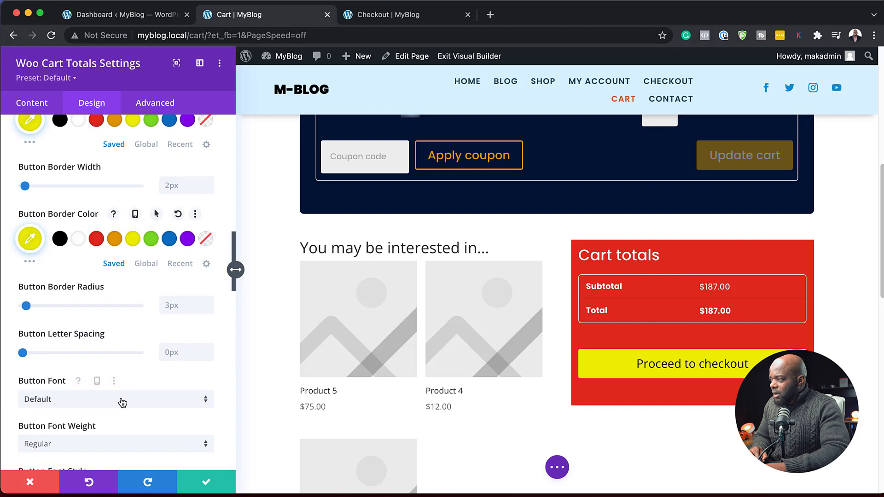
left_click(122, 400)
left_click(104, 113)
type("po")
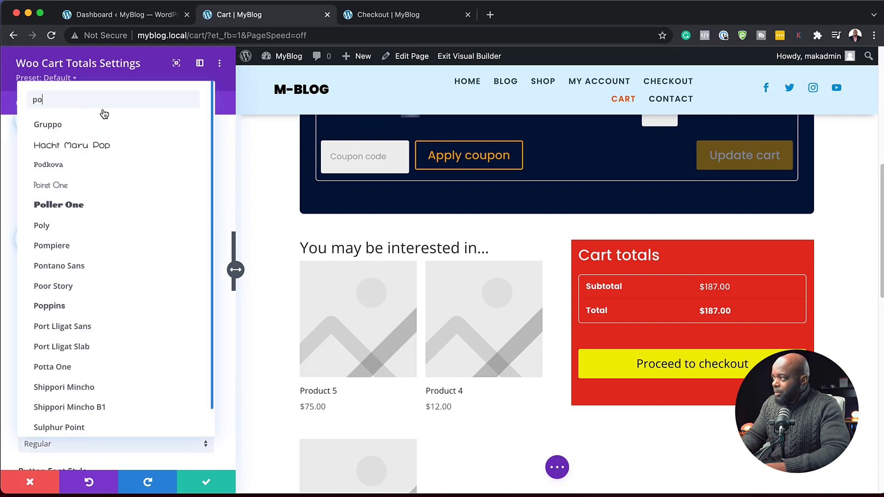
type("pp")
left_click(99, 129)
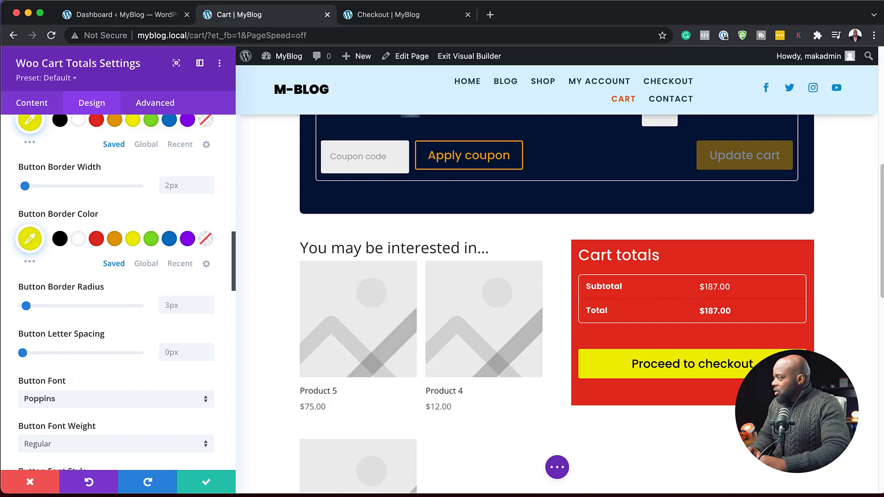
scroll(145, 341, "down", 5)
scroll(144, 341, "down", 15)
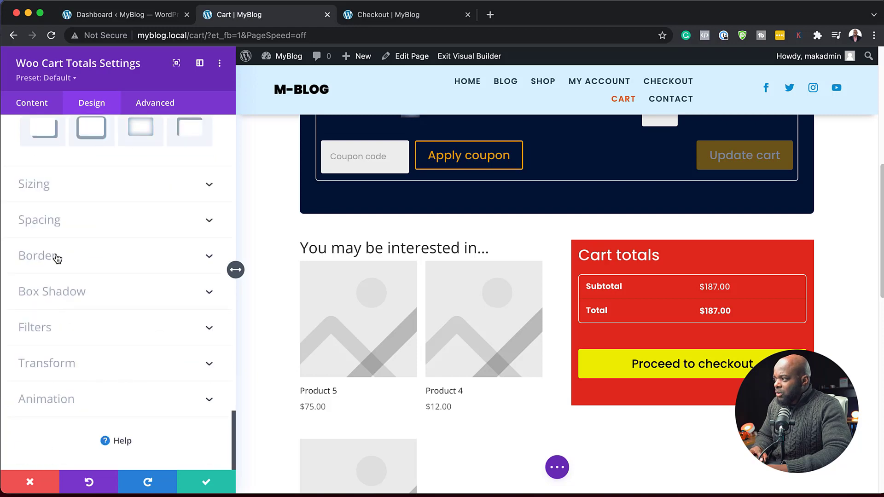
Round all four corners of the Cart Totals module to 6px and save the module settings
left_click(56, 257)
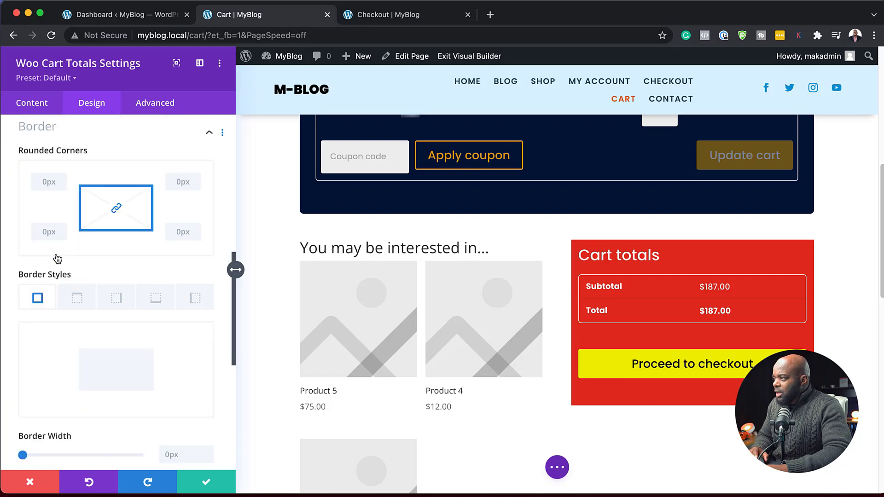
double_click(63, 185)
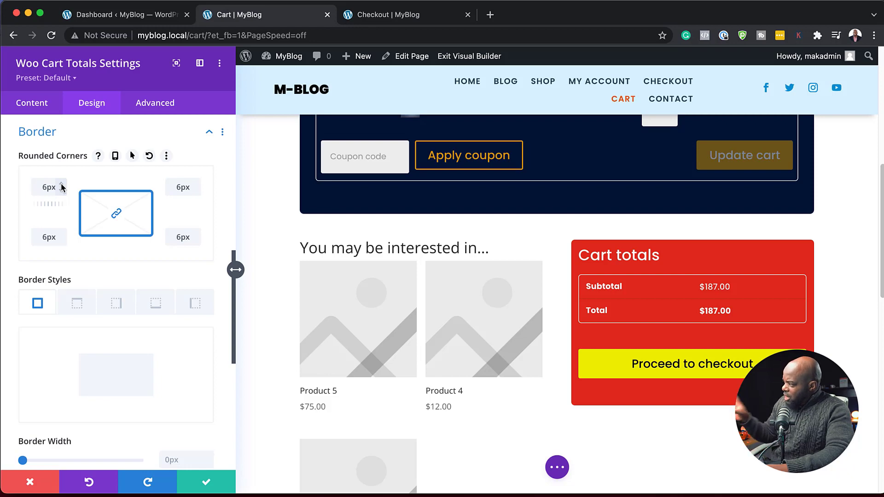
left_click(213, 486)
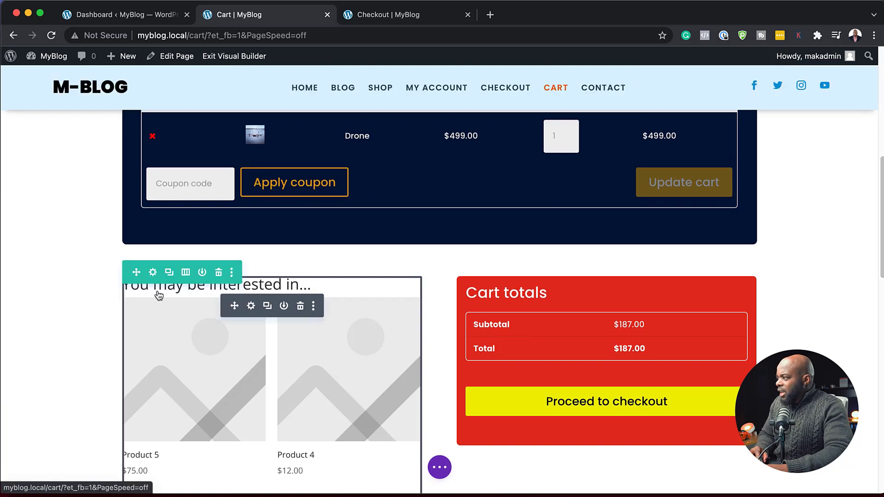
Replace the "You may be interested in…" products module beside the cart totals with a Video module
left_click(301, 309)
left_click(272, 290)
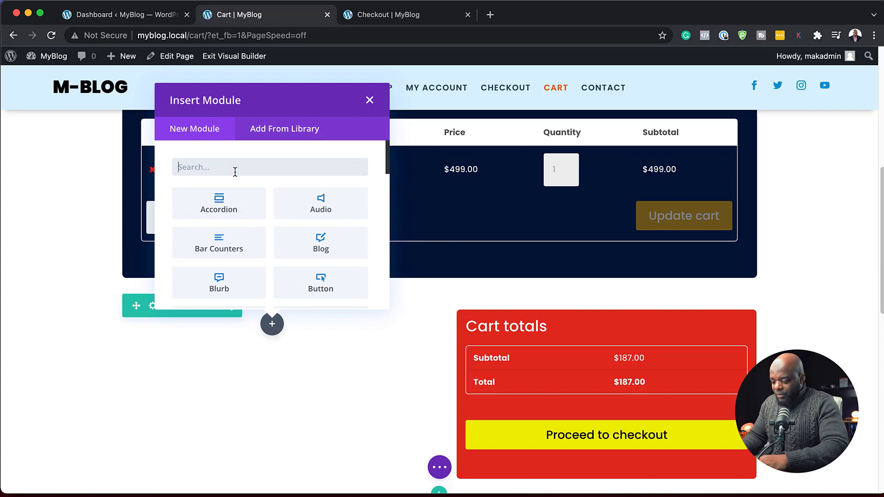
type("video")
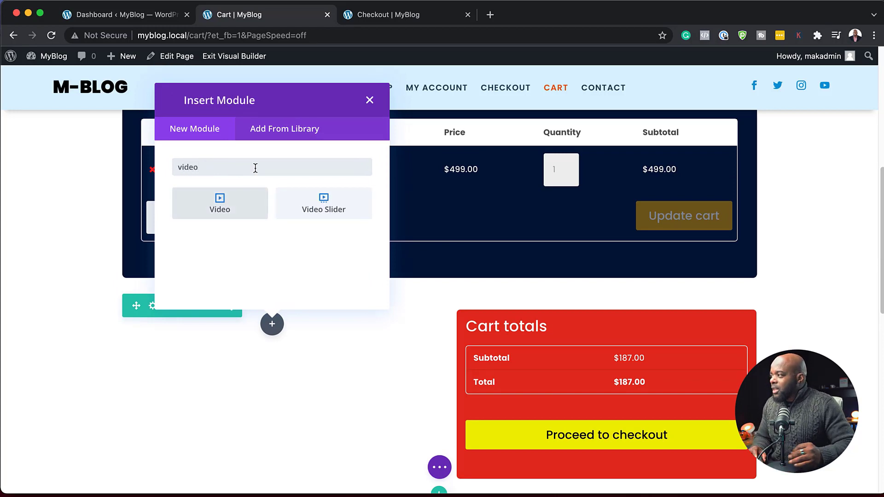
left_click(247, 196)
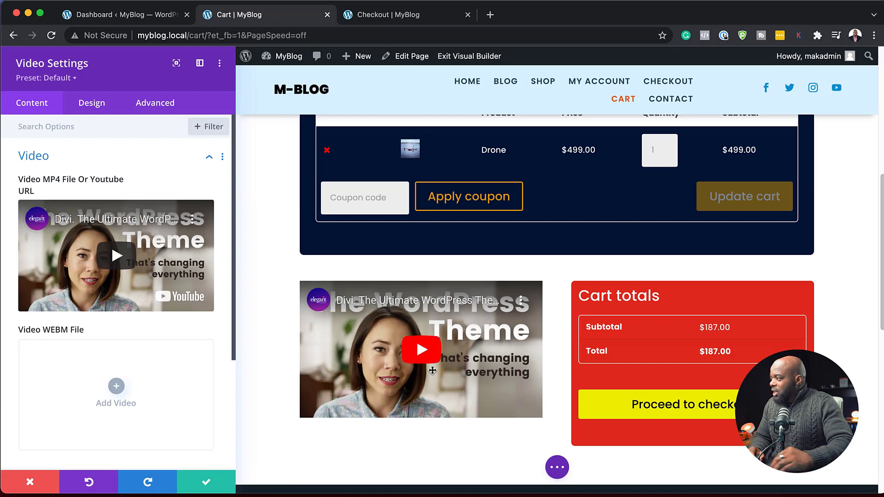
Set Blog-8.jpg from the media library as the video's overlay image
scroll(150, 395, "down", 3)
scroll(150, 395, "down", 1)
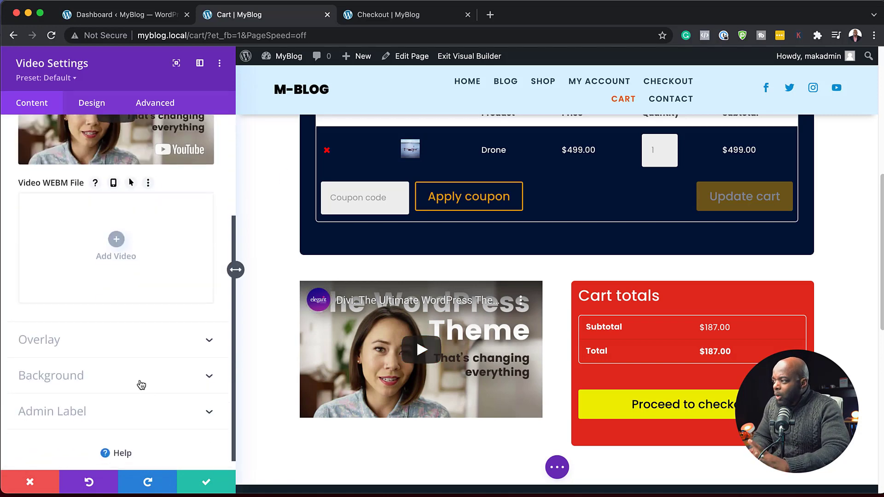
left_click(48, 339)
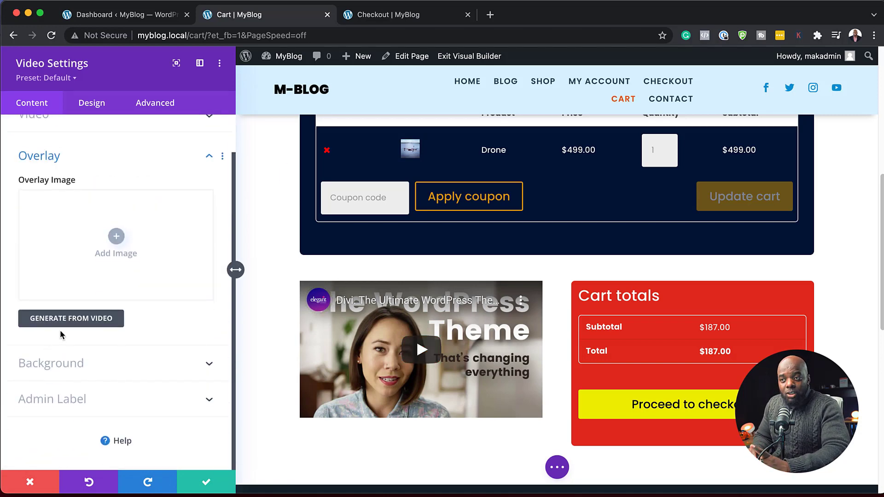
left_click(120, 237)
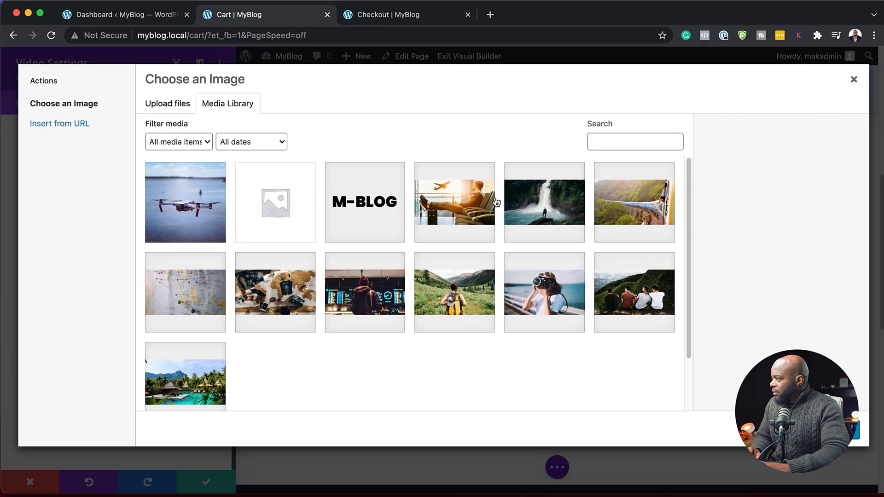
left_click(565, 298)
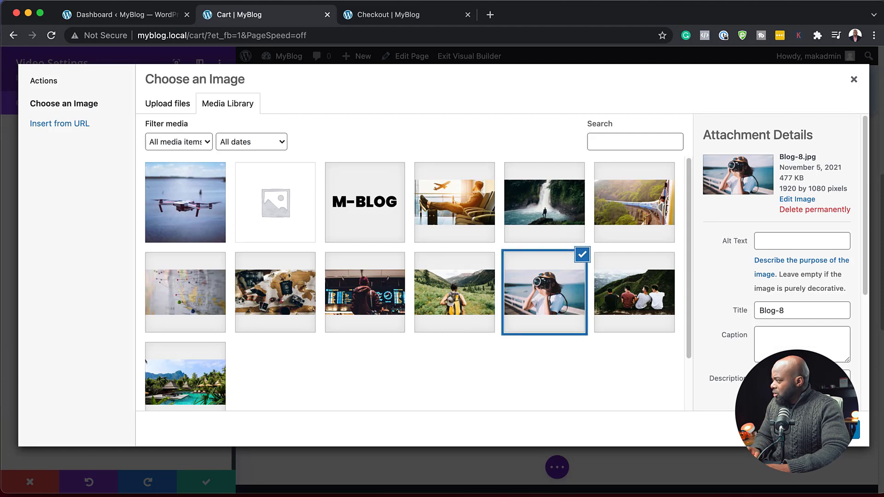
left_click(852, 430)
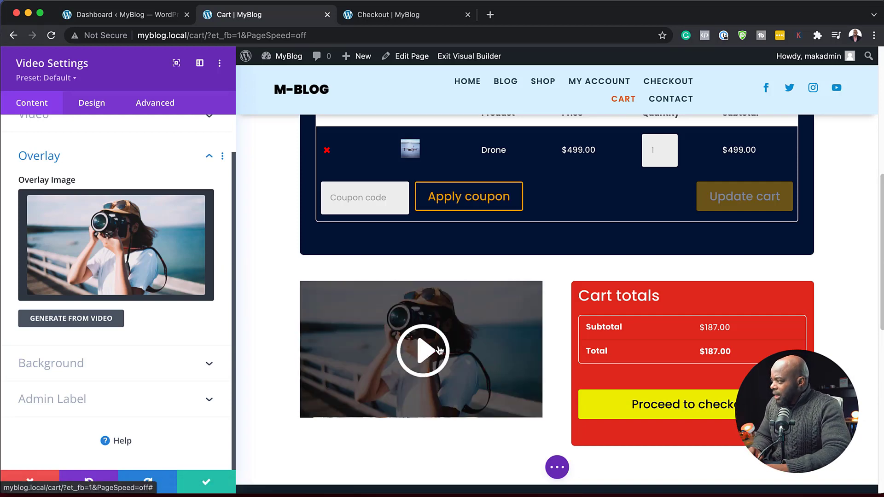
Search the play icons for "pla" and switch the video's play icon to the solid circle with a play triangle
left_click(95, 103)
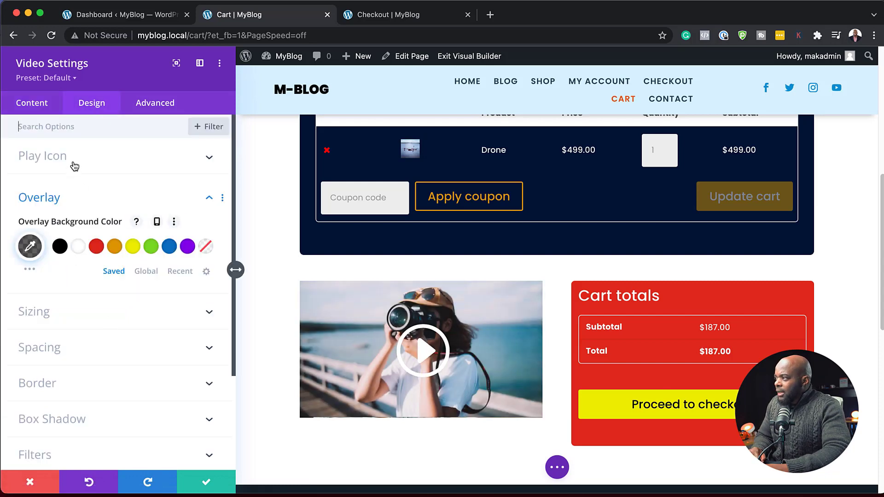
left_click(49, 313)
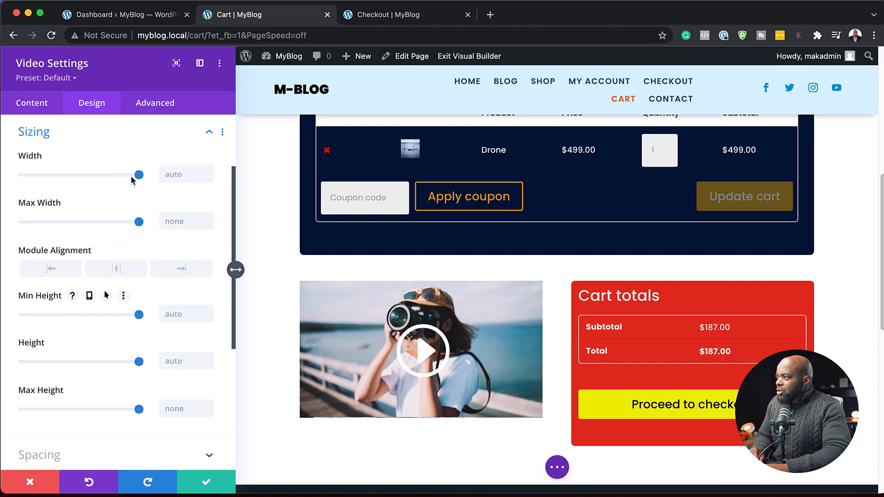
scroll(118, 316, "up", 3)
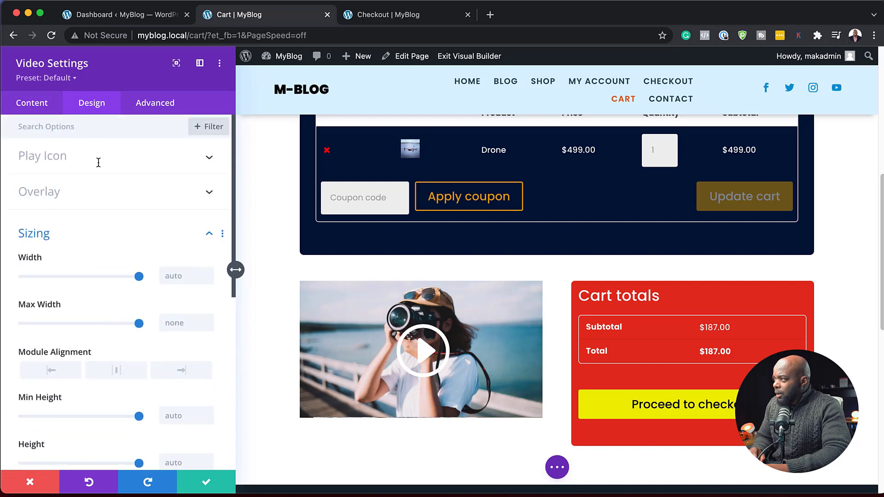
left_click(98, 162)
left_click(133, 278)
type("pla")
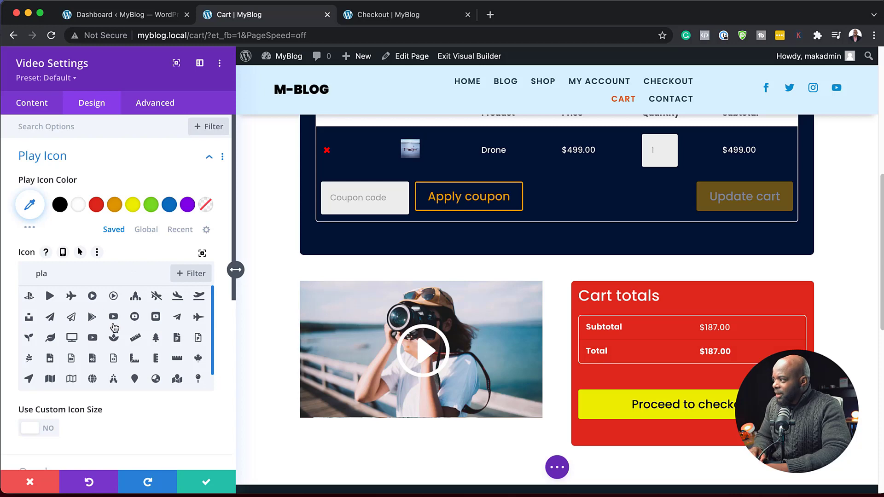
left_click(92, 297)
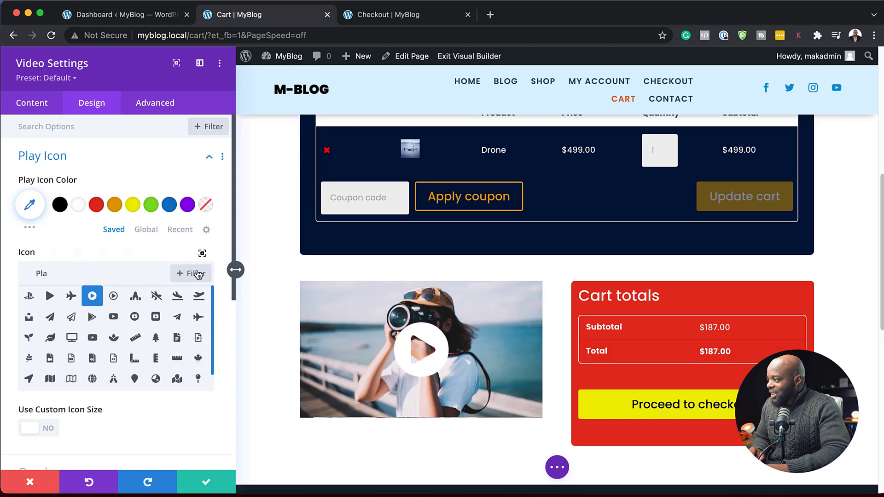
Enable a custom play icon size, set it to 40px, and save the Video module
left_click(48, 428)
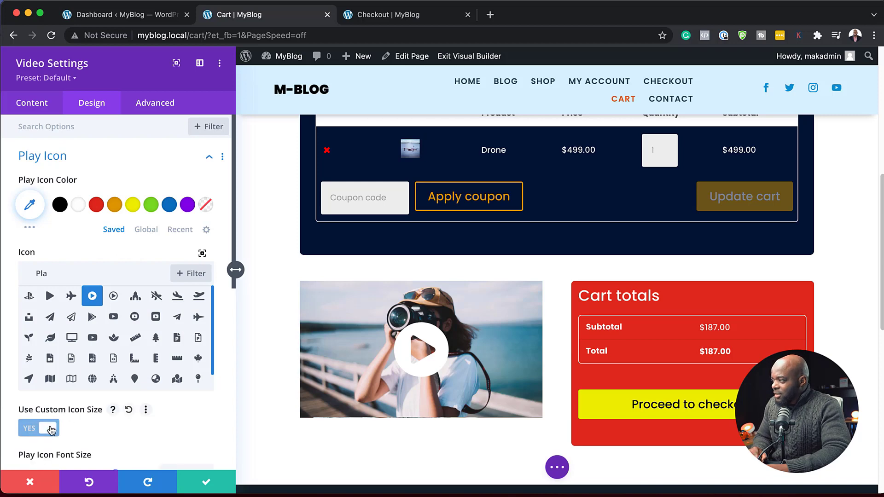
scroll(179, 416, "down", 3)
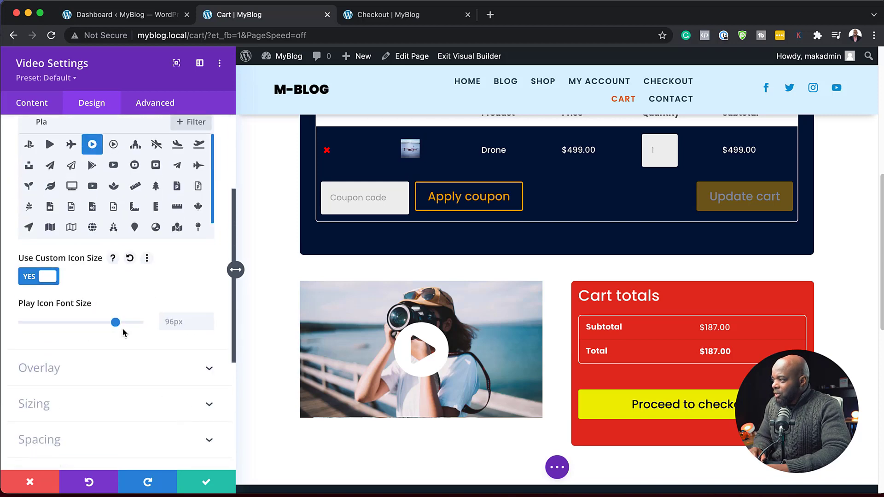
left_click_drag(116, 323, 63, 332)
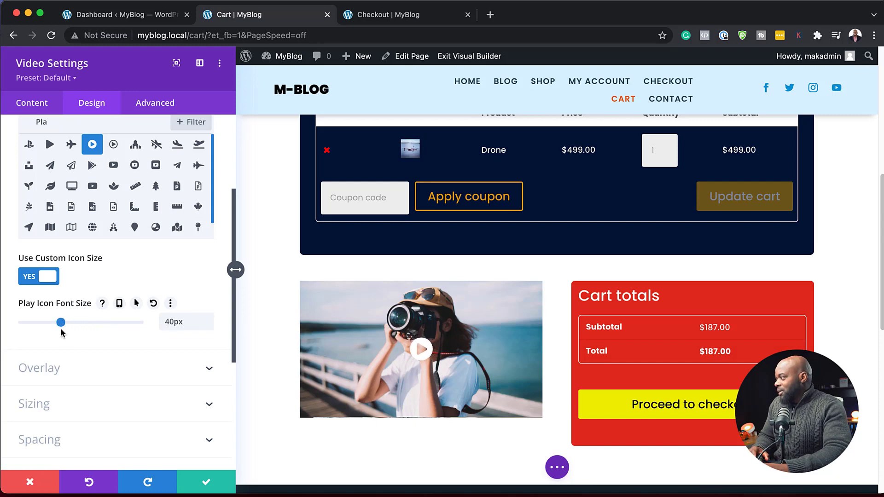
left_click(207, 486)
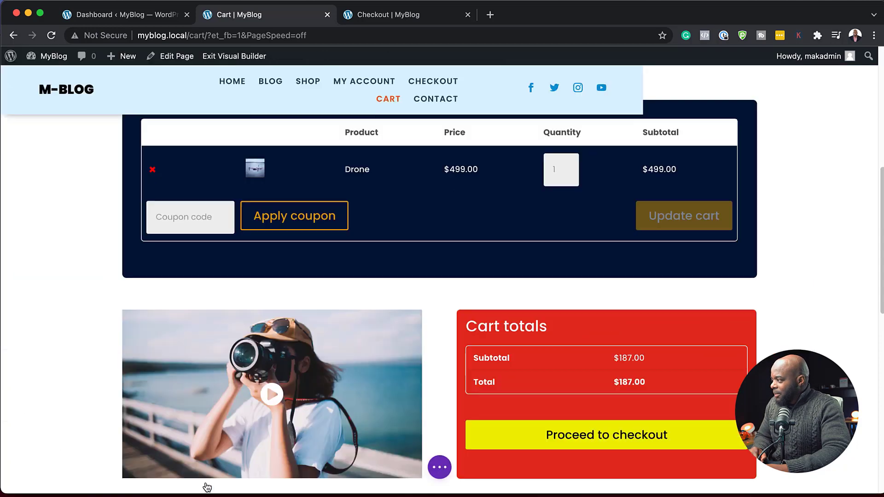
Delete the small "Cart" heading module above the cart notices
scroll(89, 257, "up", 5)
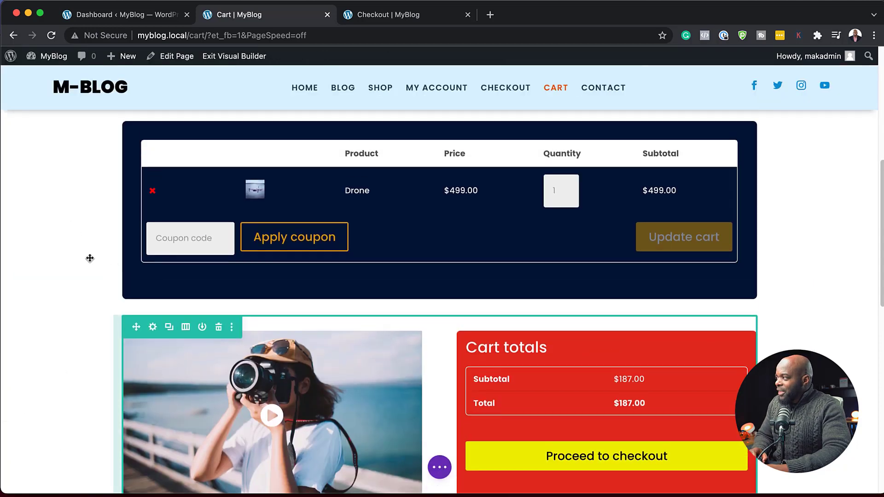
scroll(89, 258, "up", 3)
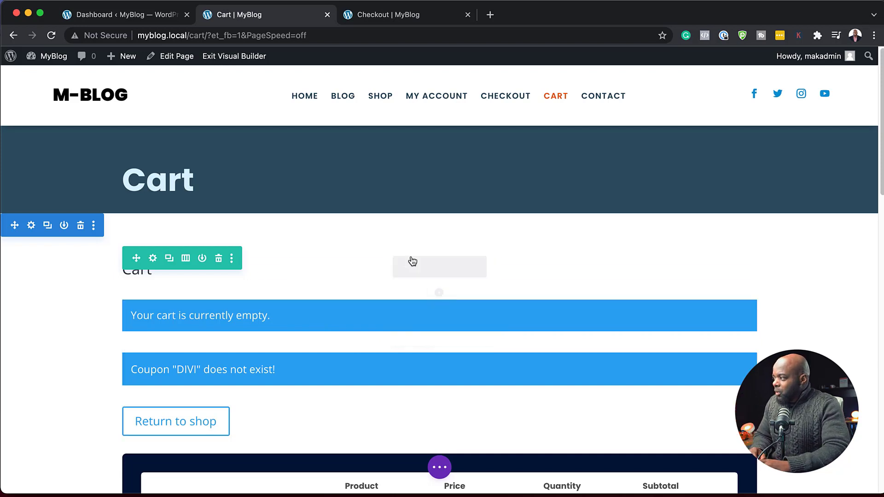
left_click(472, 270)
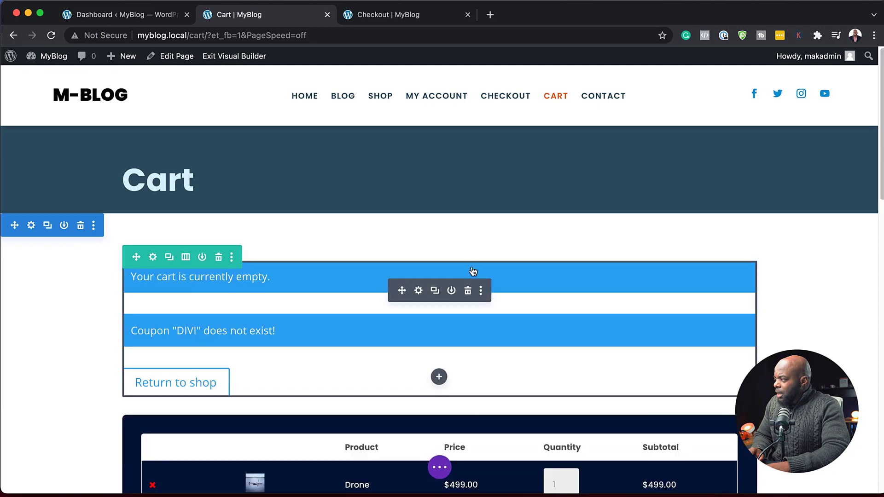
Set the Woo Notice title text color to white (#ffffff) and its title font to Poppins
left_click(419, 291)
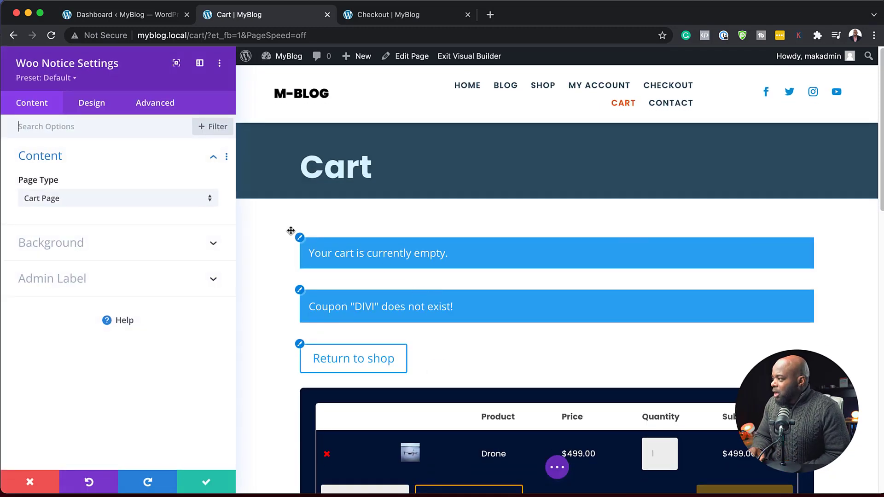
left_click(301, 239)
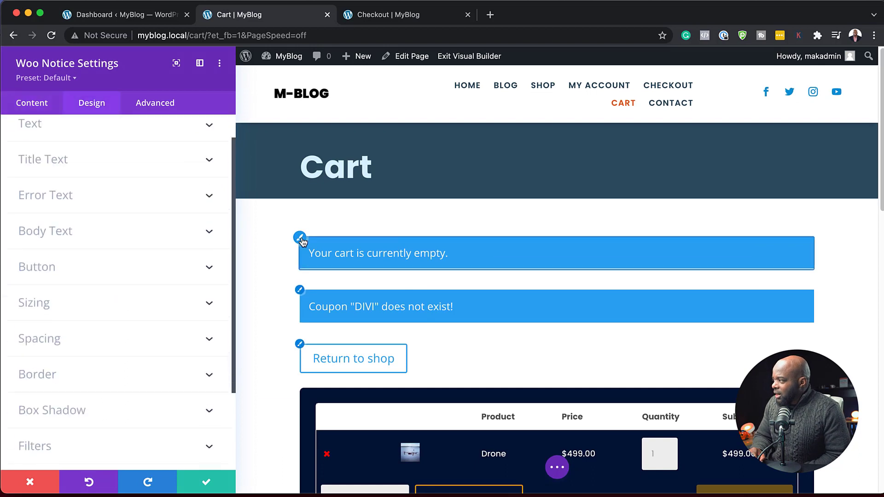
left_click(152, 354)
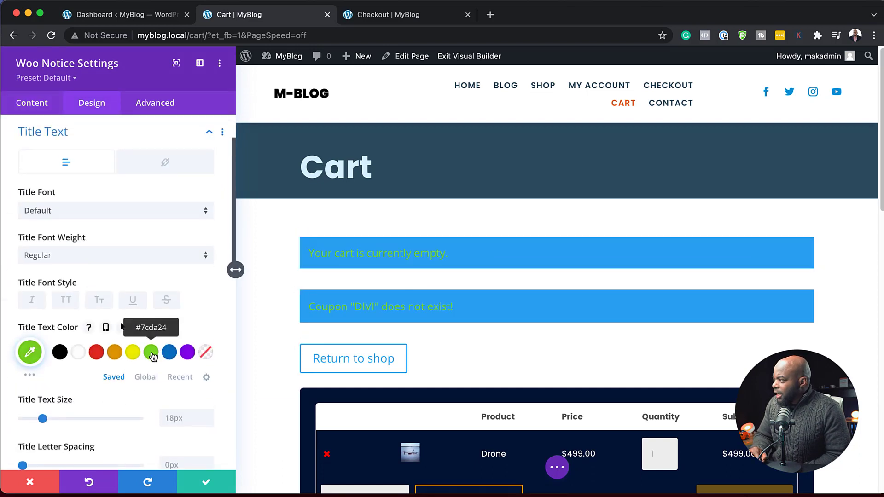
left_click(76, 353)
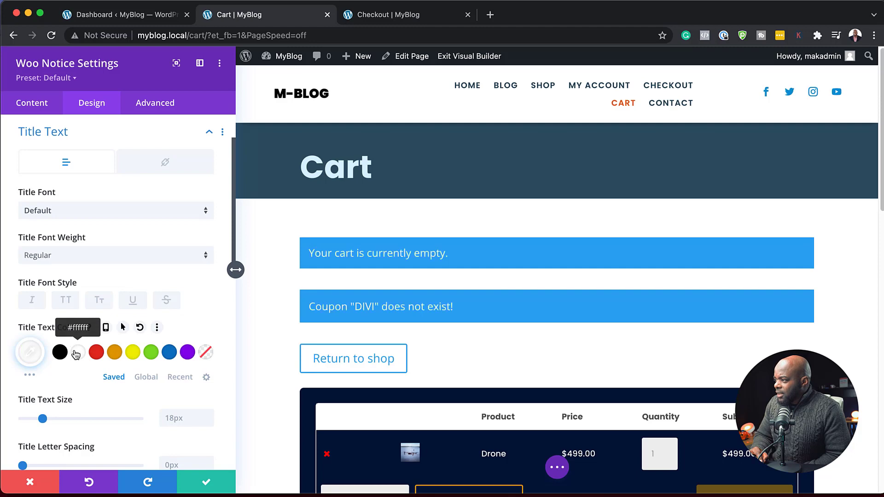
left_click(99, 211)
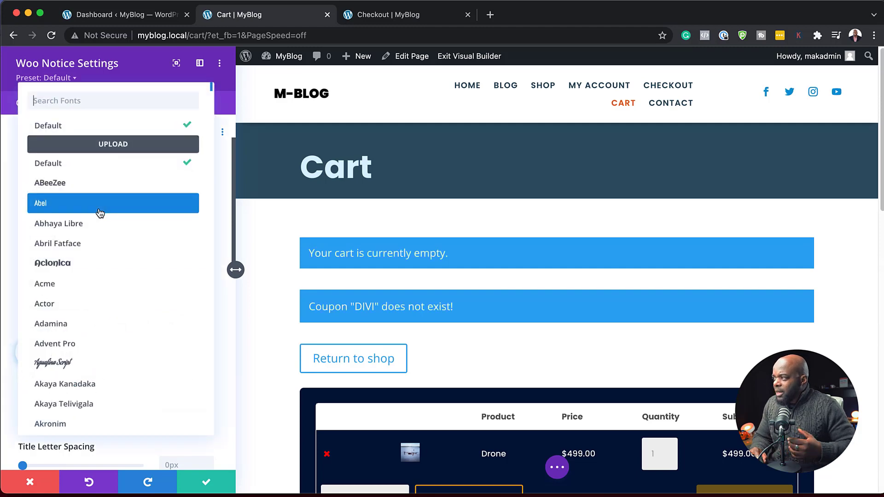
type("popp")
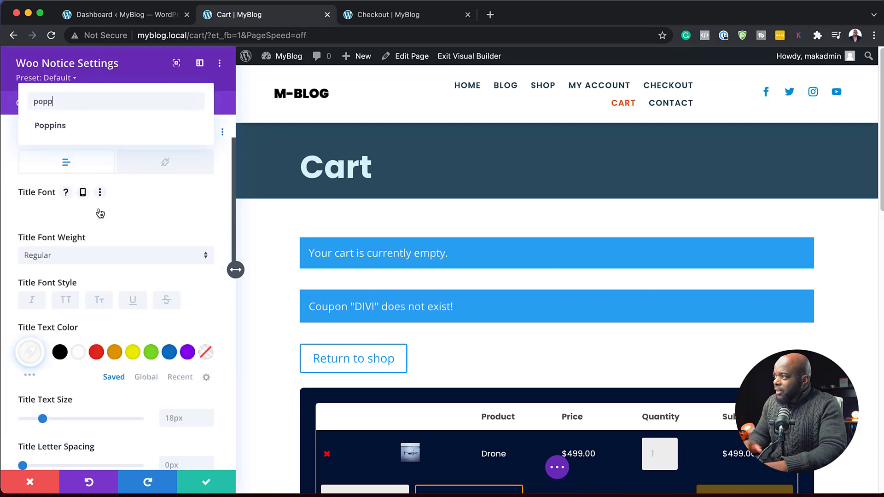
left_click(82, 130)
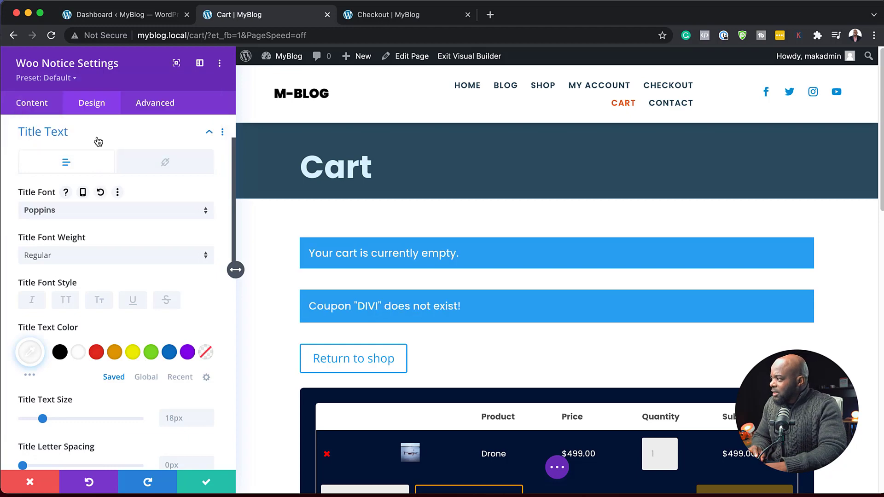
Set the Woo Notice module's background to the saved dark blue color
scroll(138, 364, "down", 5)
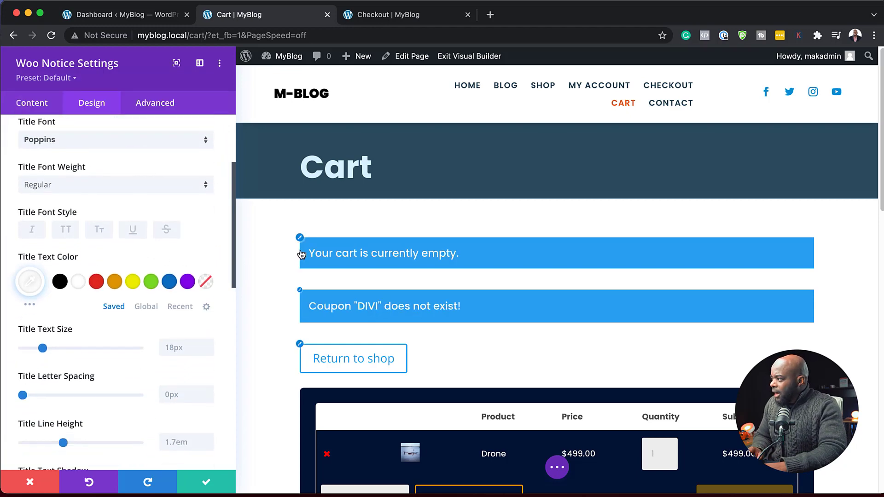
scroll(143, 368, "down", 10)
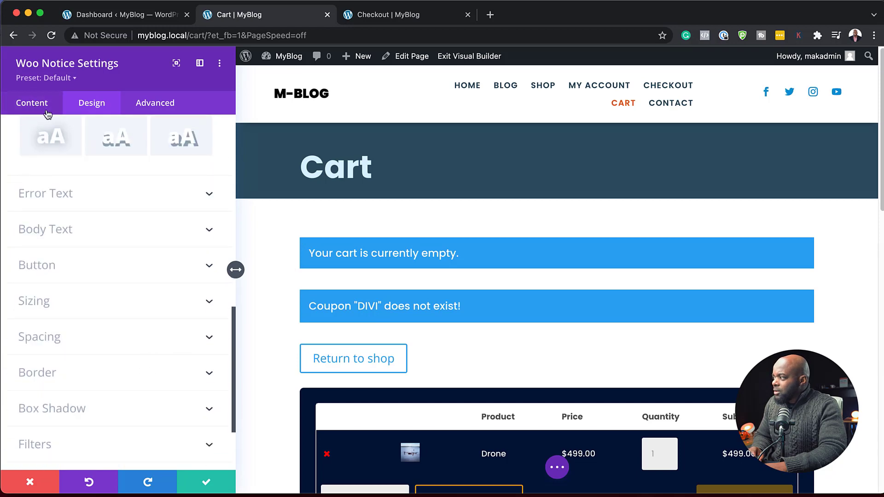
left_click(301, 241)
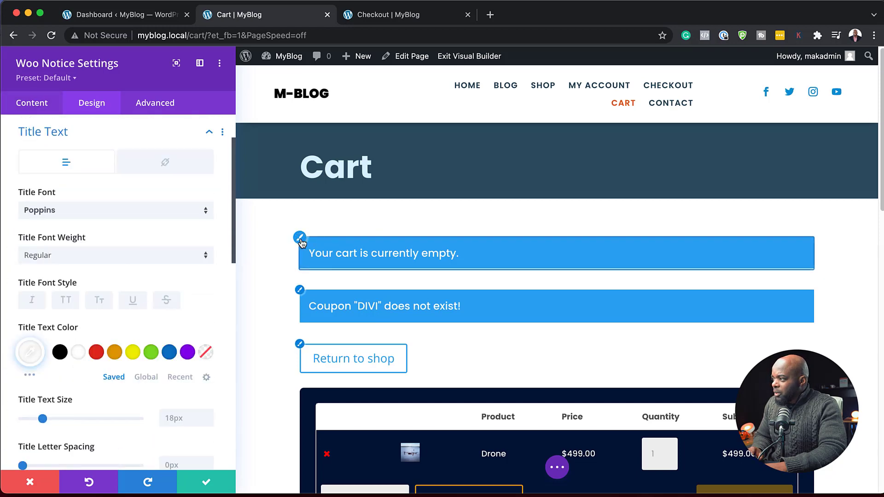
scroll(155, 352, "down", 15)
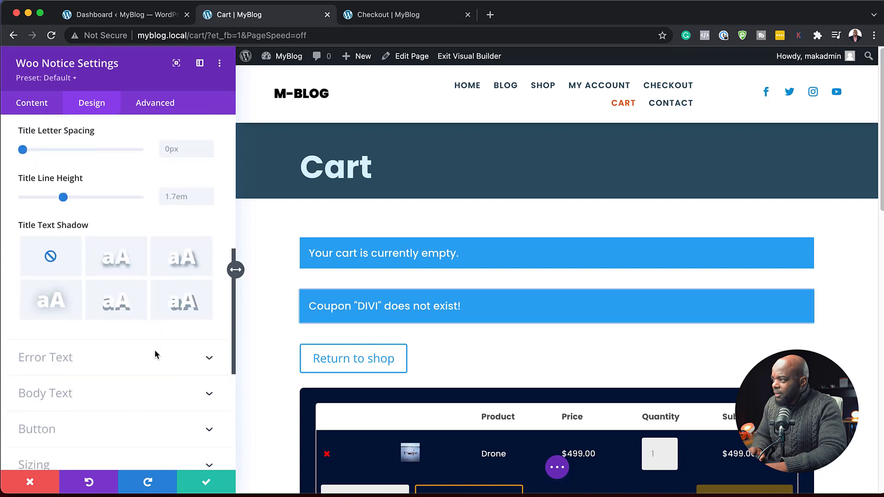
left_click(39, 102)
left_click(49, 187)
left_click(169, 332)
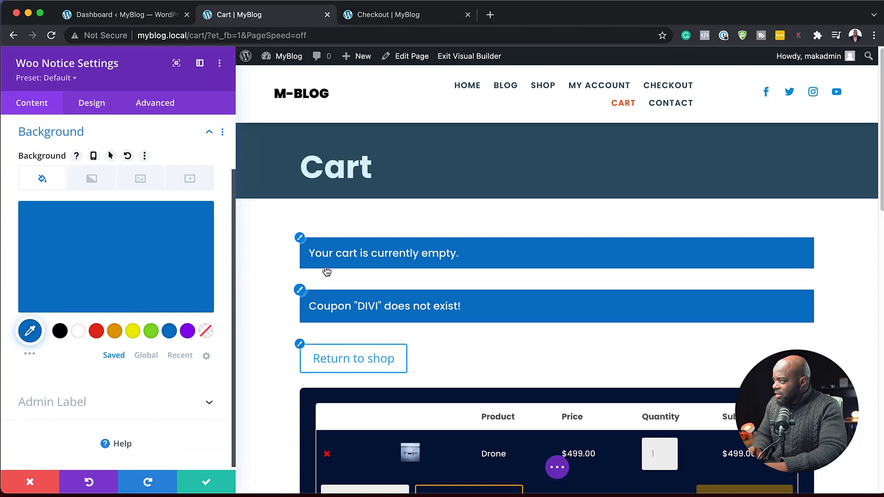
Round all four corners of the cart page's Woo Notice module to 4px
left_click(104, 104)
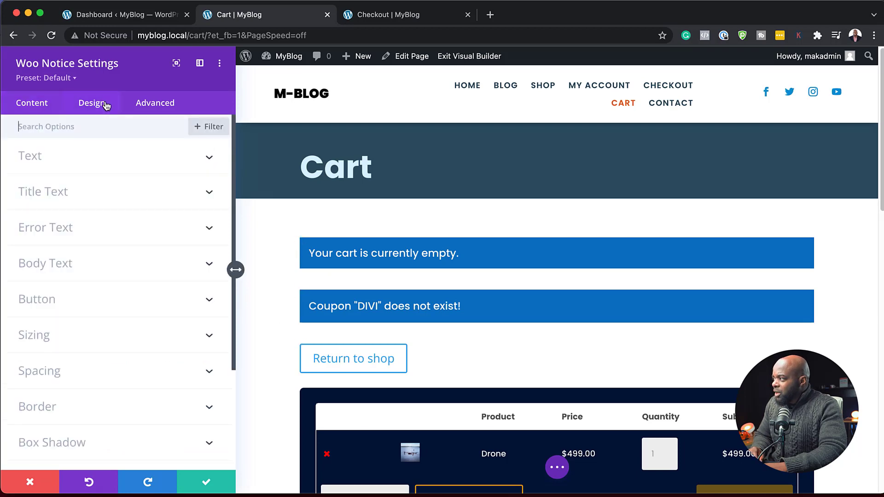
scroll(122, 361, "down", 1)
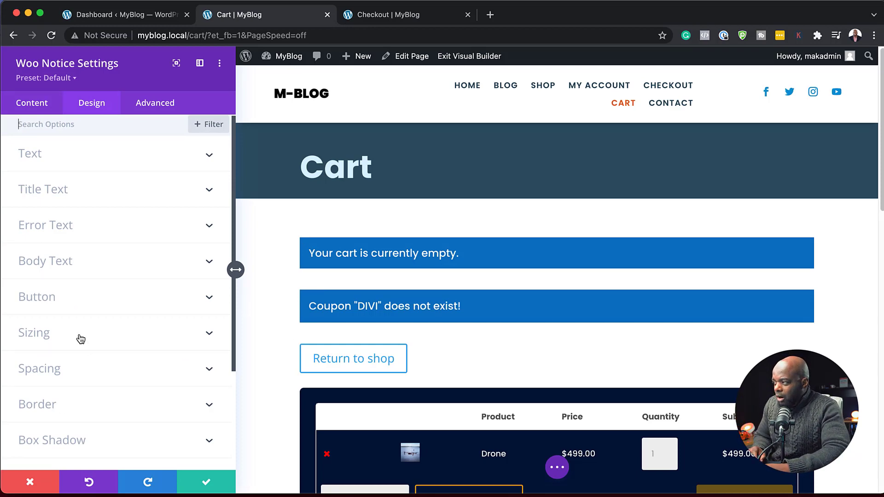
scroll(112, 396, "down", 3)
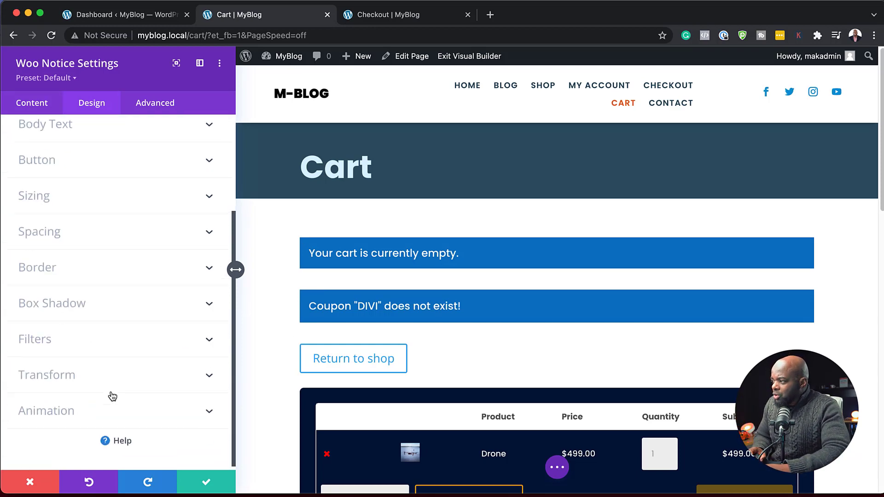
left_click(78, 276)
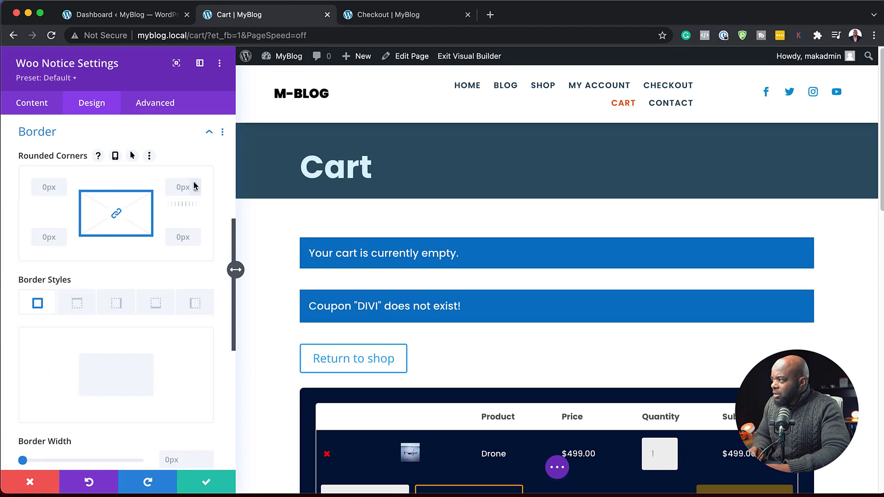
double_click(195, 184)
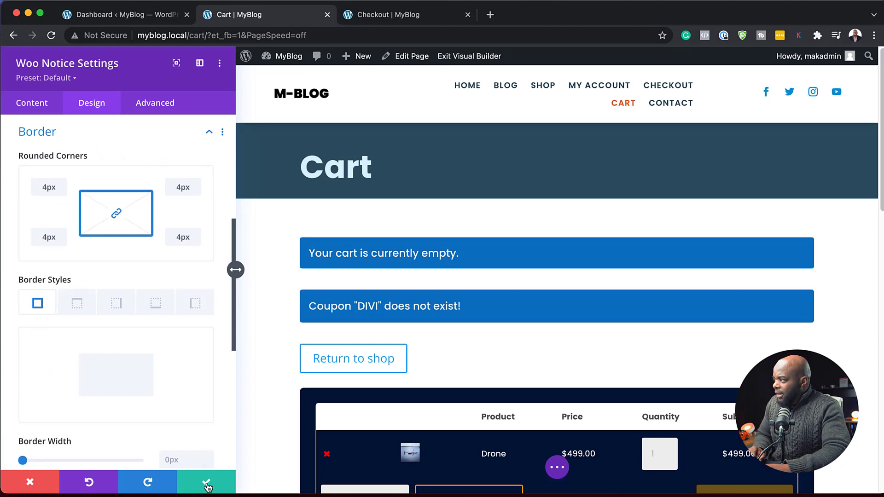
Enable custom styles for the Return to shop button, with white text and an orange #e09900 background and border
left_click(300, 345)
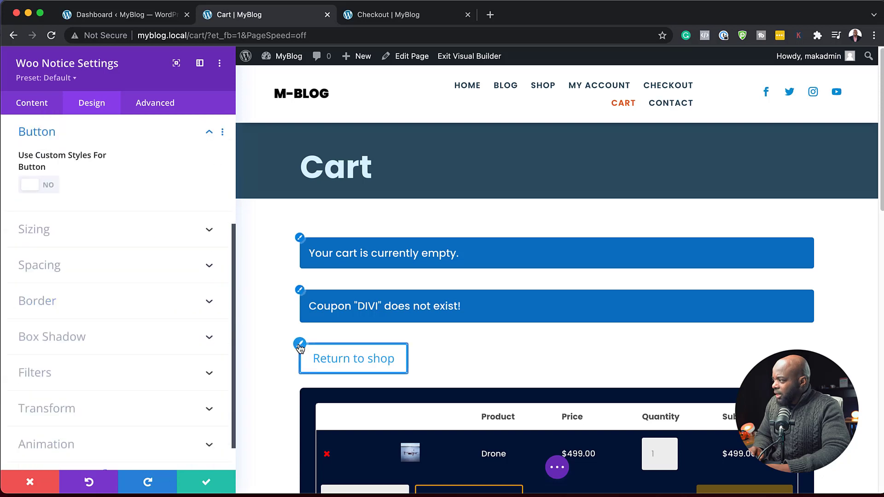
left_click(52, 185)
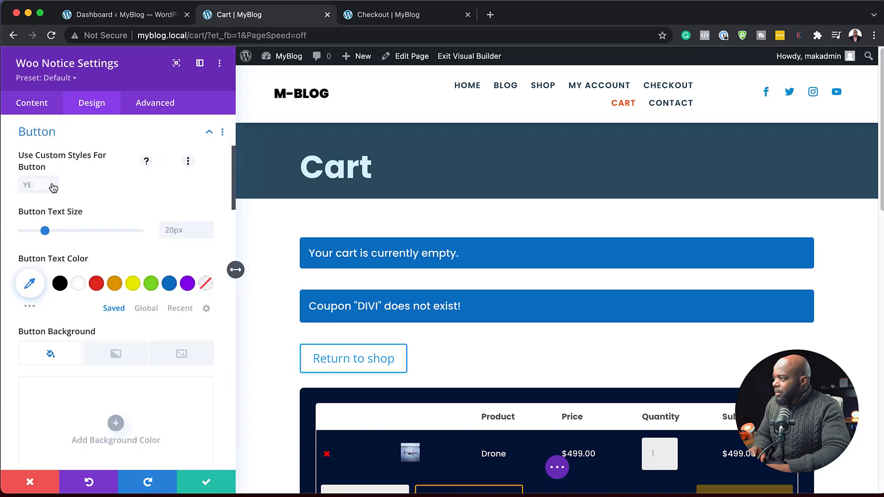
left_click(115, 286)
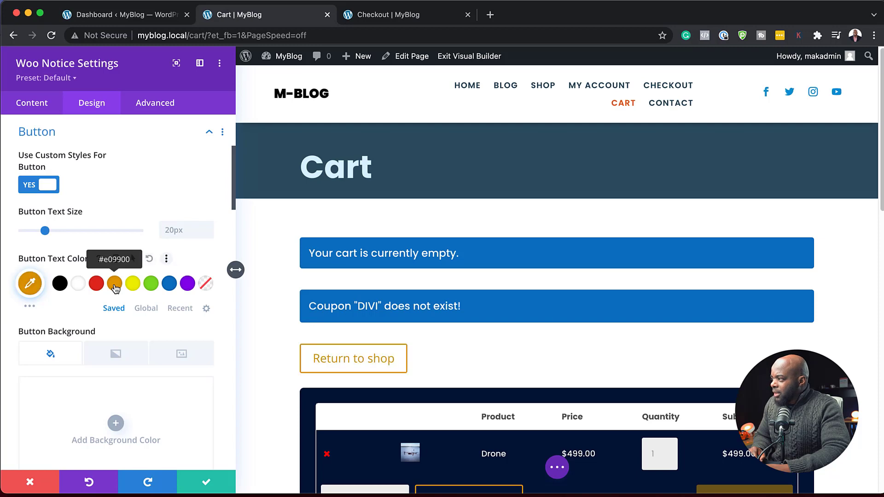
left_click(78, 286)
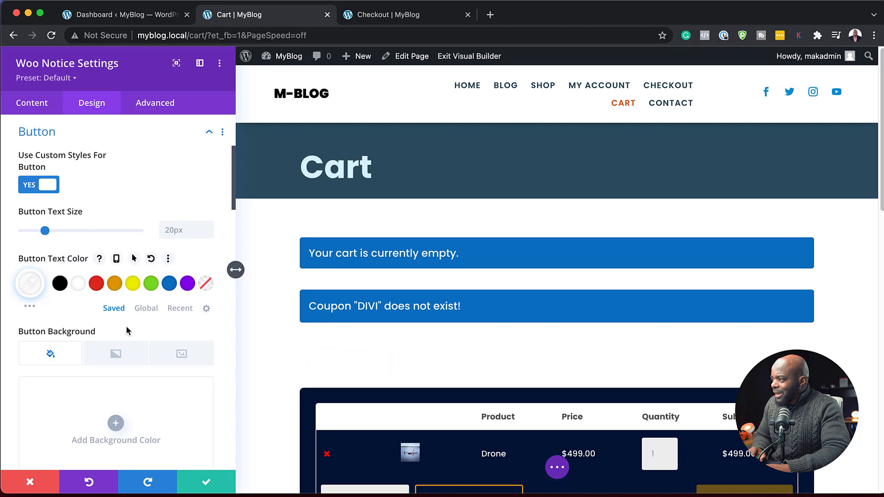
scroll(126, 330, "down", 6)
left_click(115, 222)
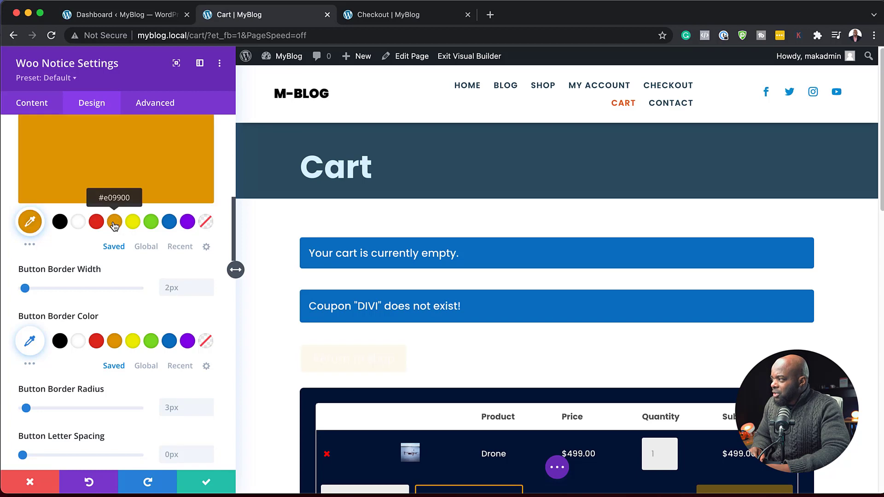
left_click(115, 341)
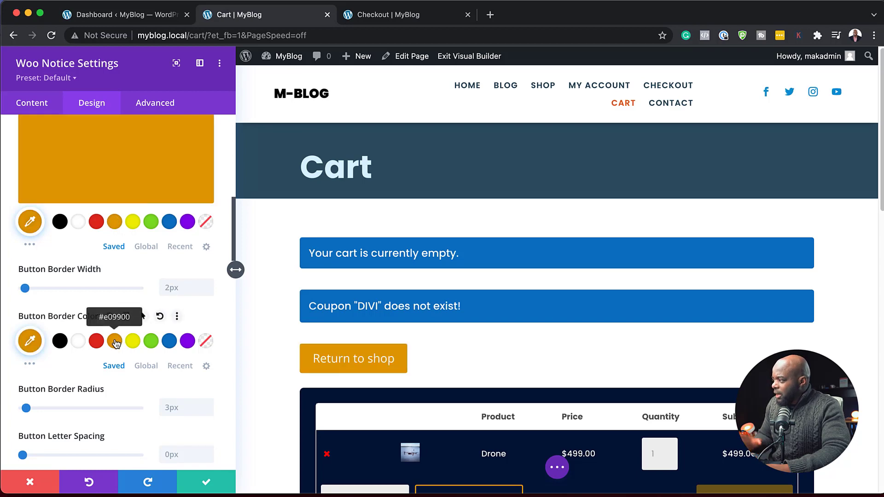
Set the Return to shop button's font to Poppins and save the Woo Notice module
scroll(134, 384, "down", 6)
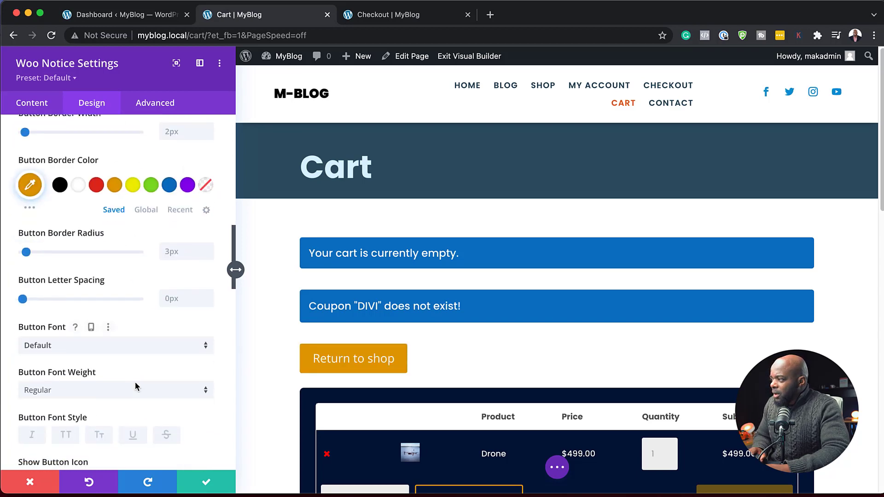
left_click(94, 335)
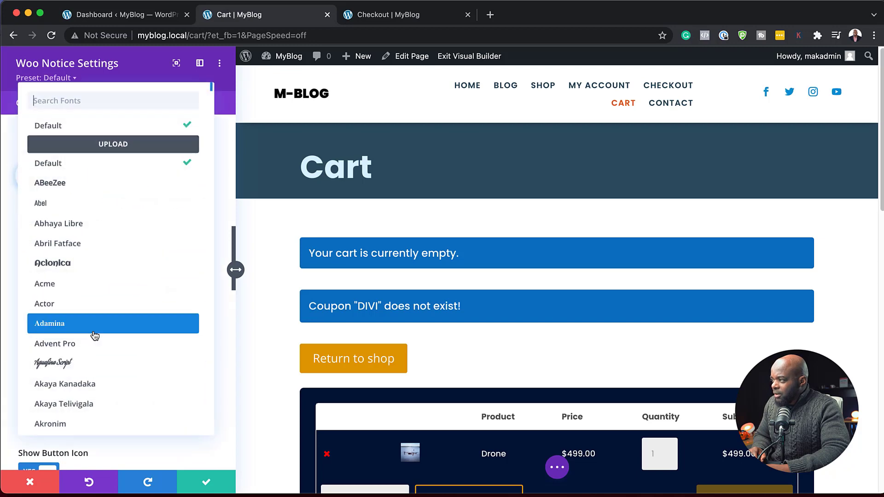
type("popp")
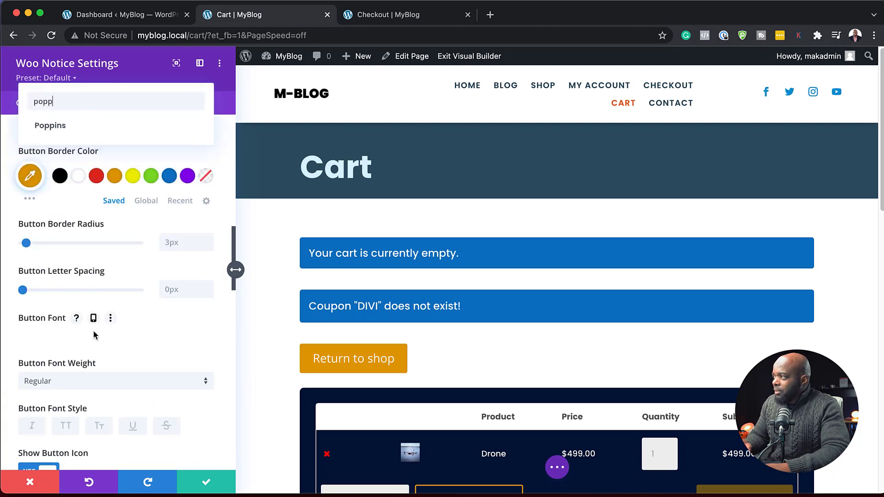
left_click(76, 126)
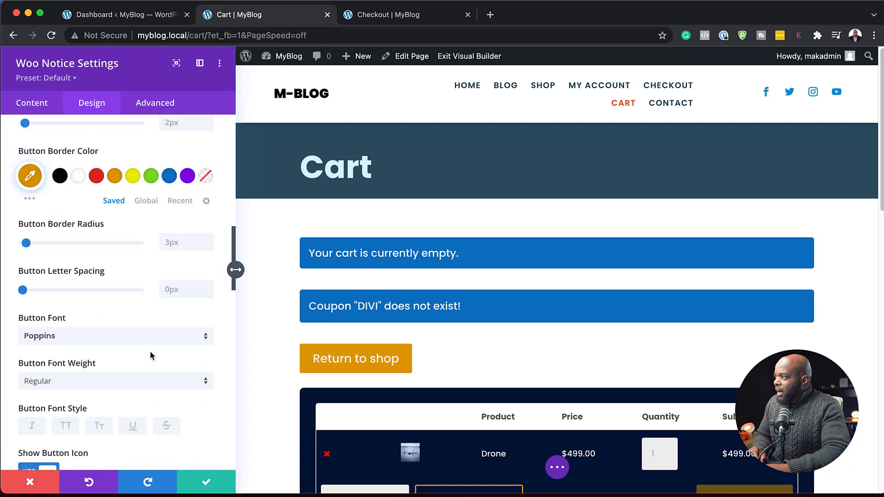
left_click(207, 485)
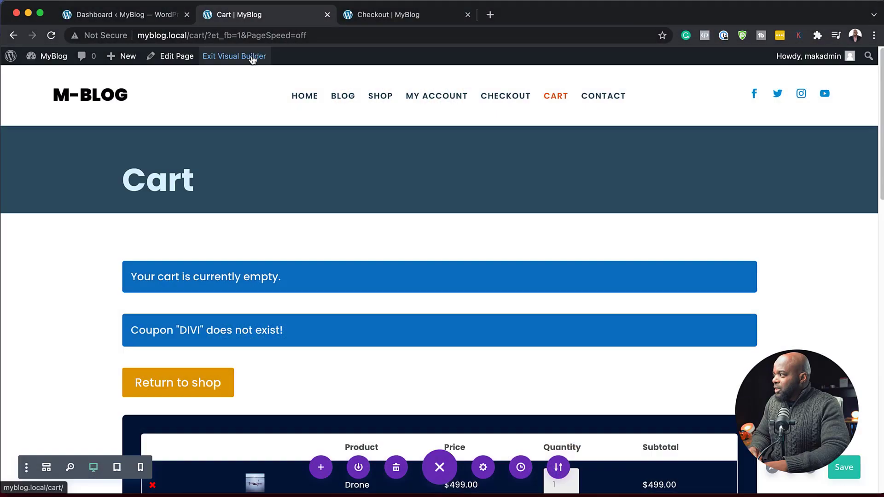
Exit the Visual Builder with all changes saved and review the live cart page from products table to cart totals
left_click(252, 58)
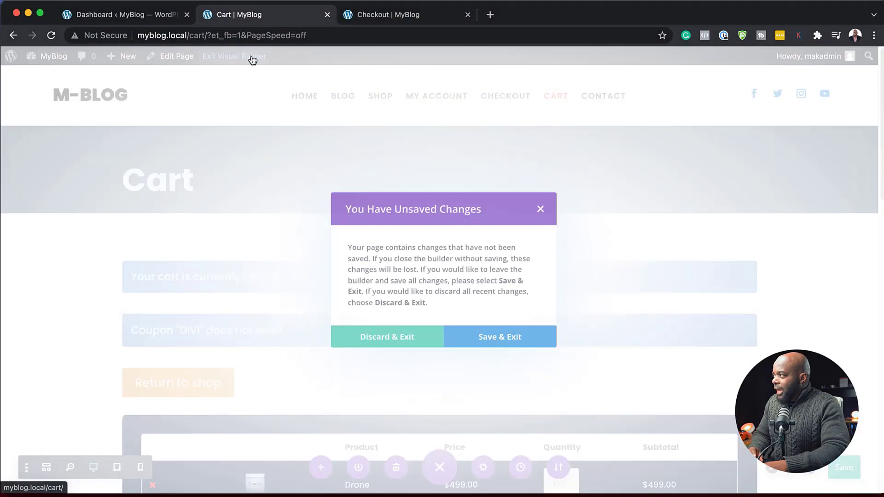
left_click(523, 341)
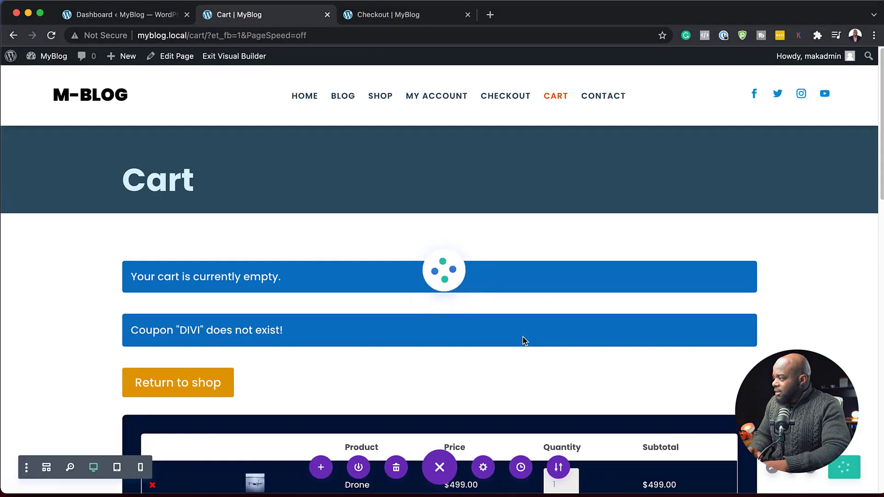
scroll(832, 305, "down", 5)
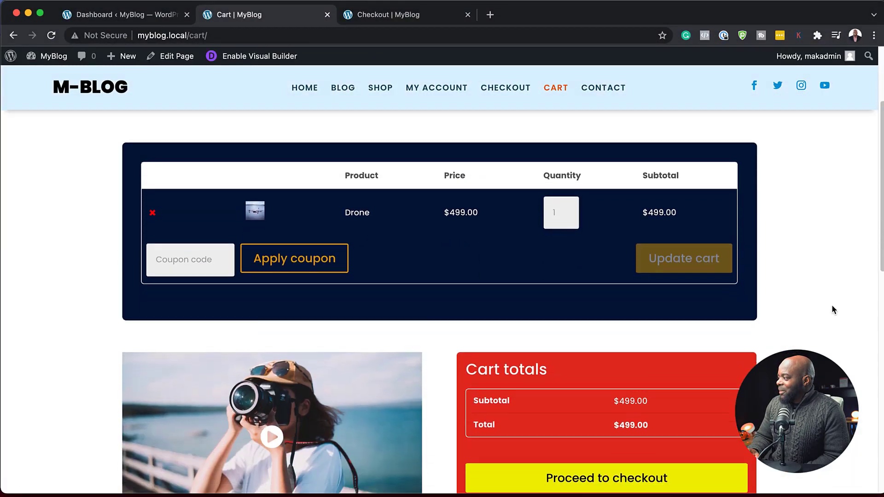
scroll(831, 305, "down", 3)
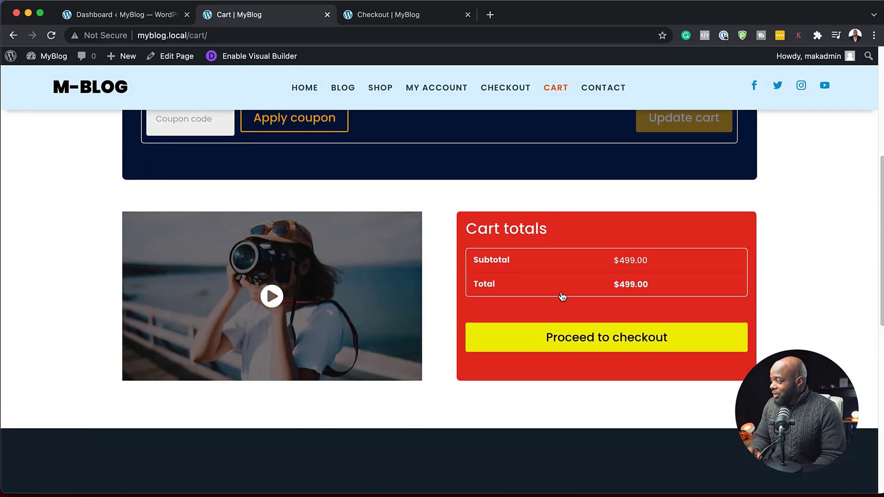
scroll(771, 334, "up", 6)
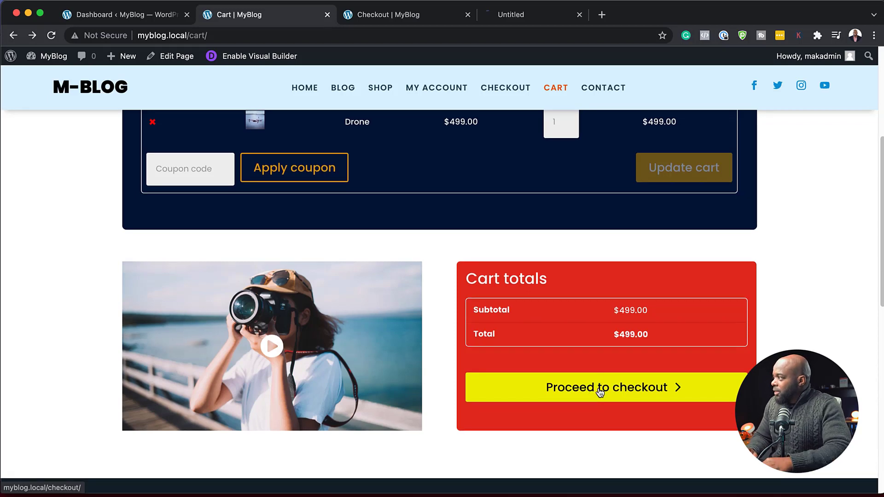
Switch to the Checkout page, look over its default layout, and open it in the Visual Builder
left_click(468, 15)
left_click(415, 13)
scroll(581, 270, "down", 8)
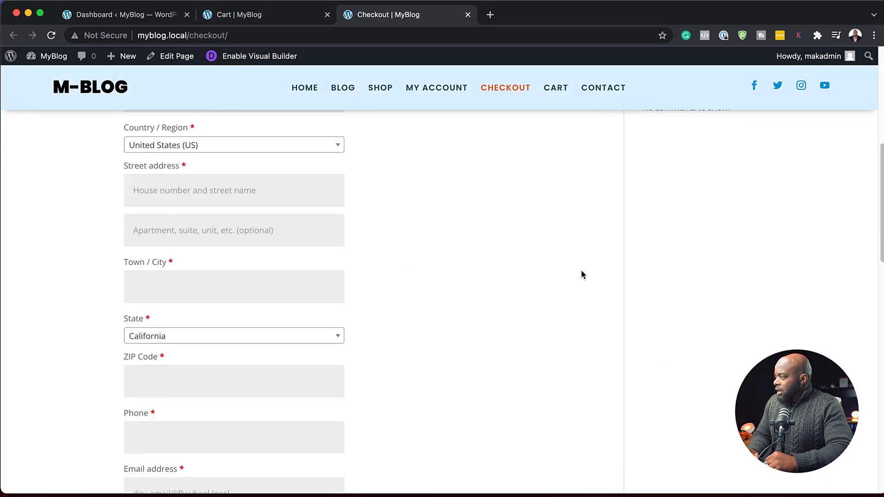
scroll(581, 270, "up", 8)
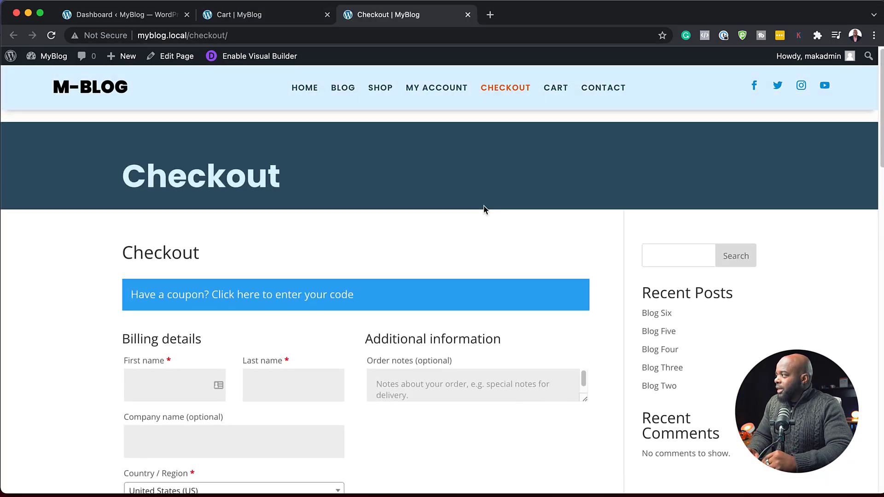
left_click(271, 62)
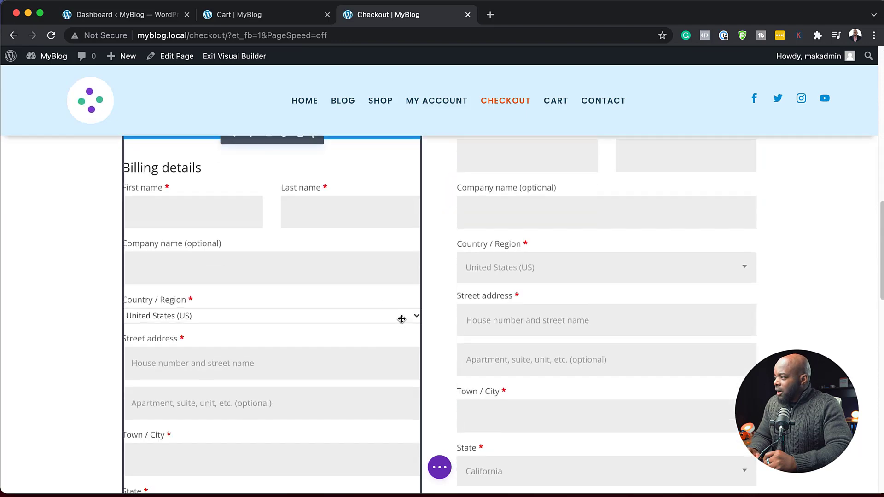
Set the title font of the checkout page's Woo Notice module to Poppins
scroll(402, 319, "down", 7)
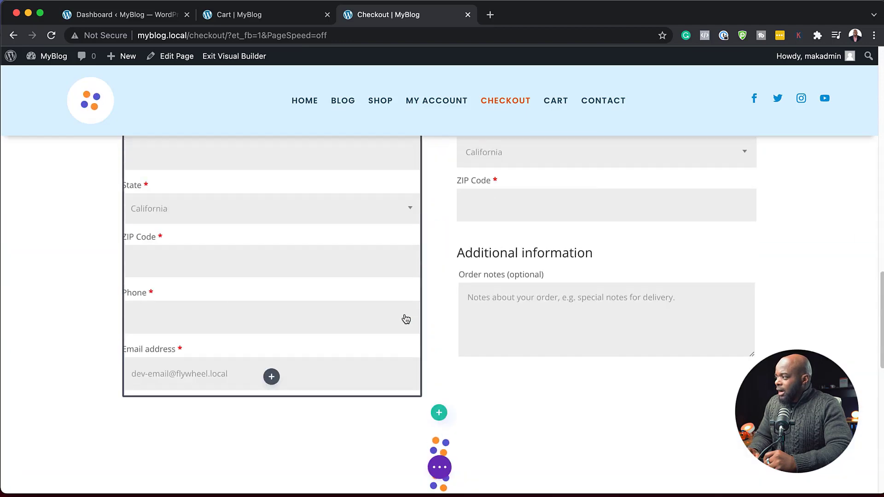
scroll(406, 318, "up", 12)
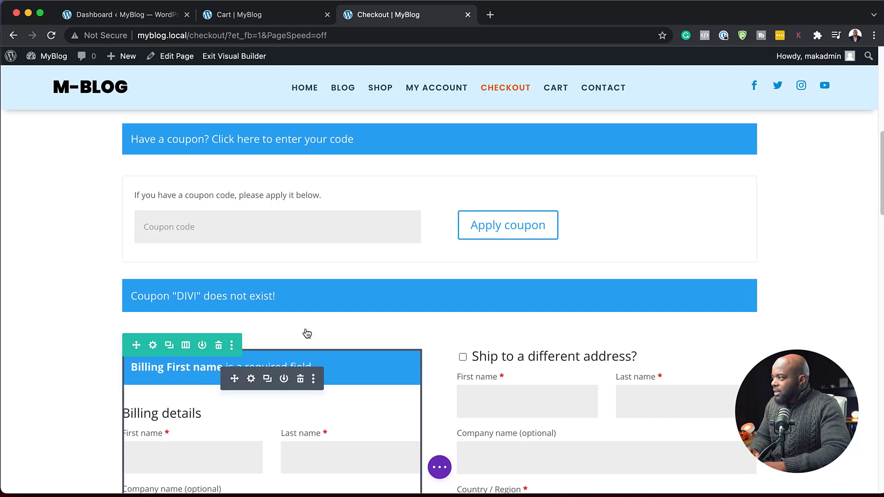
scroll(307, 333, "up", 7)
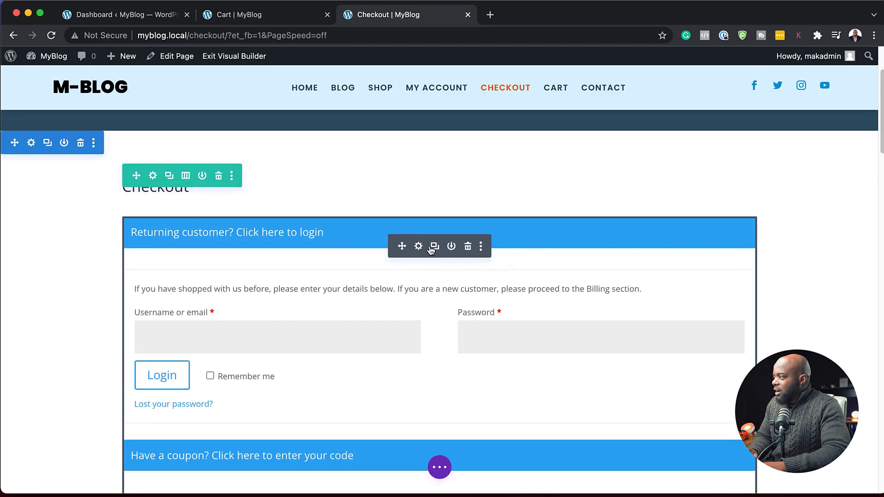
left_click(418, 246)
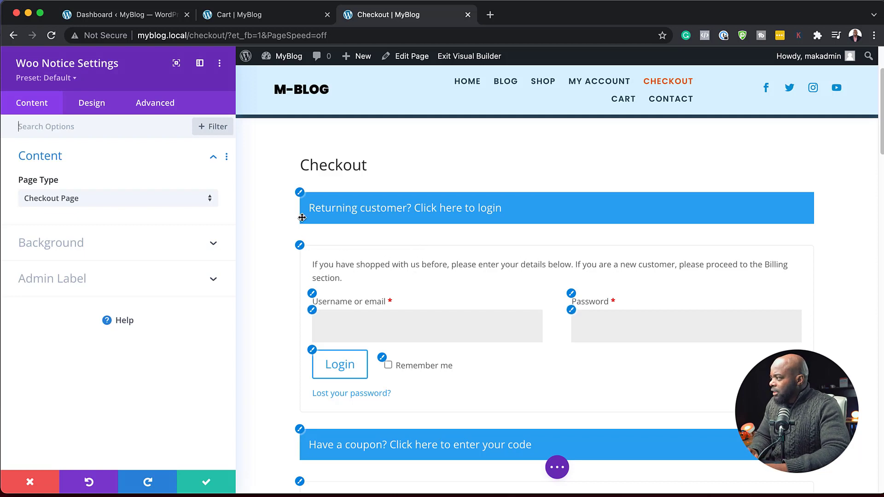
left_click(300, 192)
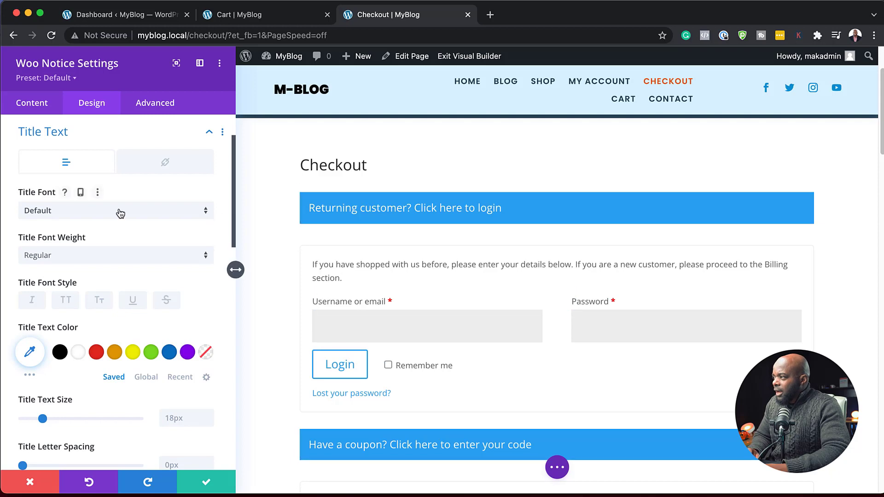
left_click(120, 213)
type("popp")
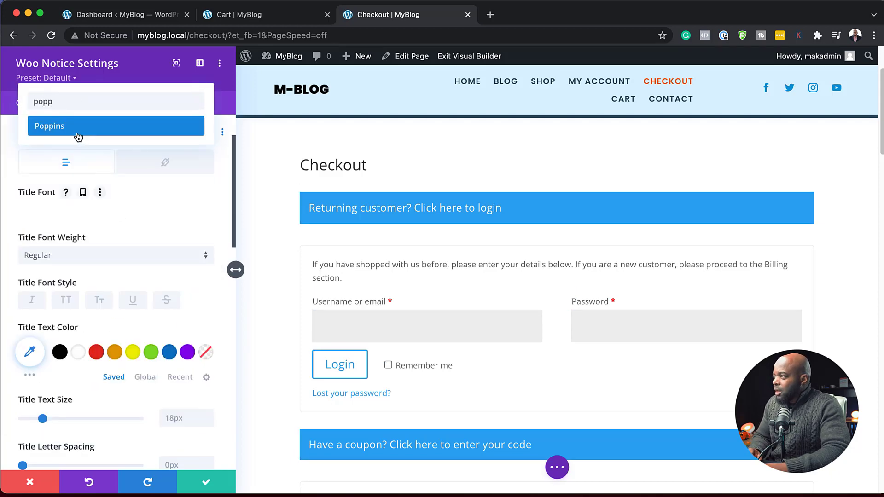
left_click(76, 128)
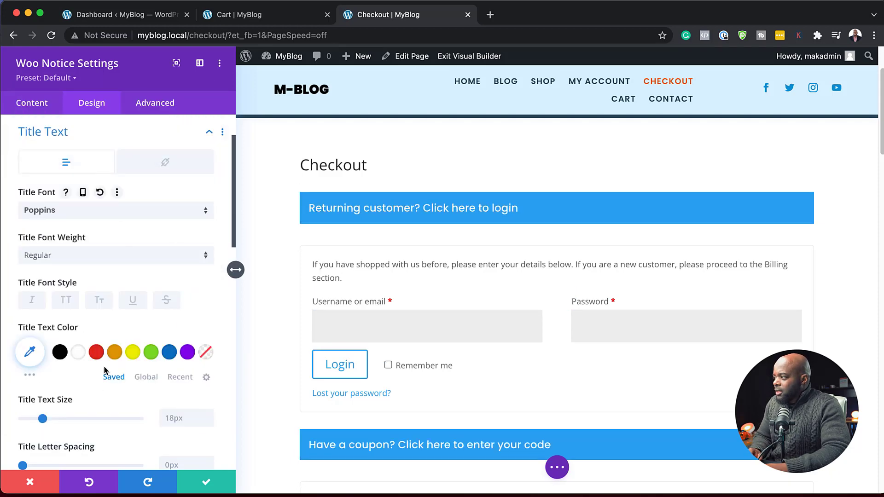
Round all four corners of the checkout page's Woo Notice module to 3px
scroll(124, 316, "down", 15)
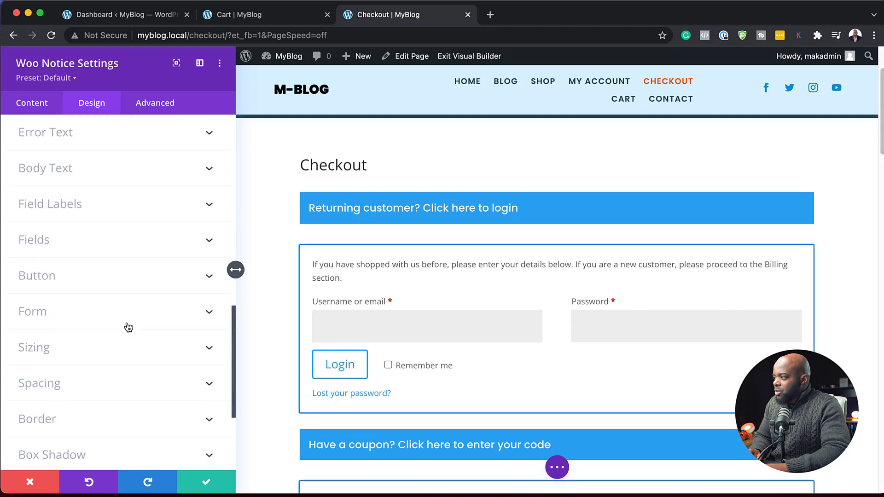
scroll(79, 319, "up", 2)
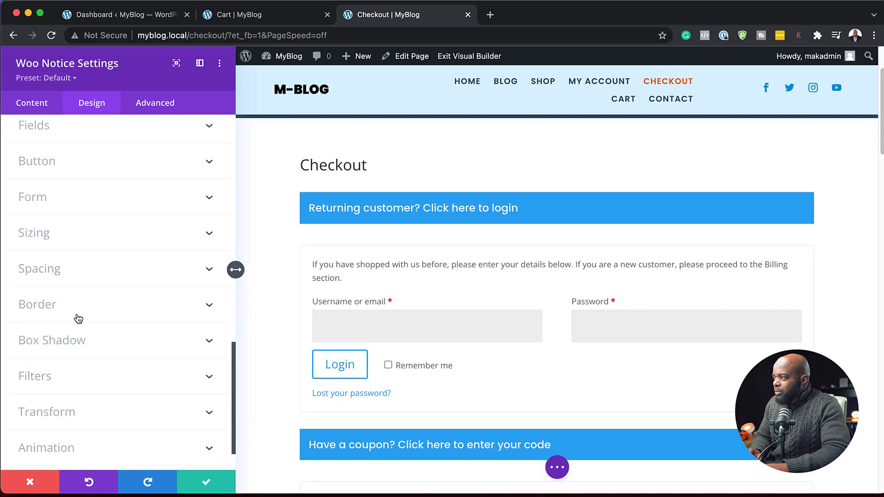
left_click(73, 309)
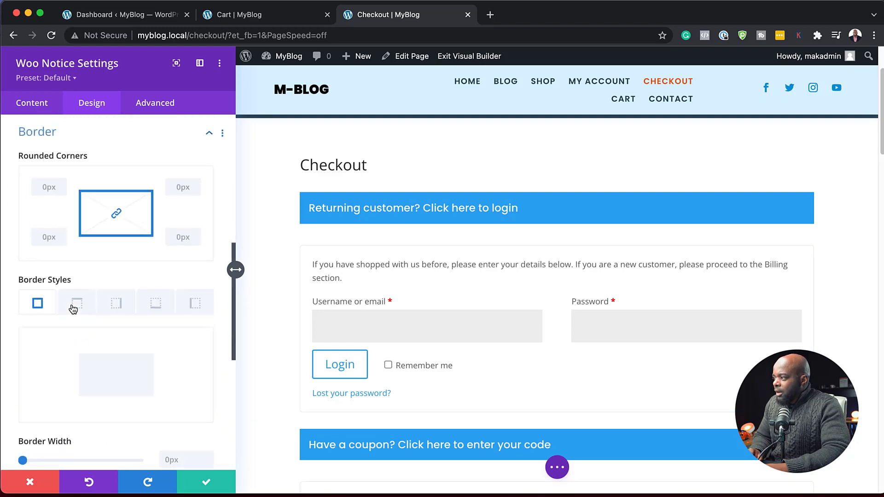
left_click(196, 184)
left_click(197, 184)
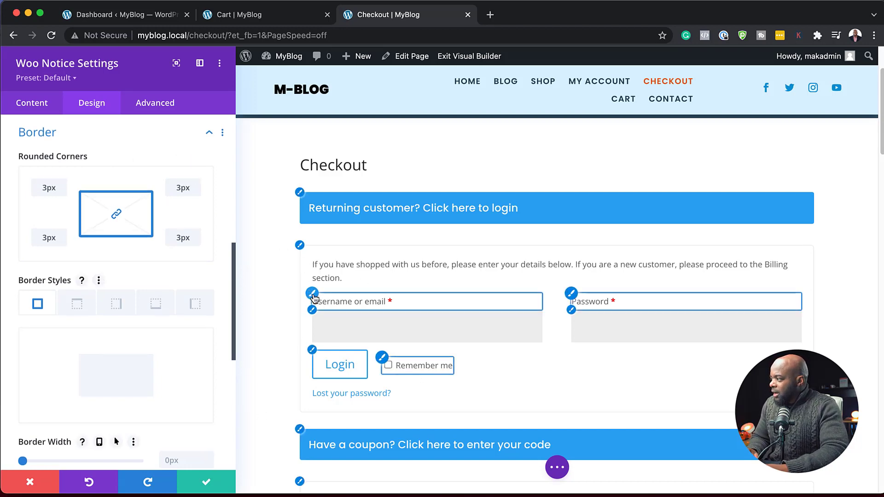
Set the field label font of the checkout page's Woo Notice login form to Poppins
left_click(313, 300)
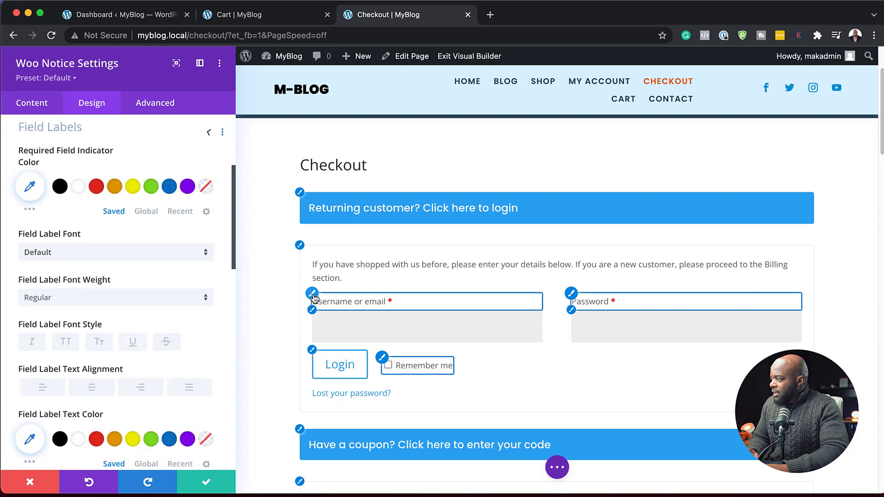
left_click(70, 262)
type("p")
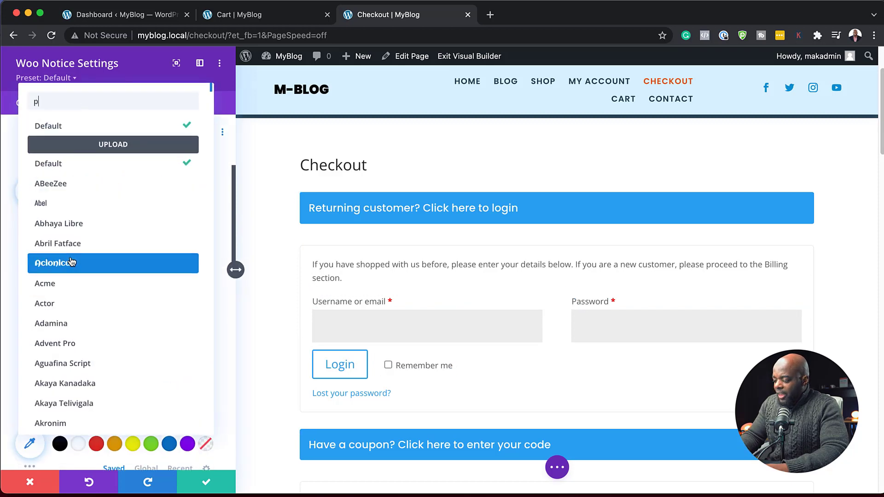
type("opp")
left_click(80, 125)
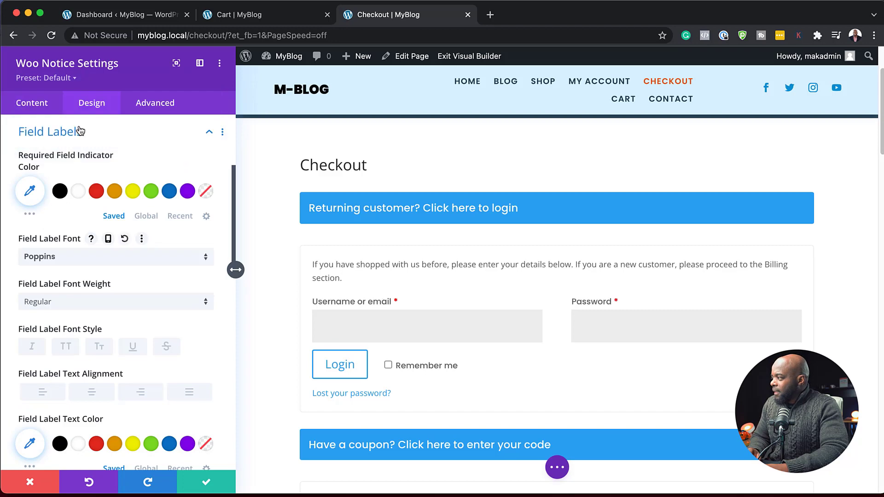
Give the Woo Notice module's login form a dark green background color, #003d35
left_click(300, 246)
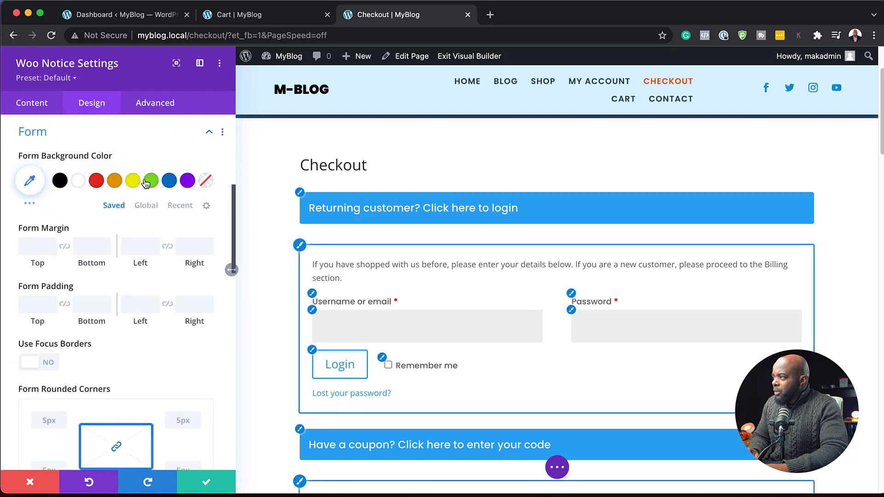
left_click(97, 182)
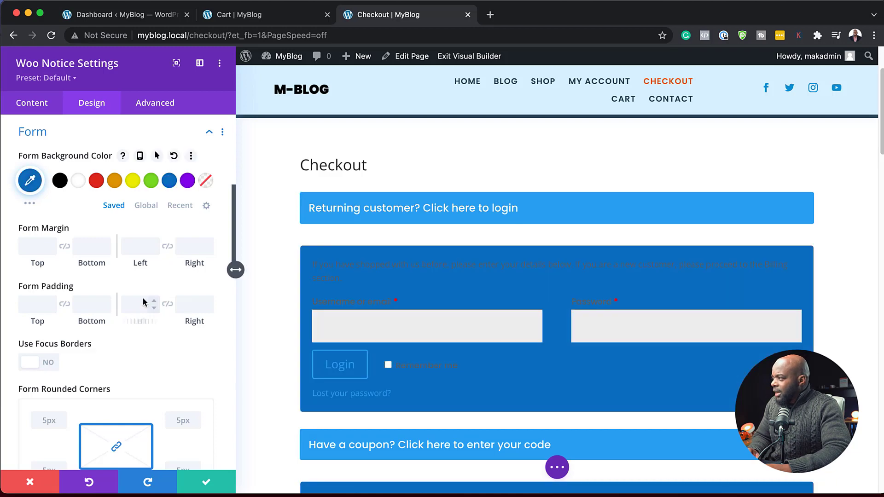
left_click(31, 182)
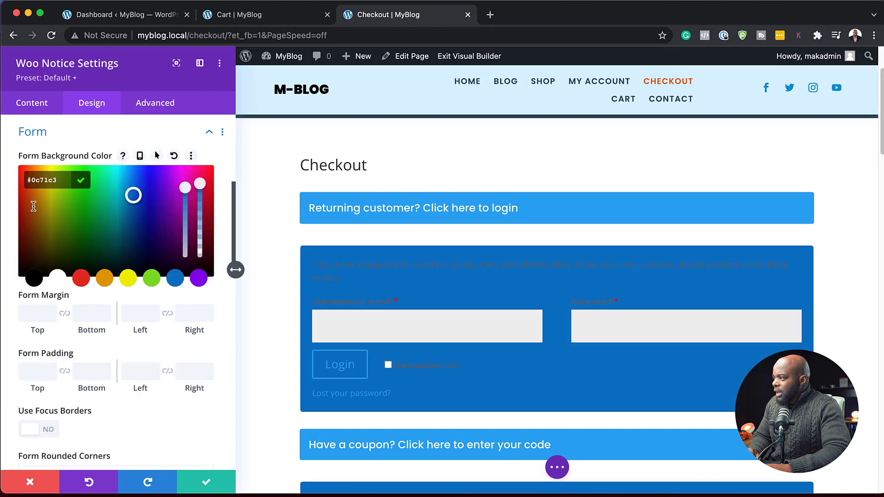
left_click_drag(133, 197, 115, 253)
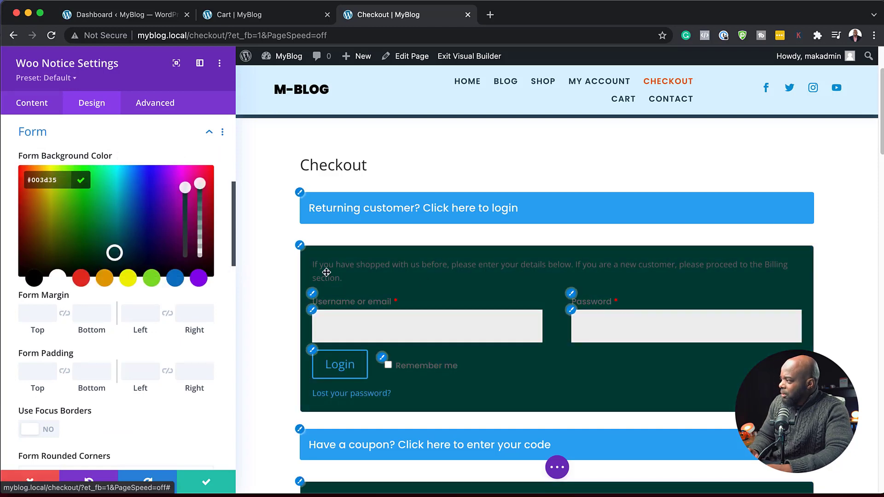
Set both the required field indicator color and the field label text color to white (#ffffff)
scroll(80, 251, "down", 5)
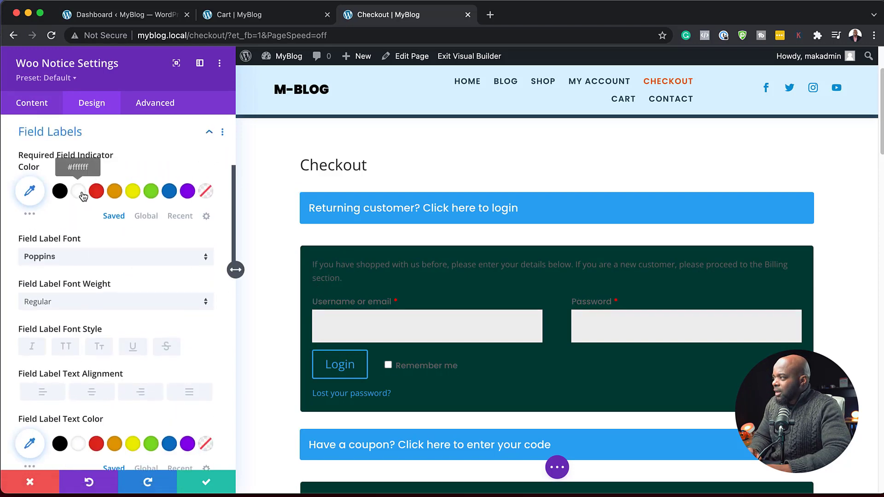
left_click(78, 192)
scroll(78, 193, "down", 4)
left_click(78, 275)
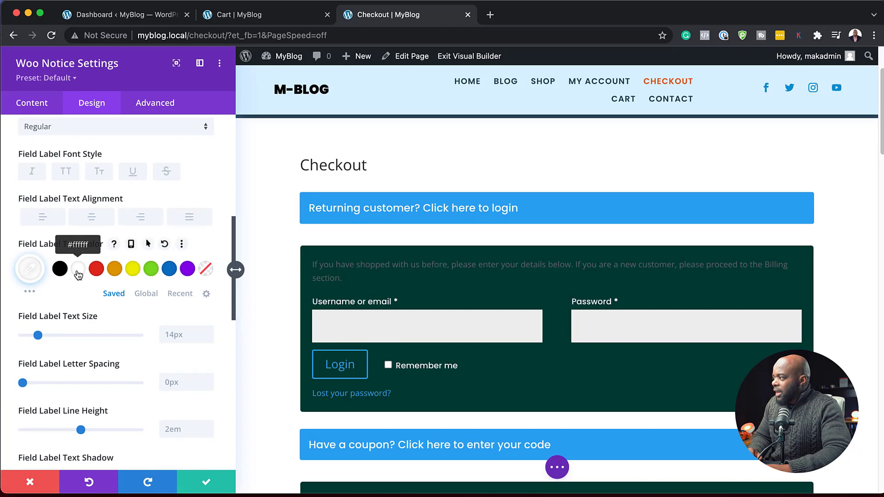
Set the title text color of the Woo Notice module to white (#ffffff)
scroll(172, 335, "down", 5)
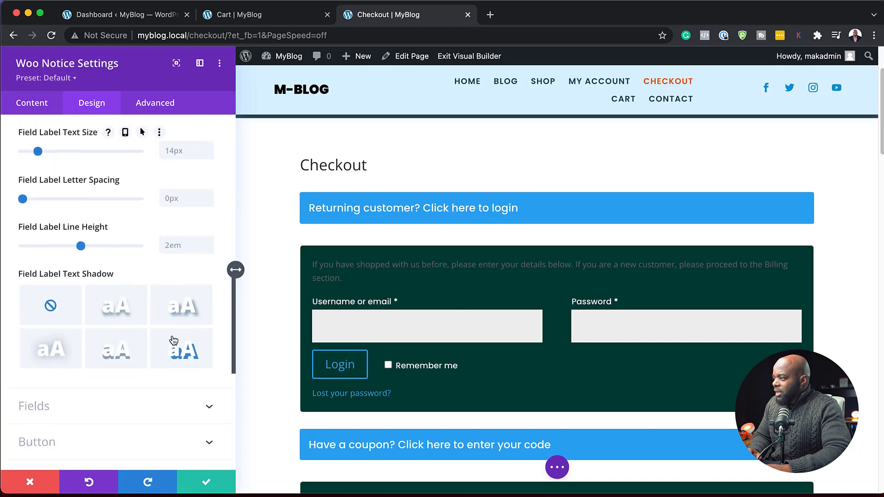
scroll(174, 340, "down", 5)
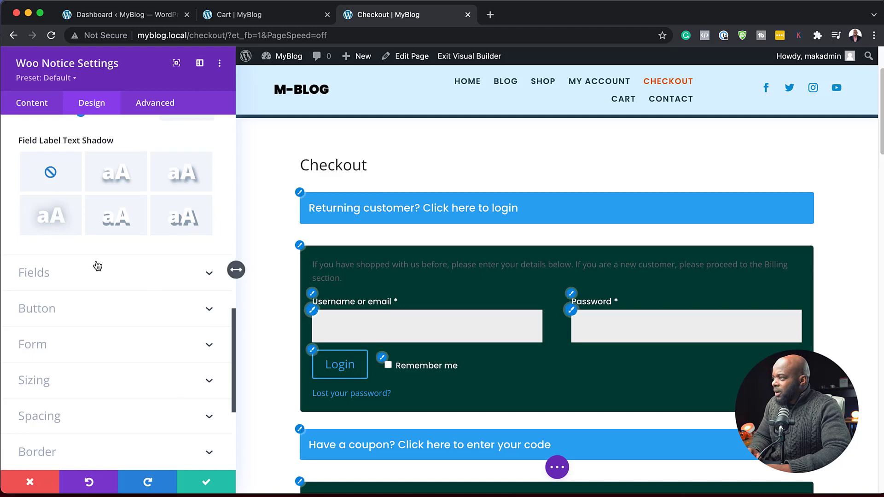
scroll(115, 271, "up", 5)
scroll(115, 244, "up", 8)
left_click(67, 164)
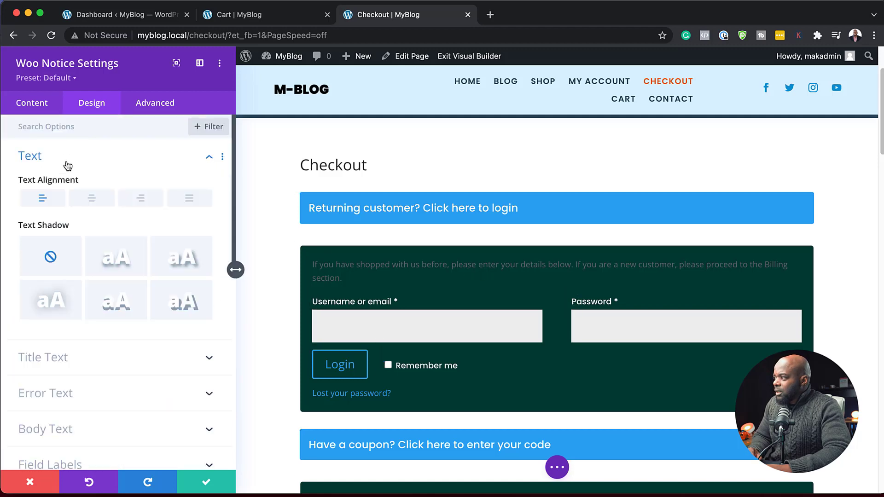
left_click(79, 358)
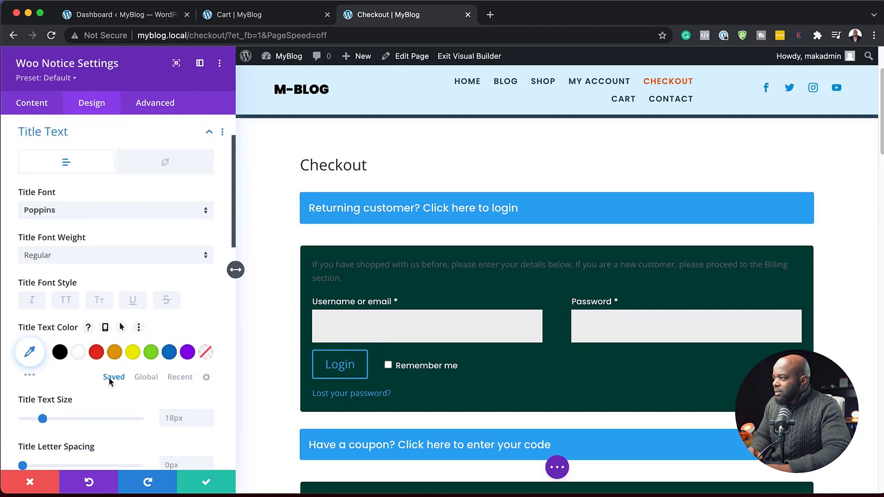
left_click(78, 353)
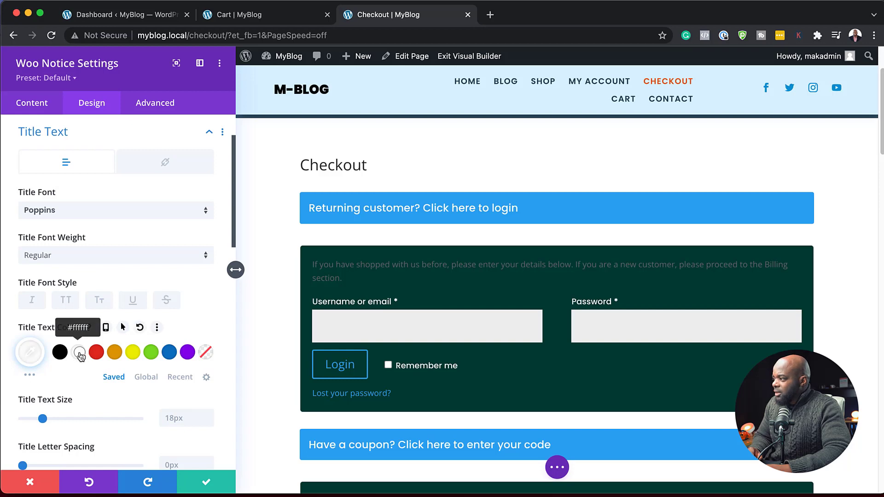
Set the body font of the Woo Notice module to Poppins
scroll(97, 373, "down", 10)
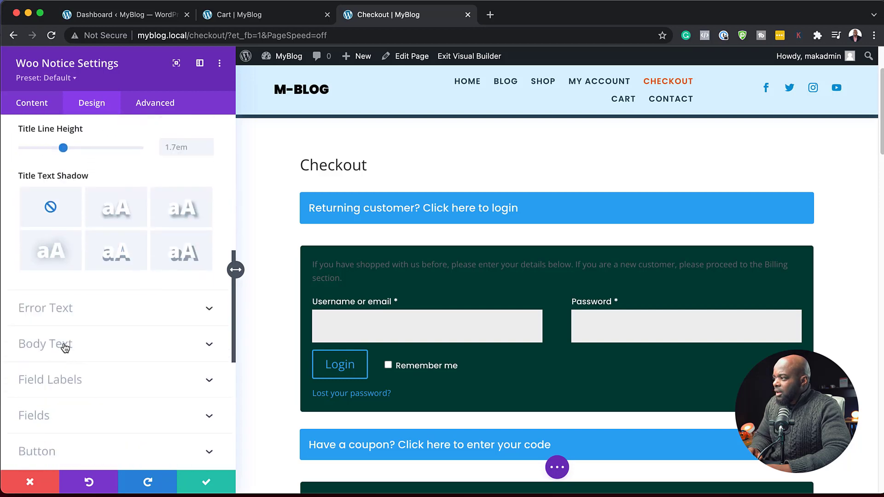
left_click(63, 350)
left_click(63, 211)
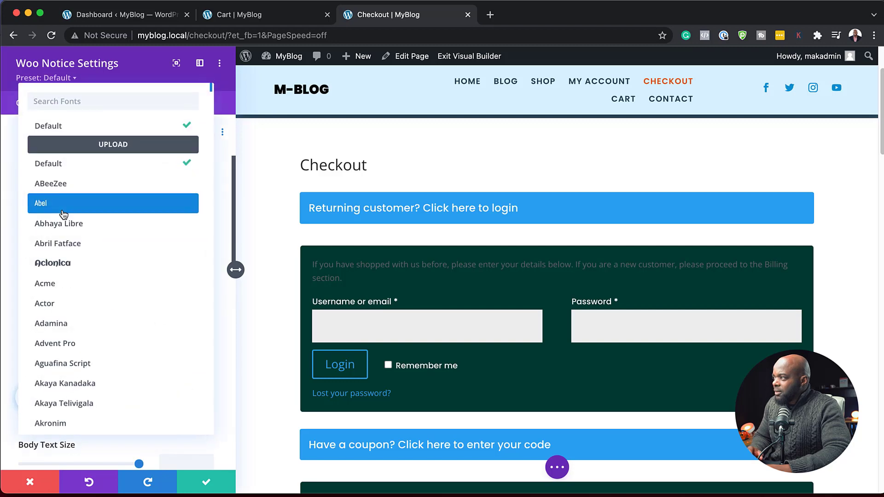
left_click(76, 95)
type("popp")
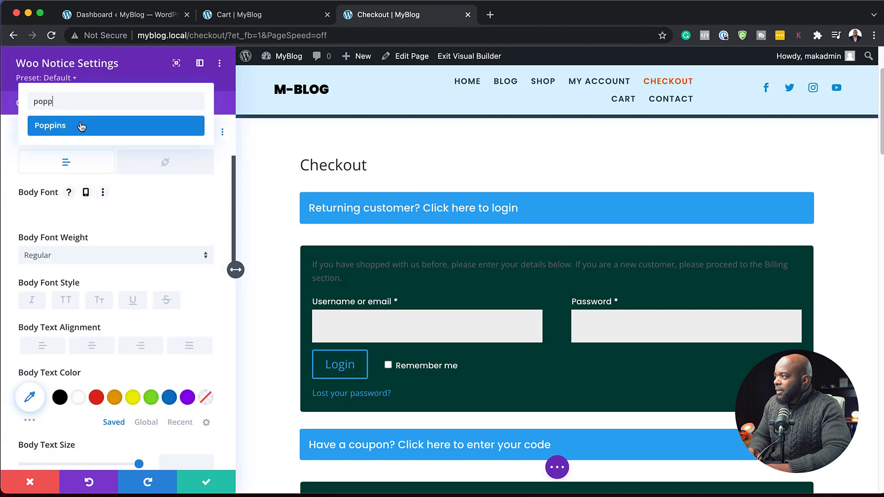
left_click(81, 127)
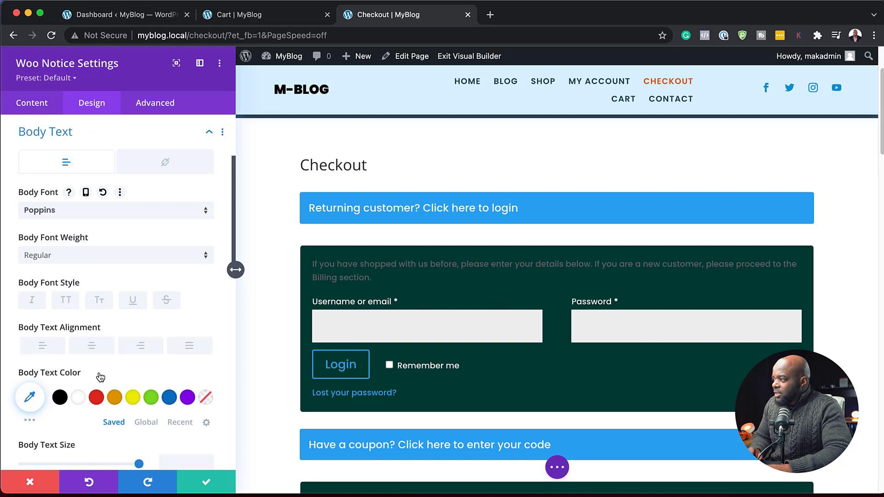
Color the login form's body text light grey, #b2b2b2
left_click(79, 399)
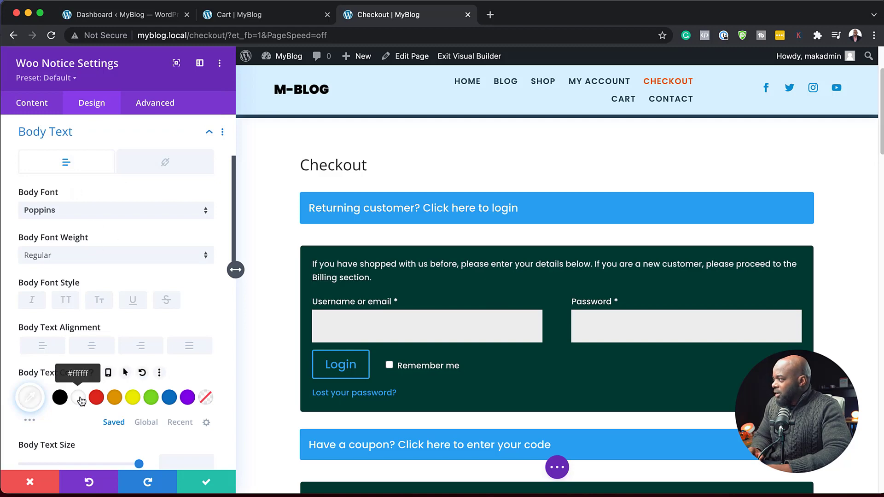
left_click(30, 398)
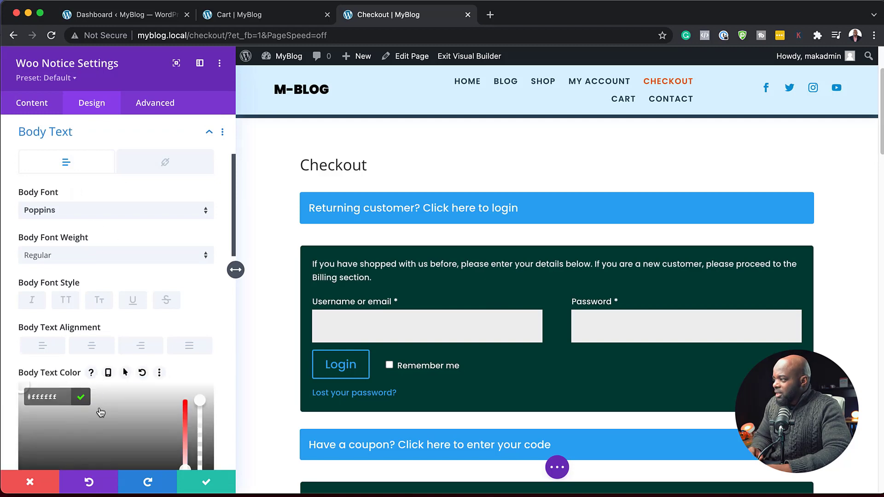
left_click_drag(37, 430, 22, 418)
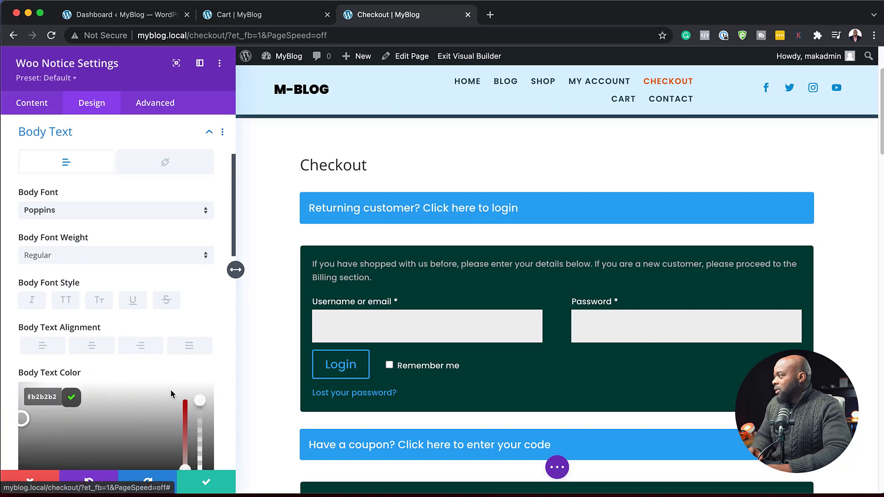
Set the required field indicator color of the login form's labels to grey, #878787
scroll(115, 277, "down", 10)
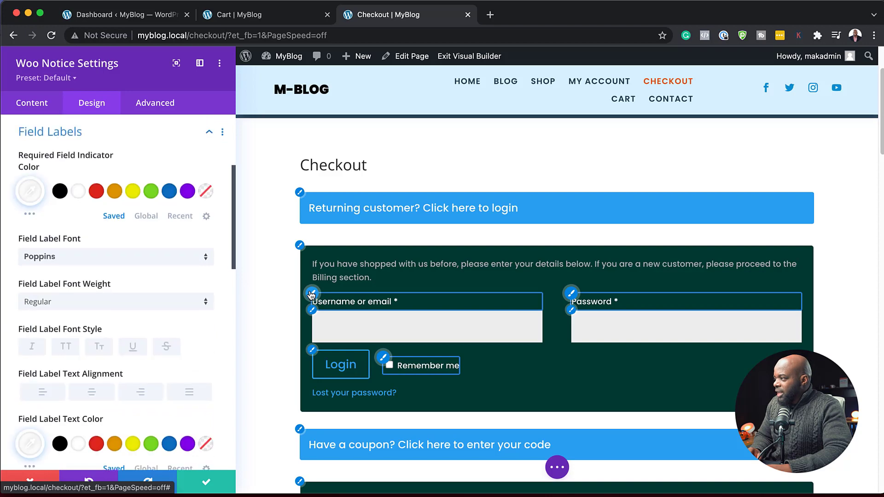
left_click(29, 191)
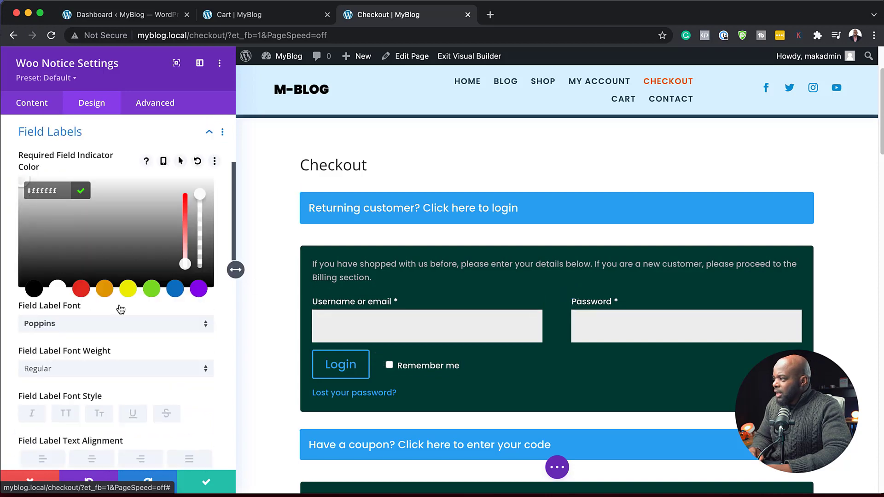
left_click(48, 232)
left_click_drag(47, 232, 29, 232)
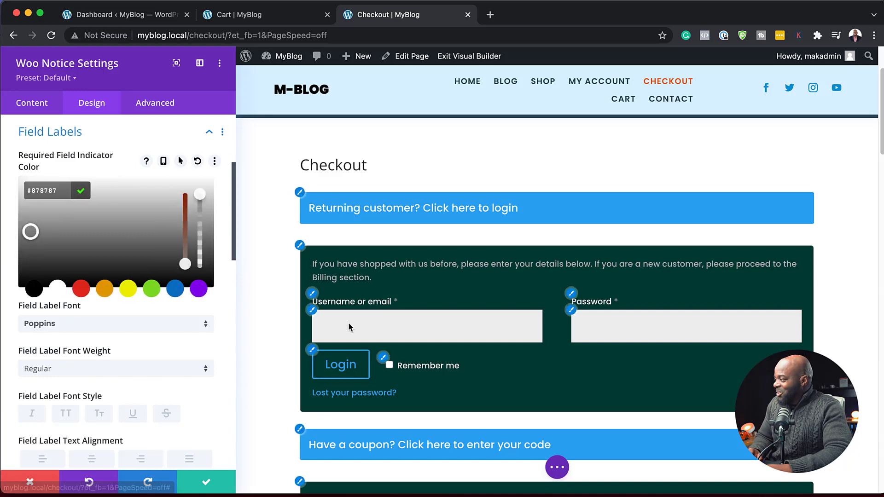
Round all four corners of the login form's input fields to 3px
left_click(314, 312)
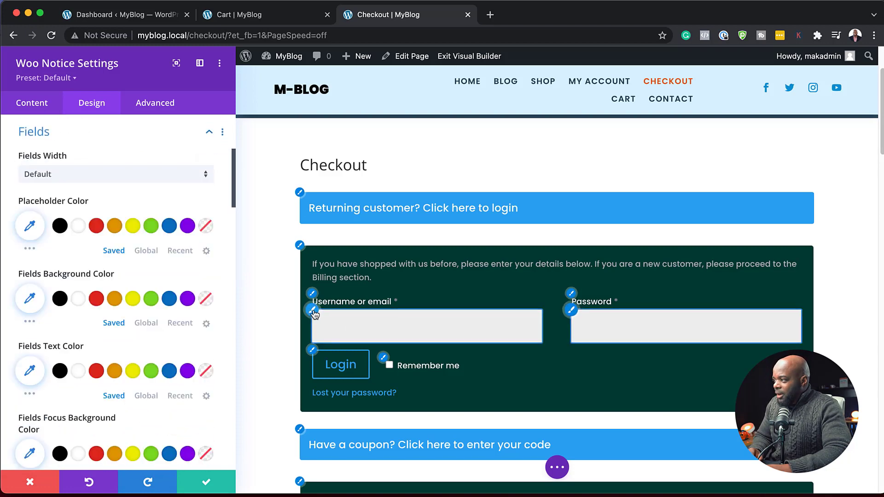
scroll(123, 368, "down", 7)
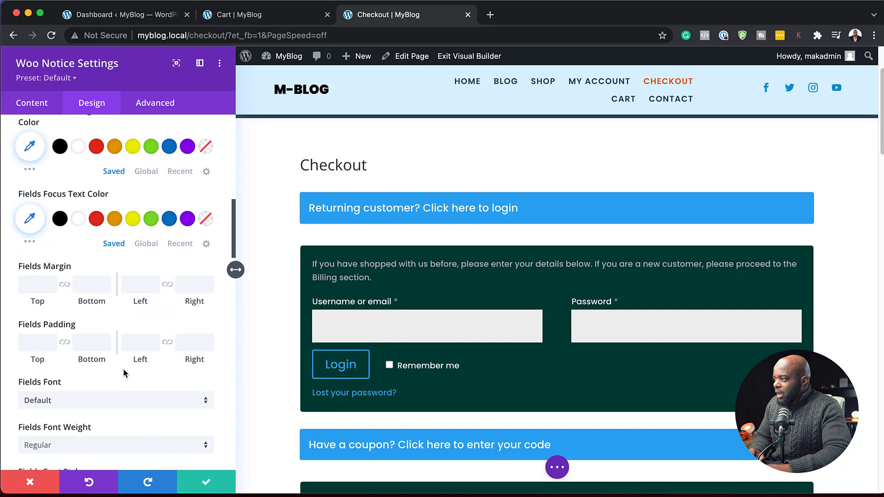
scroll(123, 369, "down", 5)
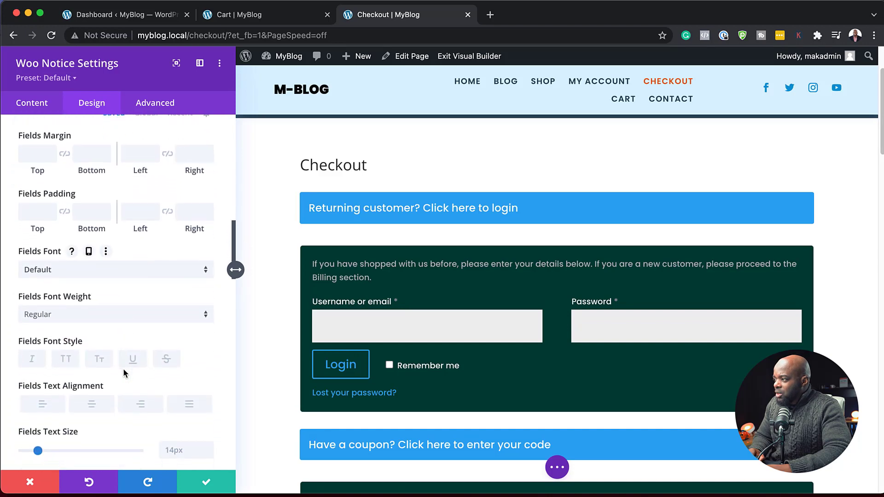
scroll(123, 369, "down", 6)
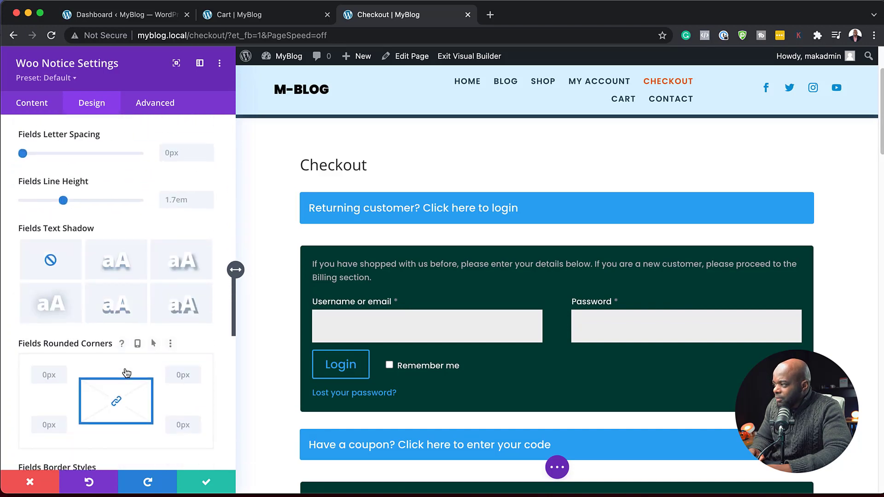
scroll(138, 350, "down", 1)
left_click(196, 279)
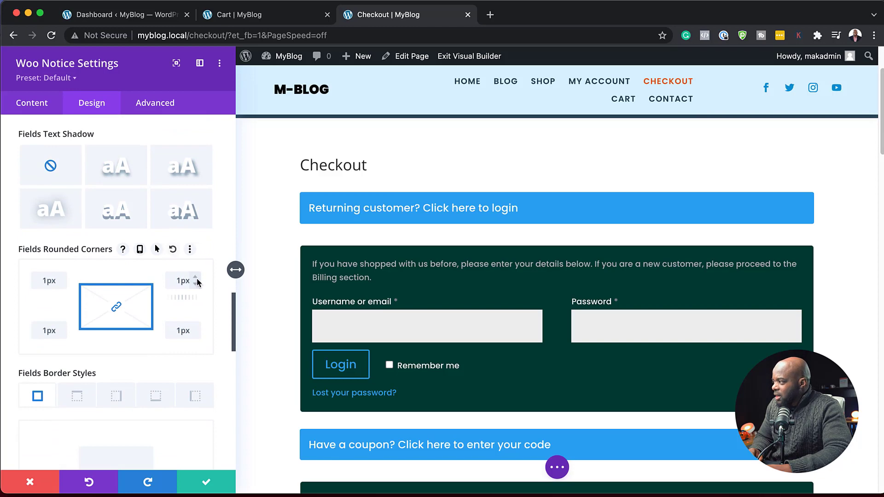
left_click(197, 279)
left_click(196, 278)
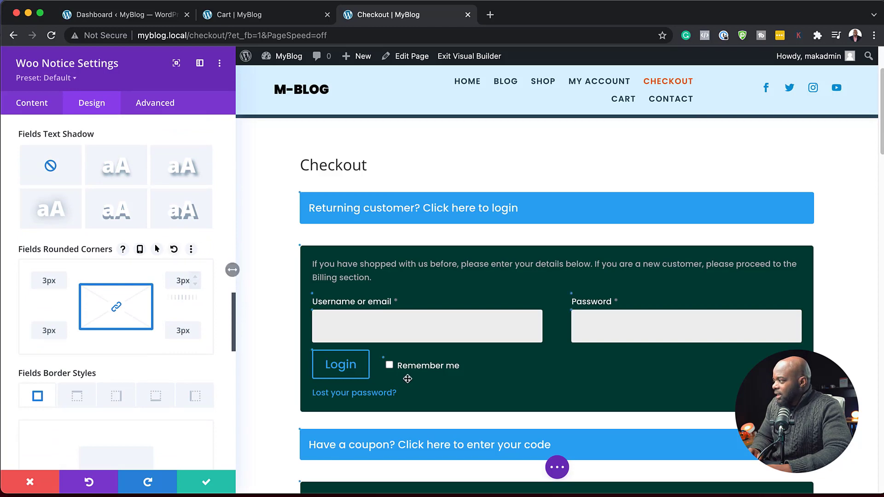
Enable custom styles for the Login button and give it white (#ffffff) text on an orange #e09900 background
left_click(313, 352)
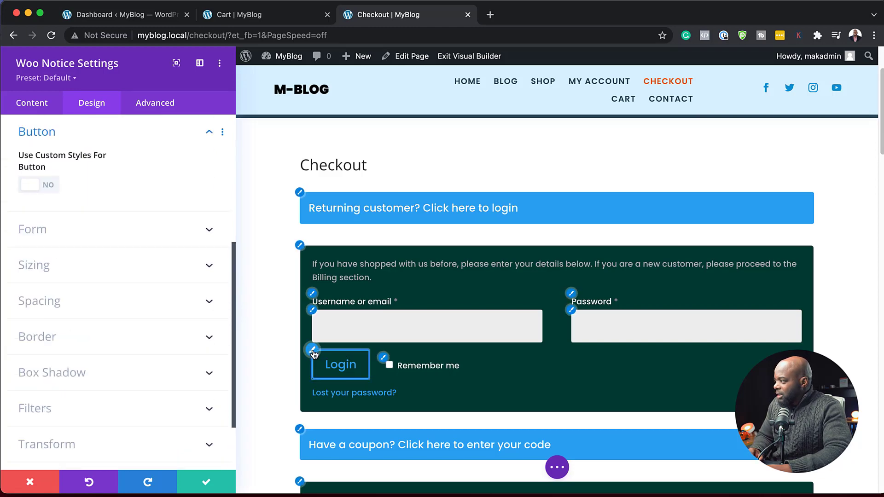
left_click(50, 189)
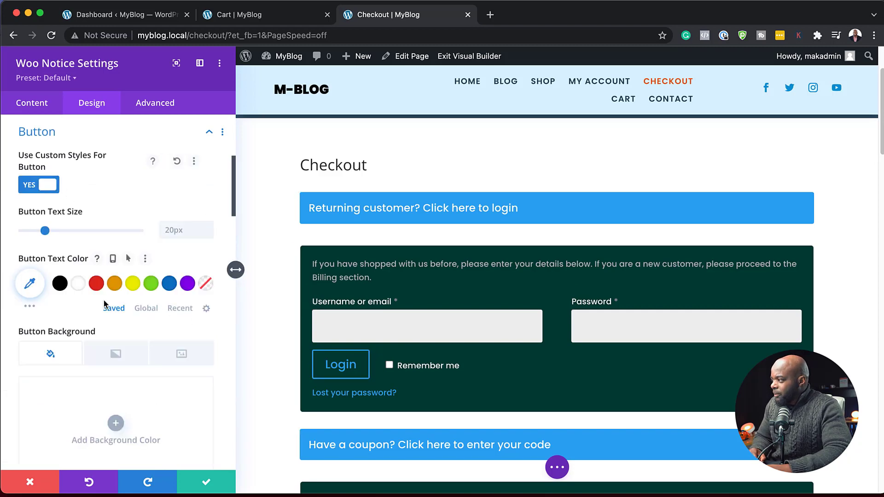
left_click(79, 285)
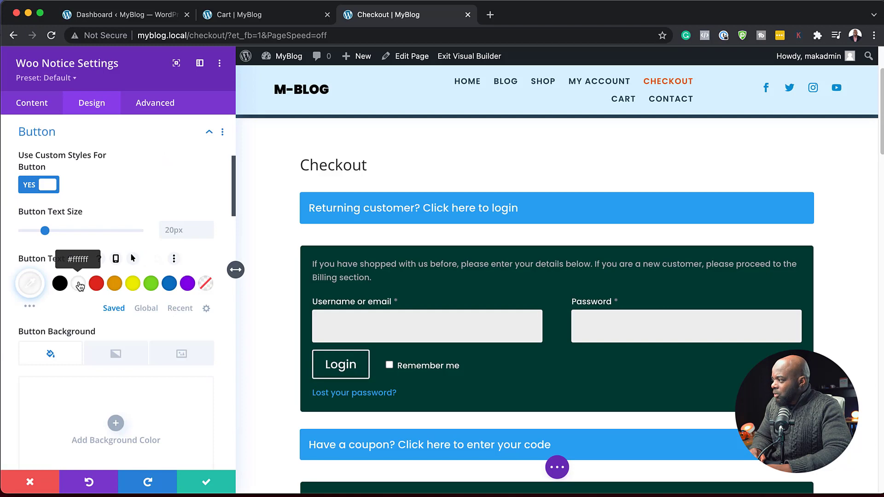
scroll(133, 350, "down", 3)
scroll(134, 352, "down", 8)
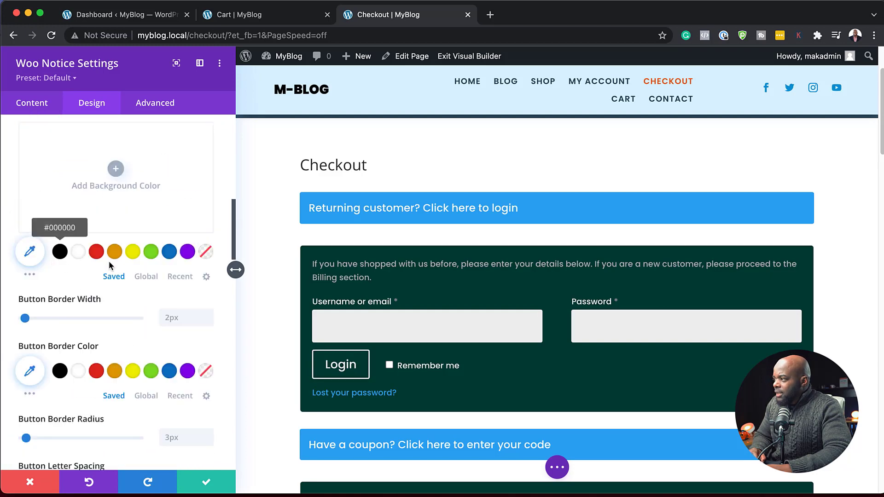
left_click(116, 254)
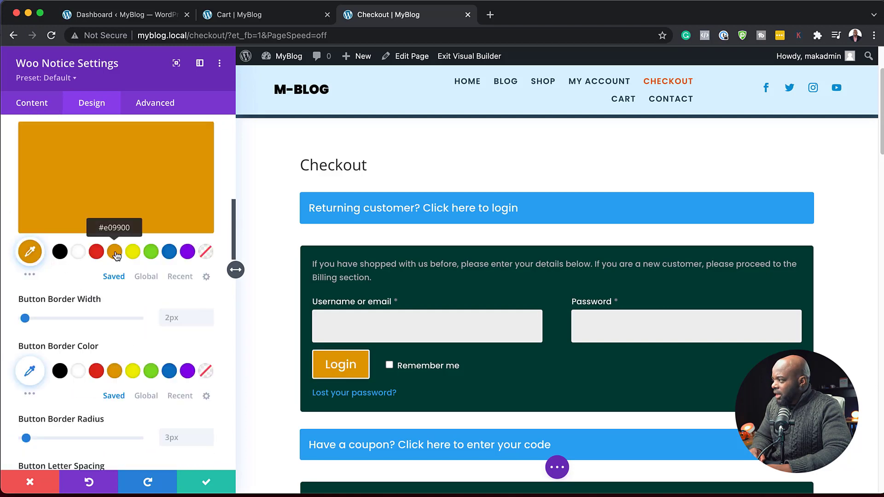
Set the Login button's border color to orange #e09900 and save the Woo Notice settings
left_click(115, 374)
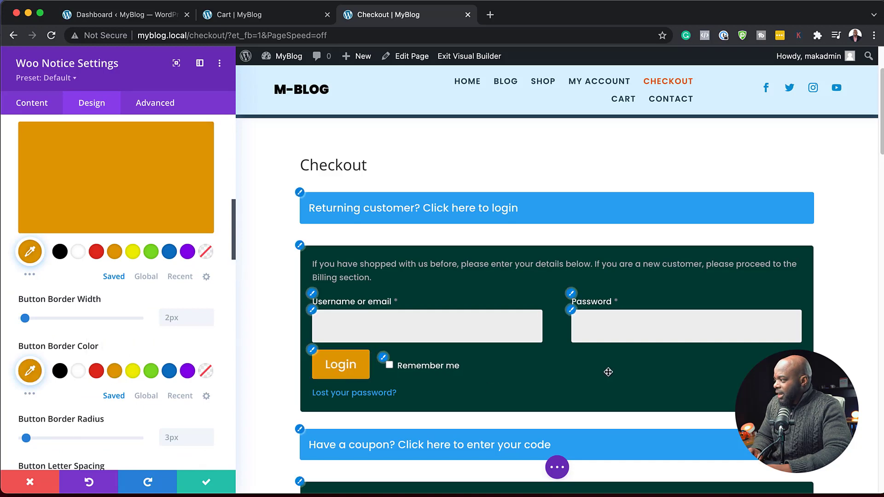
left_click(208, 483)
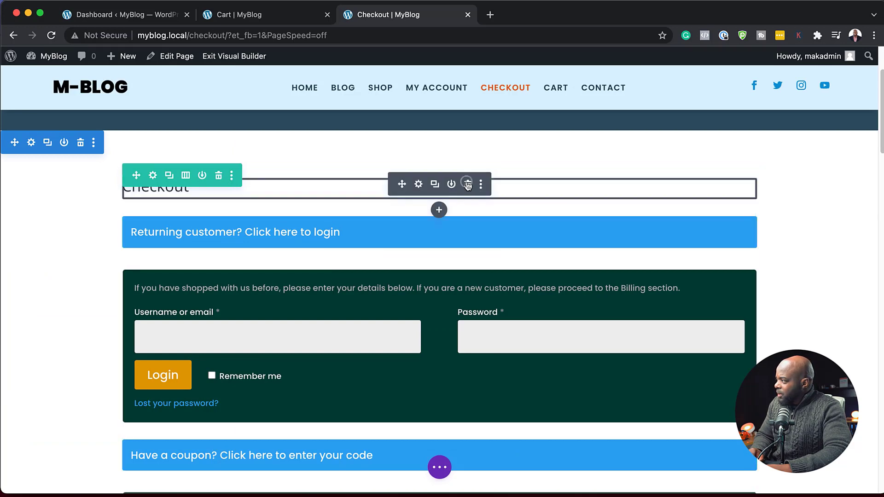
Delete the Checkout title module above the returning customer notice and look over the styled login and coupon forms
left_click(467, 184)
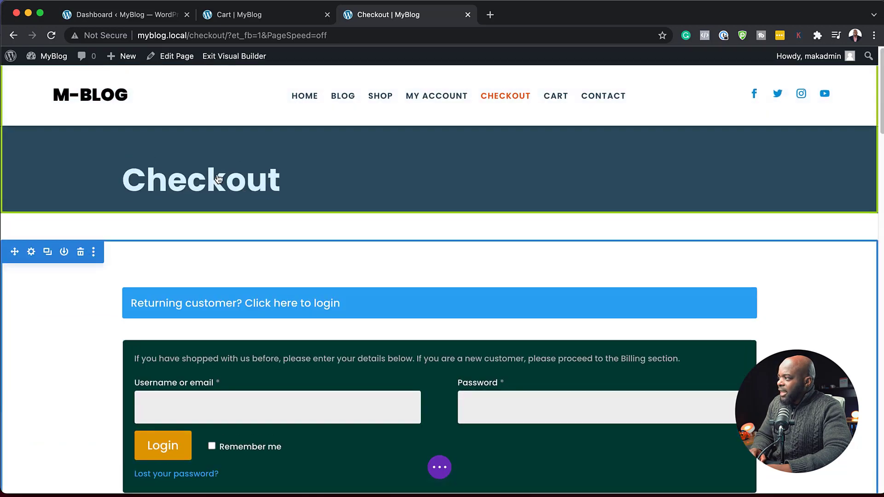
scroll(95, 354, "down", 5)
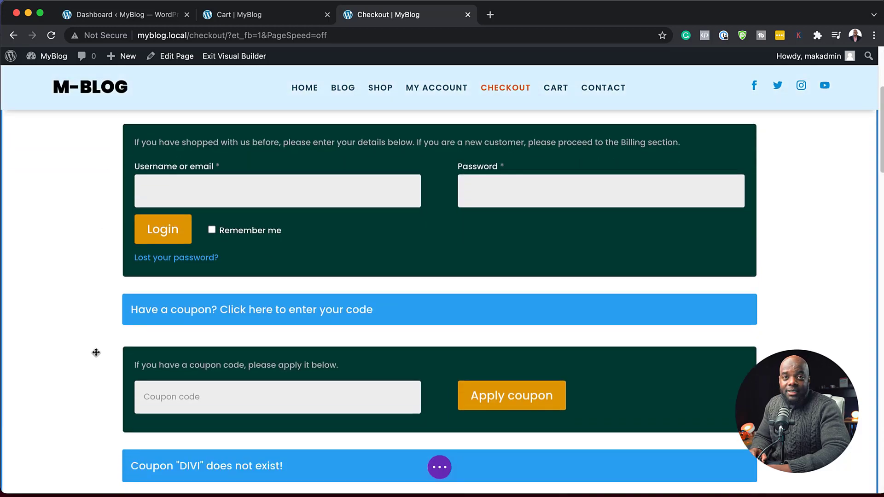
scroll(96, 353, "down", 1)
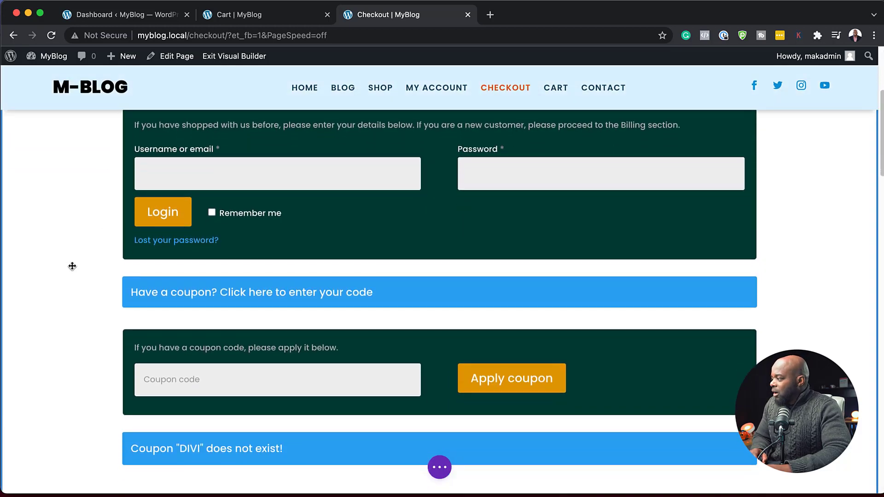
scroll(93, 277, "down", 1)
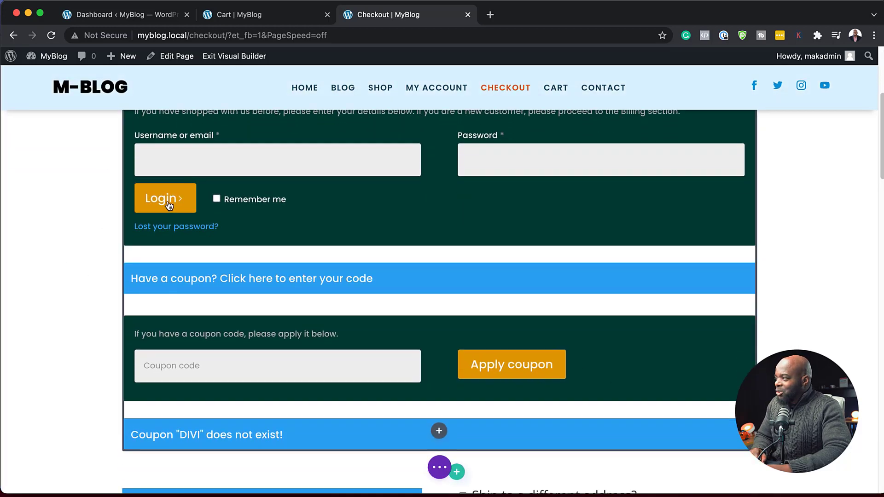
Give the Woo Checkout Billing module a light grey #dddddd background
scroll(103, 293, "down", 8)
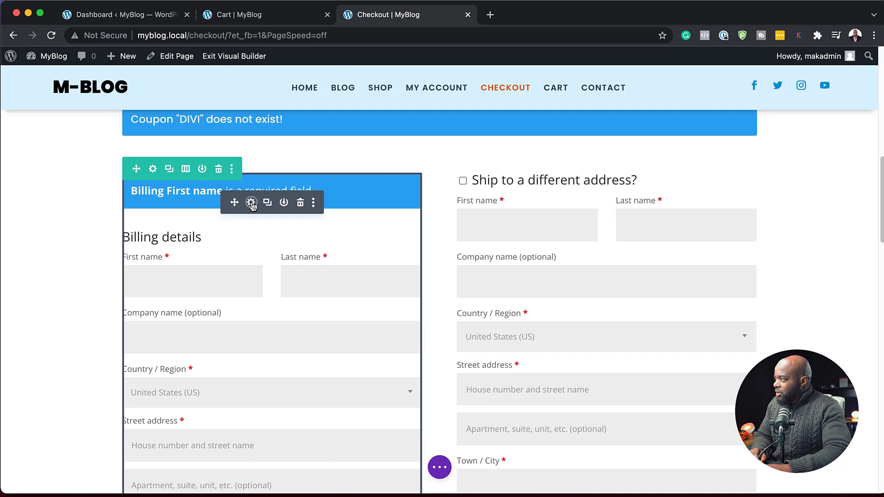
left_click(251, 203)
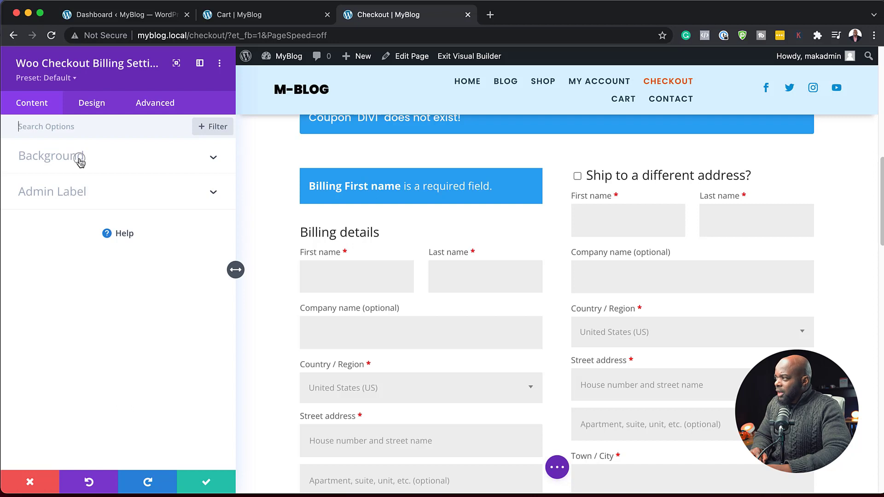
left_click(80, 160)
left_click(60, 355)
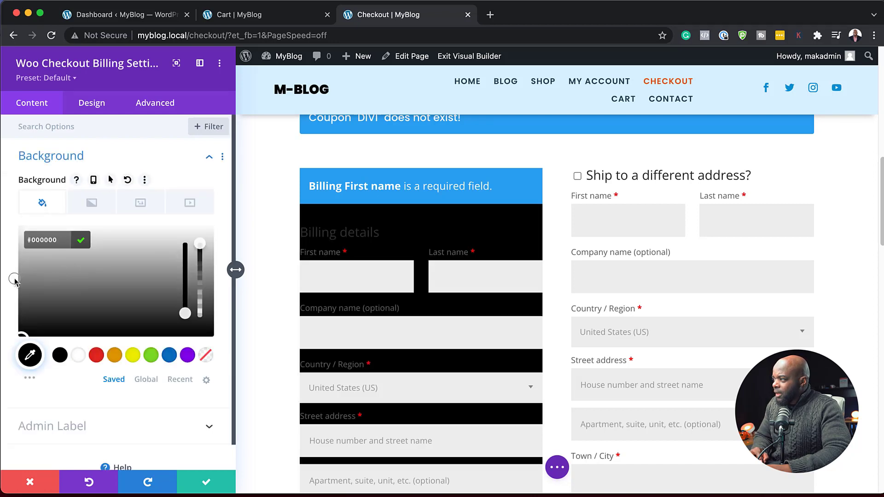
left_click_drag(14, 280, 14, 241)
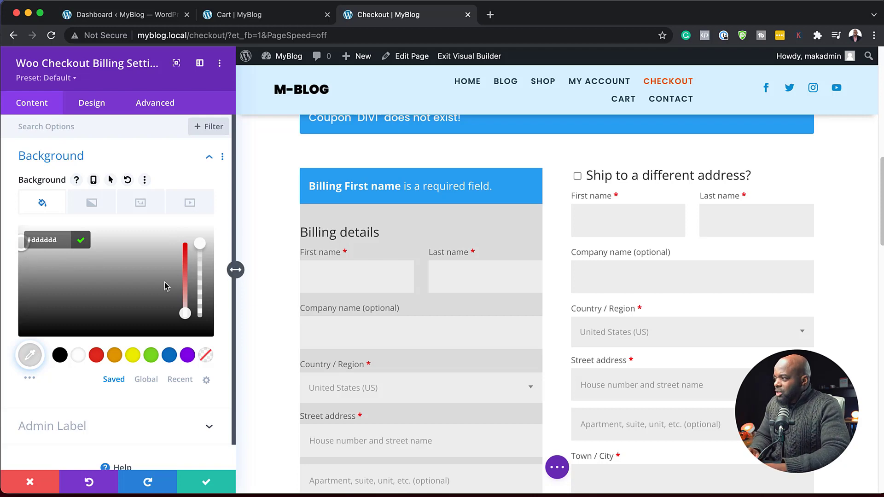
Set the billing module's padding to 3% on all four sides, linking top with bottom and left with right
left_click(92, 106)
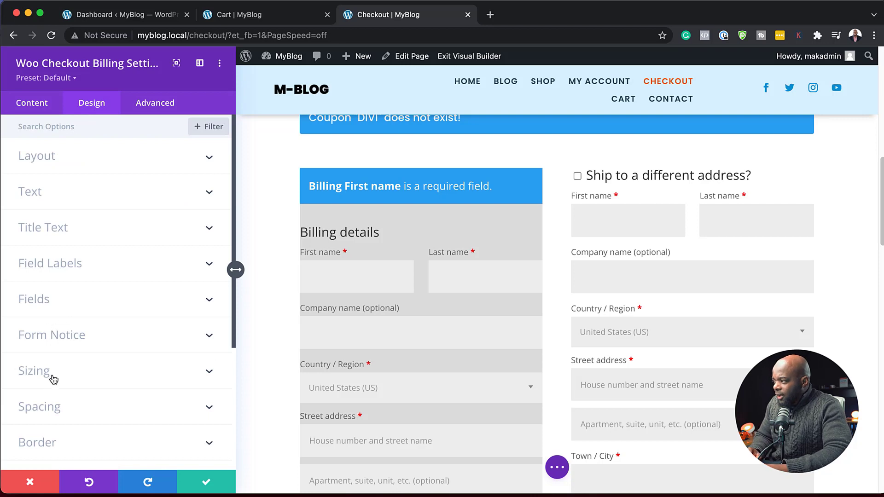
left_click(46, 408)
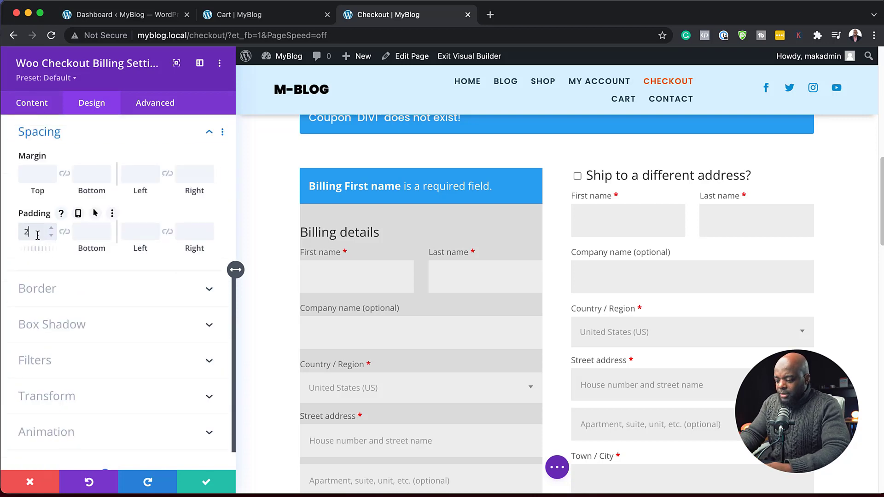
left_click(64, 232)
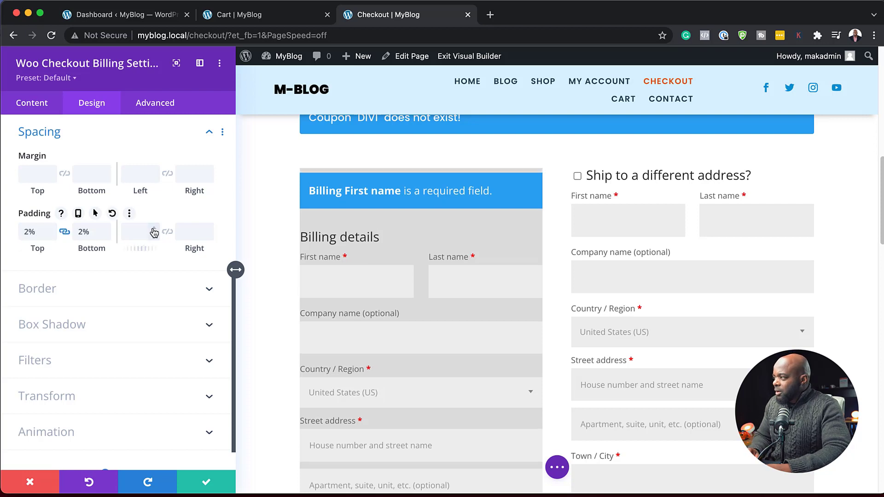
left_click(107, 228)
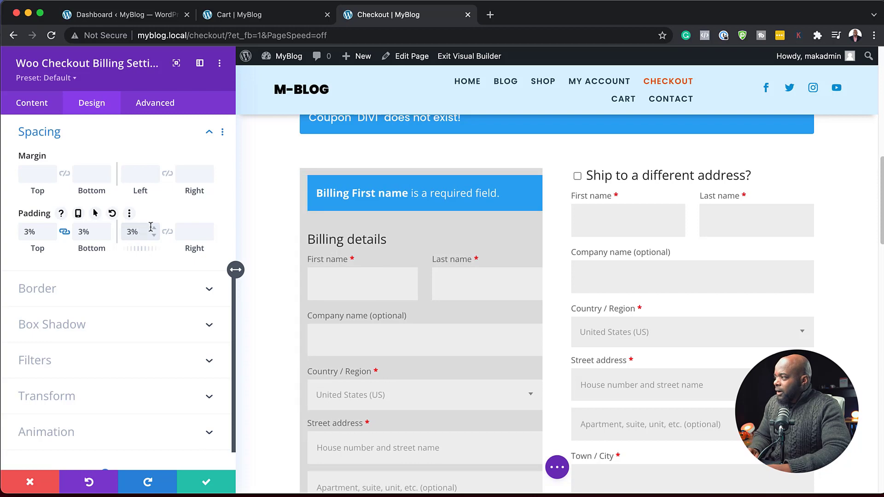
left_click(168, 234)
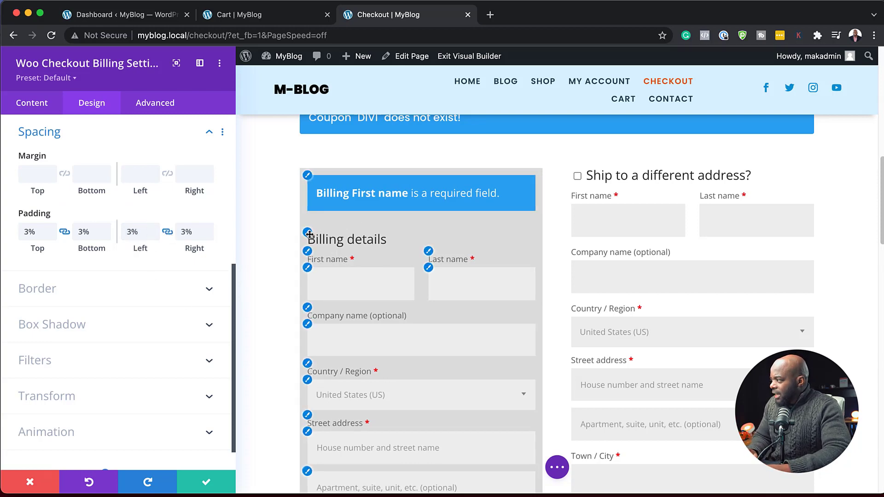
Change the font of the Billing details title to Poppins
left_click(310, 234)
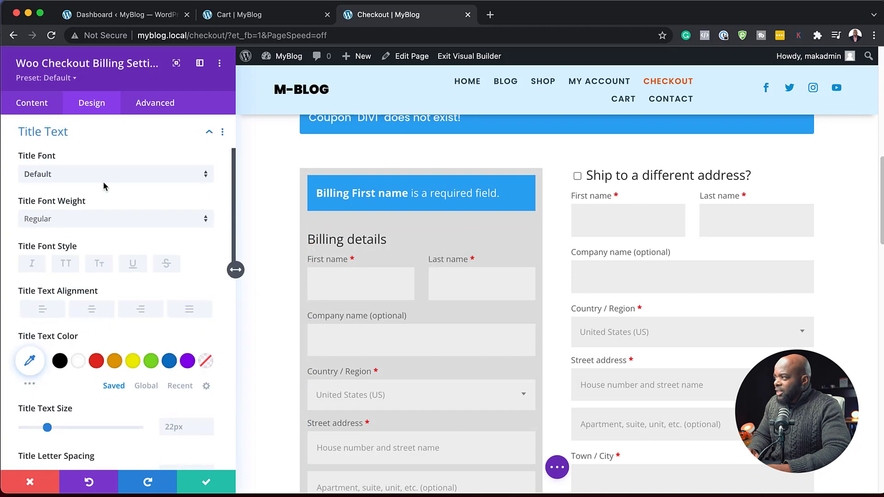
left_click(103, 179)
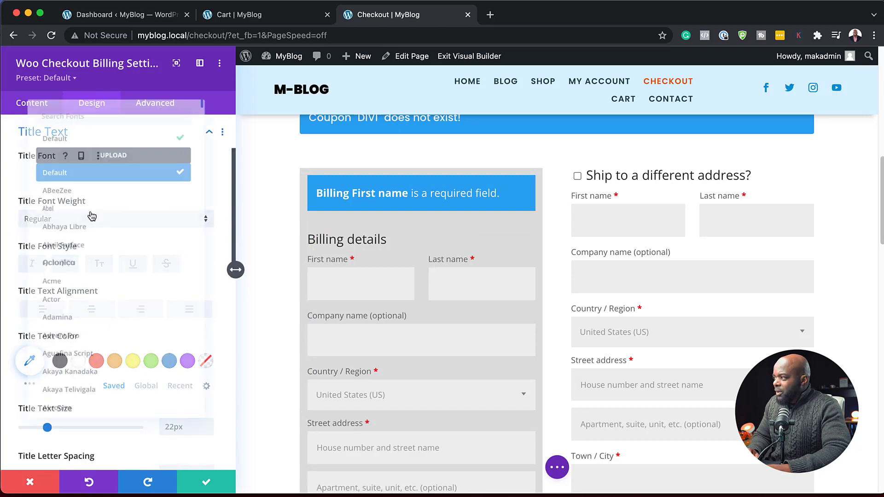
left_click(90, 111)
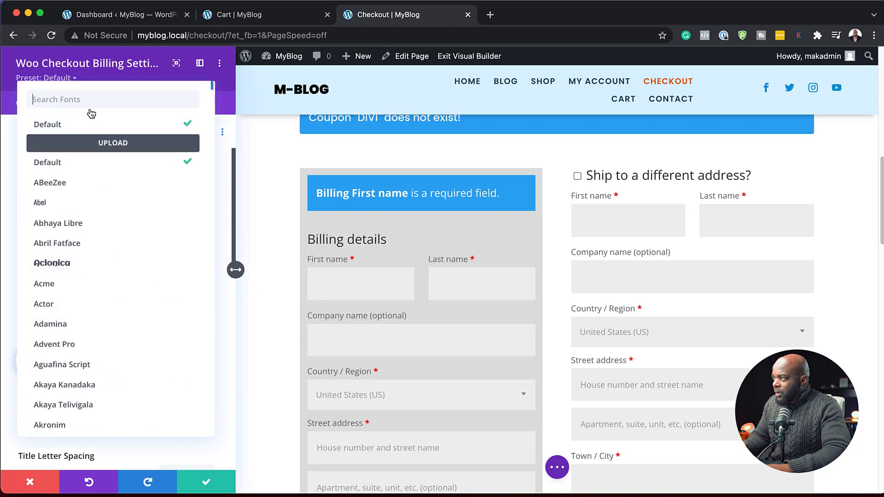
type("popp")
left_click(59, 129)
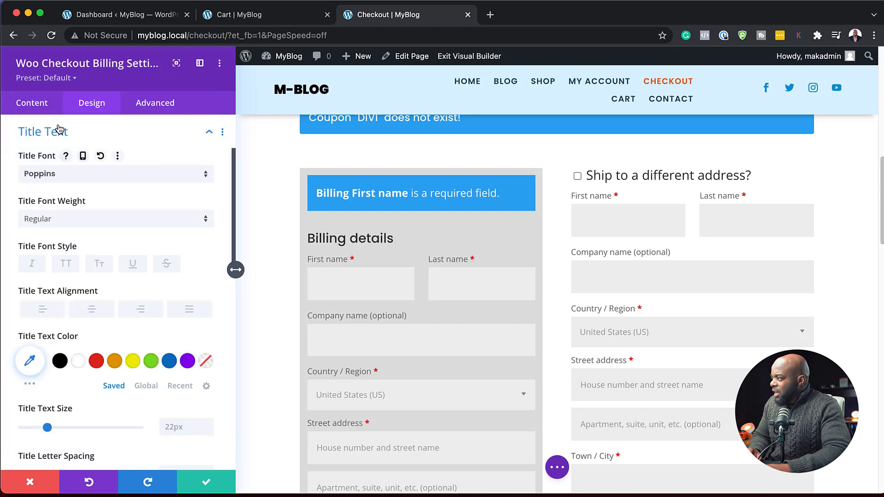
Change the billing form's field label font to Poppins
left_click(308, 251)
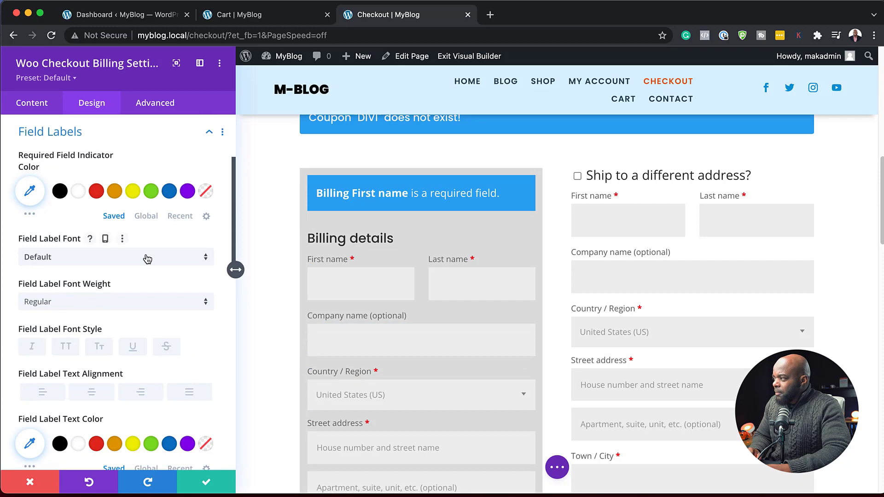
left_click(147, 257)
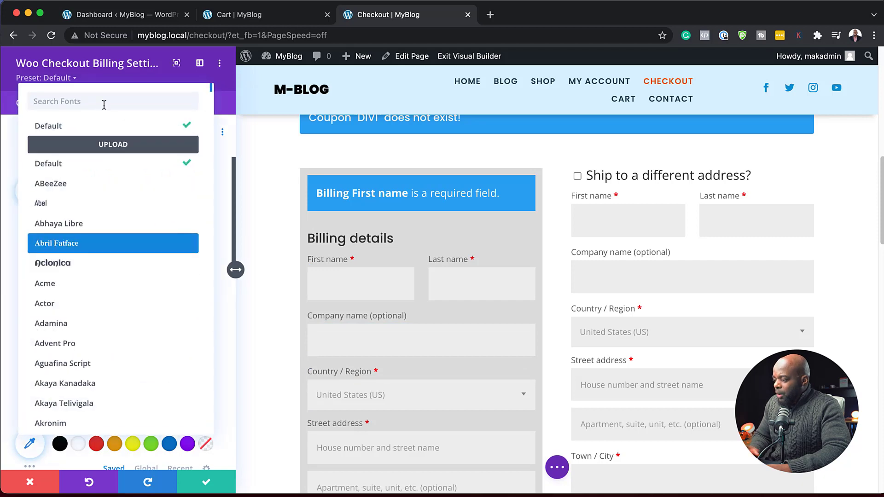
type("popp")
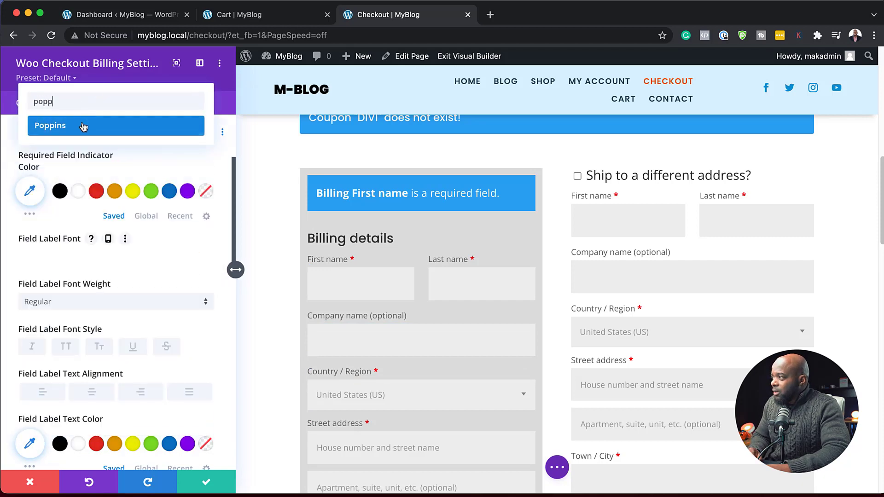
left_click(84, 128)
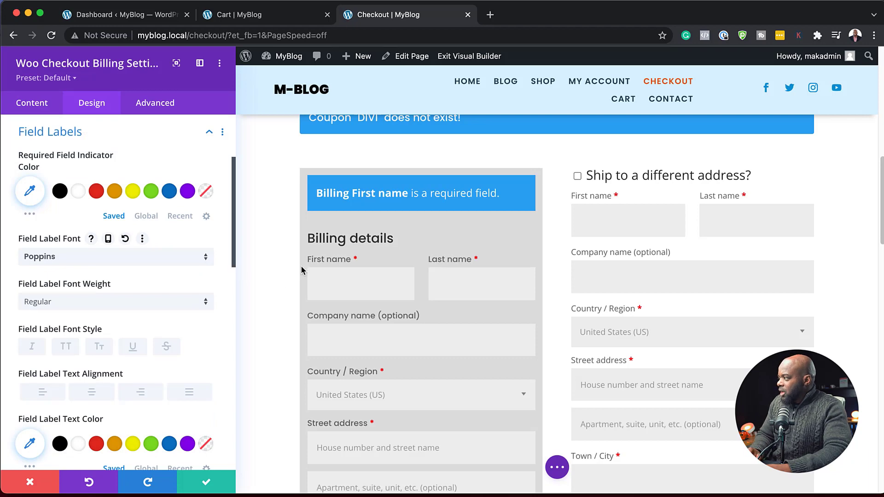
Give the billing form notice the saved blue background color and round its four corners to 4px
left_click(309, 177)
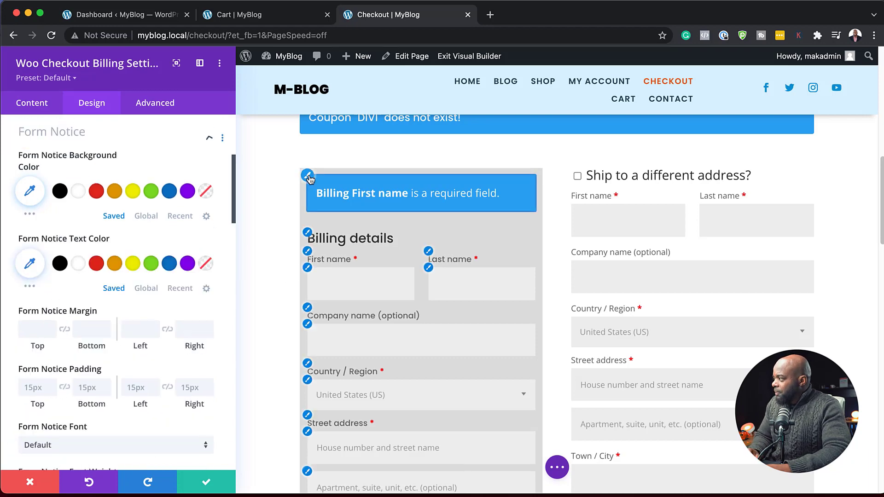
left_click(170, 191)
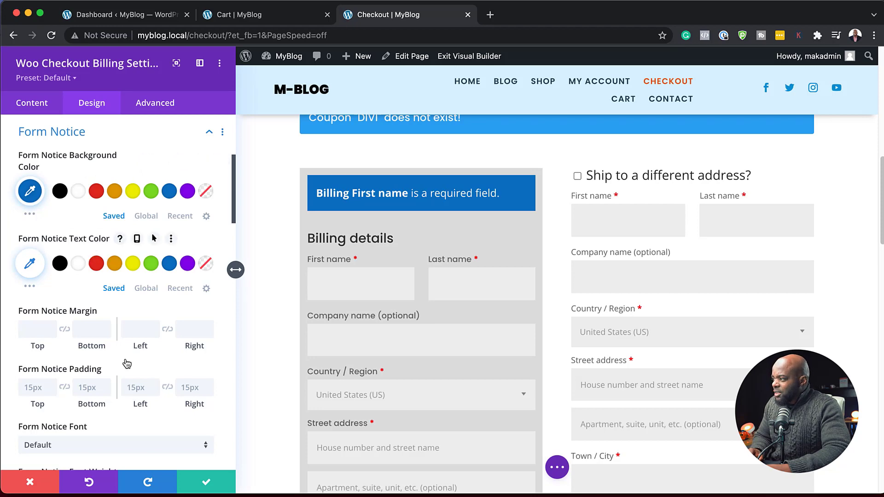
scroll(127, 363, "down", 10)
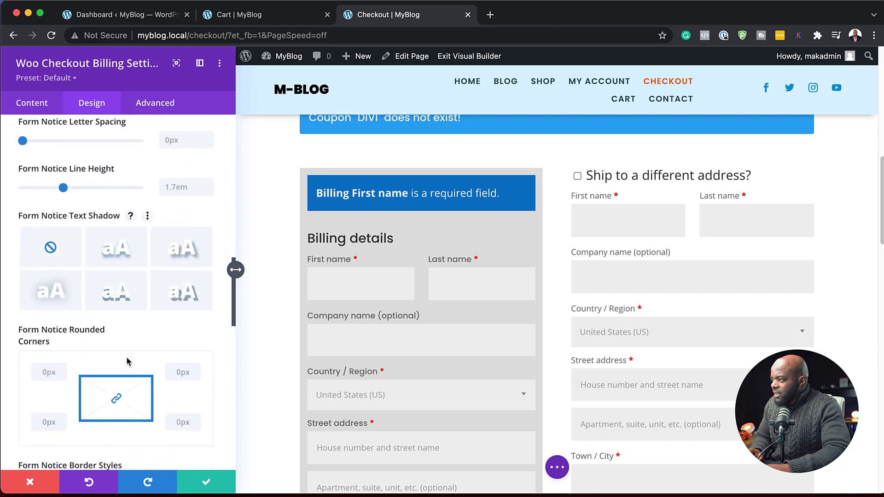
scroll(127, 362, "down", 1)
left_click(195, 358)
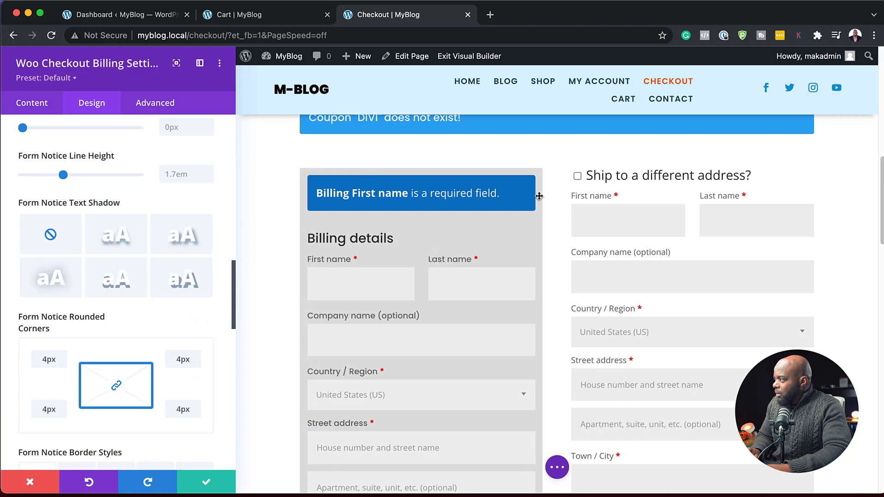
Round all four corners of the billing module's own border to 6px
scroll(90, 421, "down", 10)
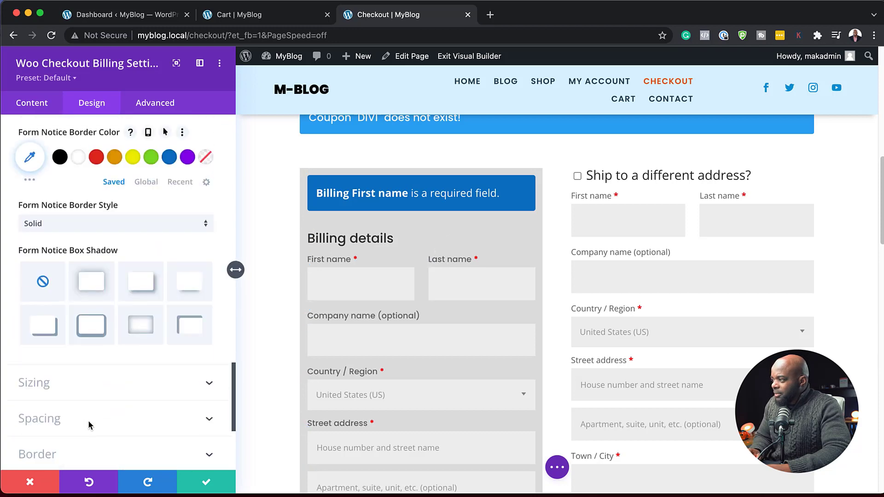
scroll(90, 425, "down", 5)
left_click(38, 257)
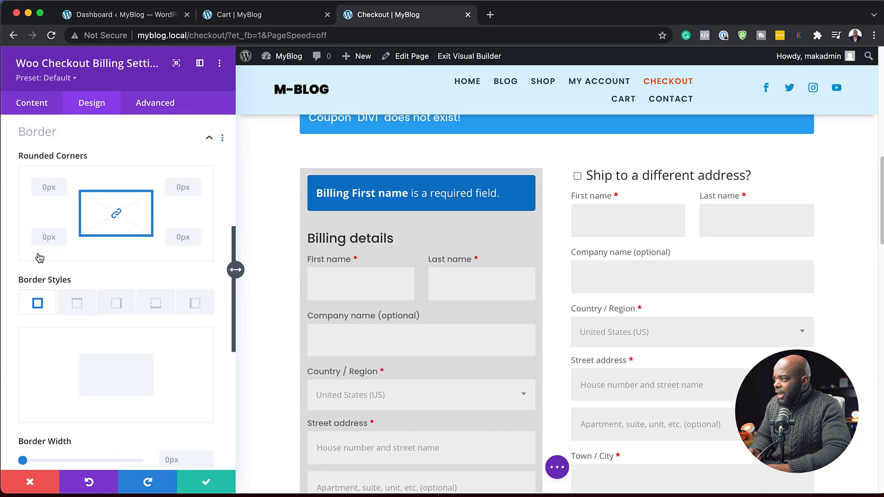
left_click(196, 184)
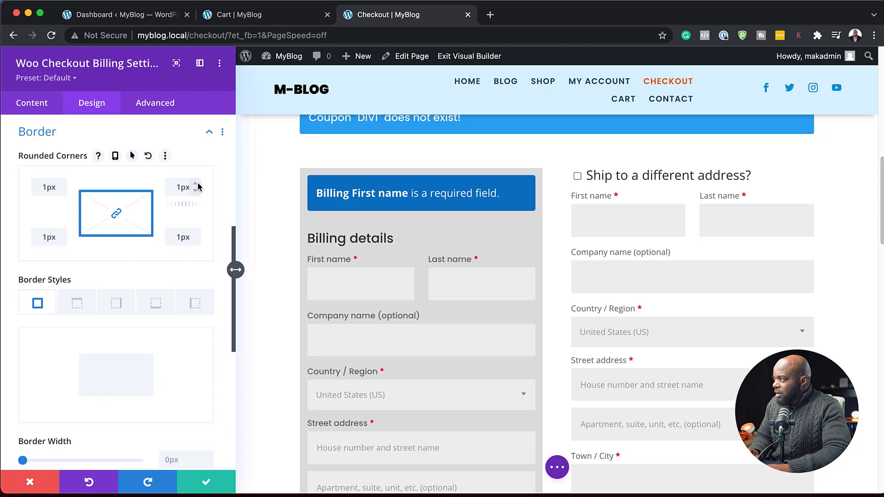
left_click(195, 184)
left_click(195, 183)
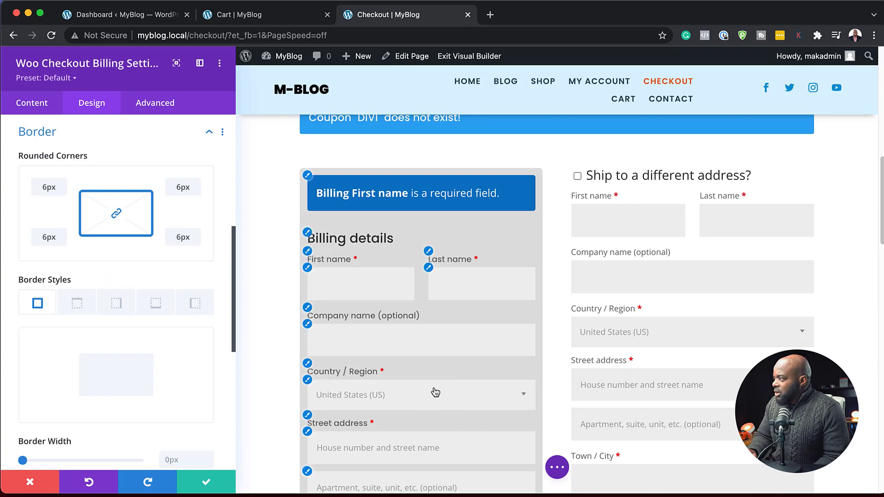
Set the background color of the billing form's input fields to white
left_click(429, 268)
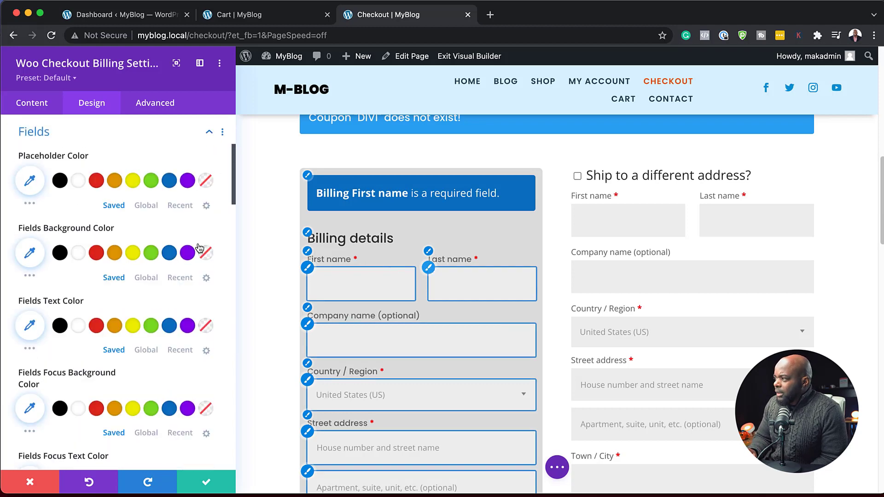
left_click(81, 253)
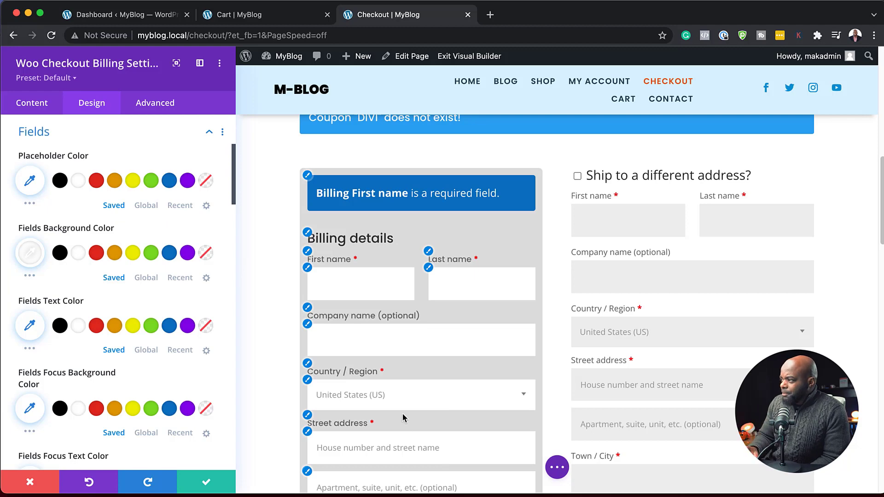
scroll(109, 317, "up", 4)
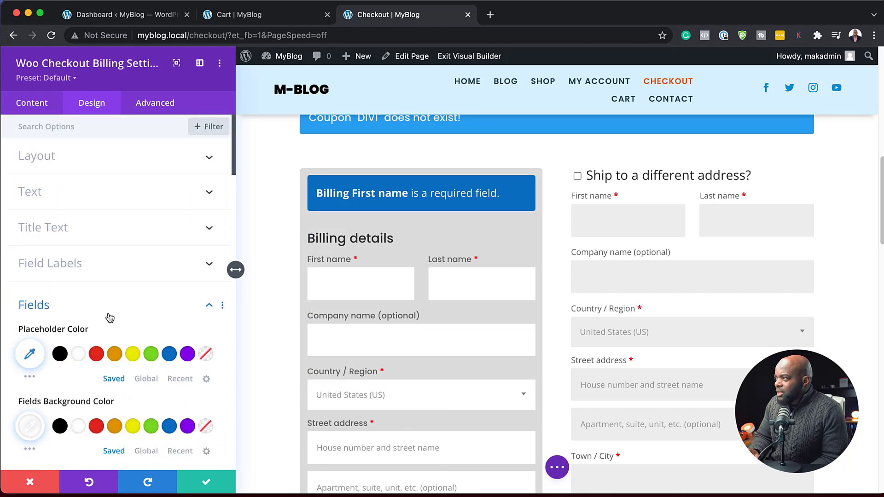
scroll(124, 307, "down", 10)
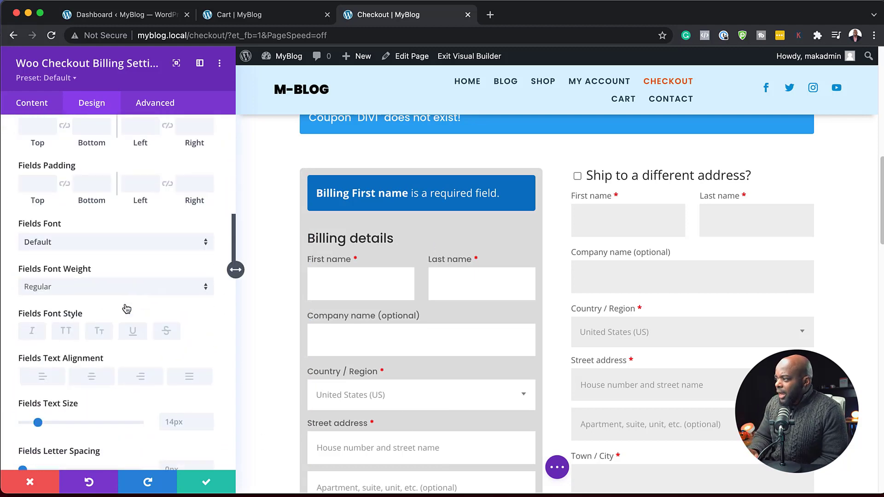
Set the billing module's padding to 4% top and bottom and 5% left and right, and save the module settings
scroll(126, 308, "down", 12)
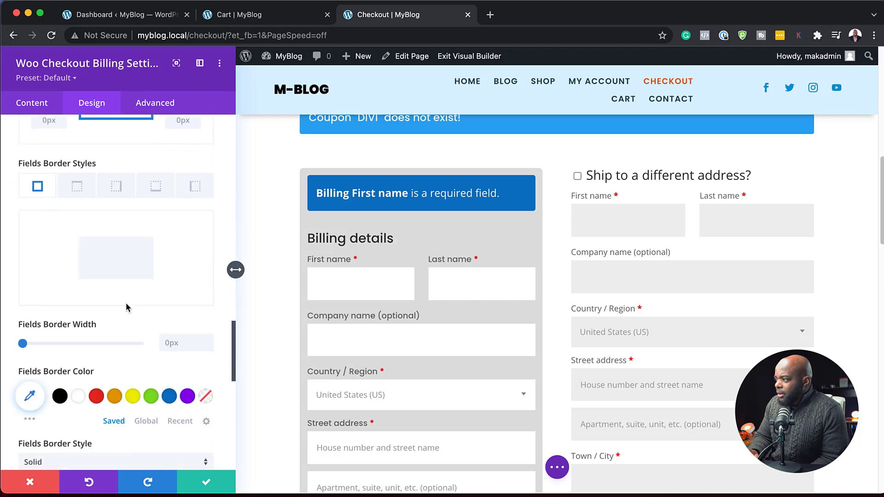
scroll(126, 305, "down", 5)
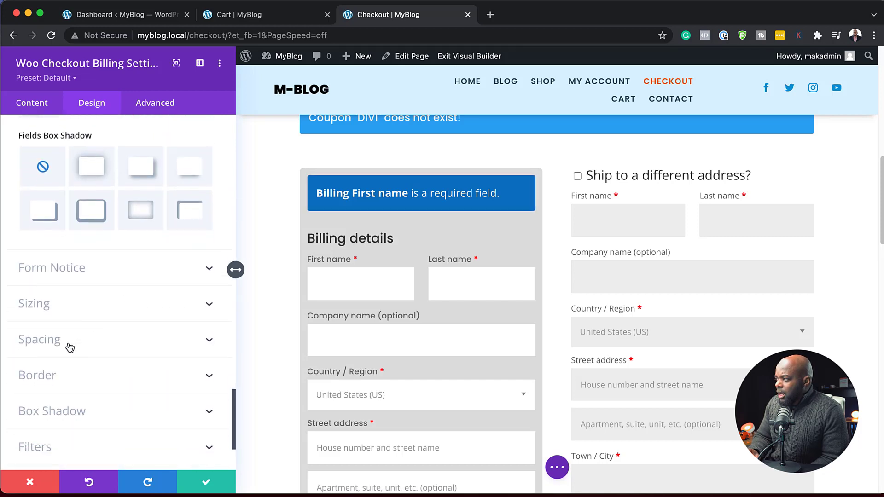
left_click(70, 347)
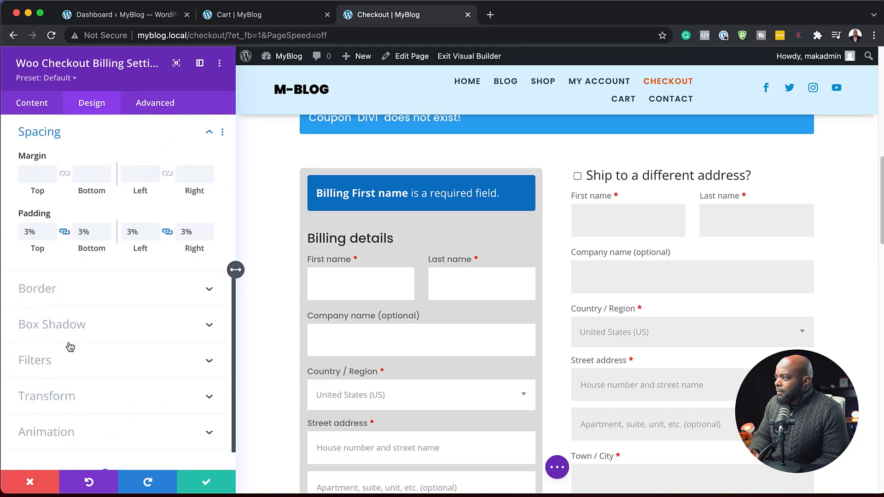
left_click(155, 229)
left_click(156, 229)
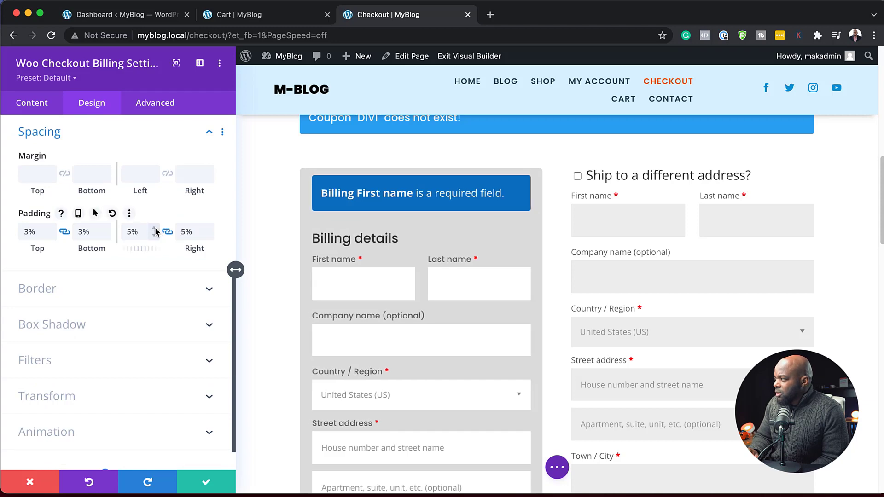
left_click(107, 228)
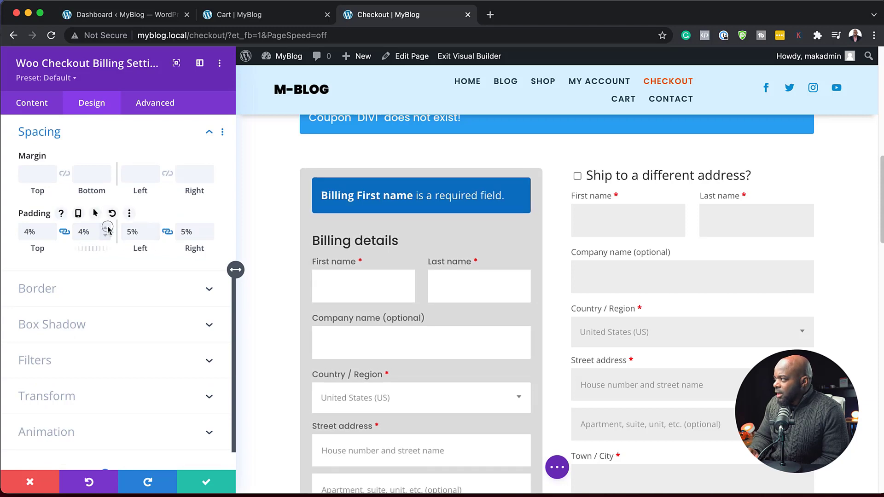
left_click(206, 485)
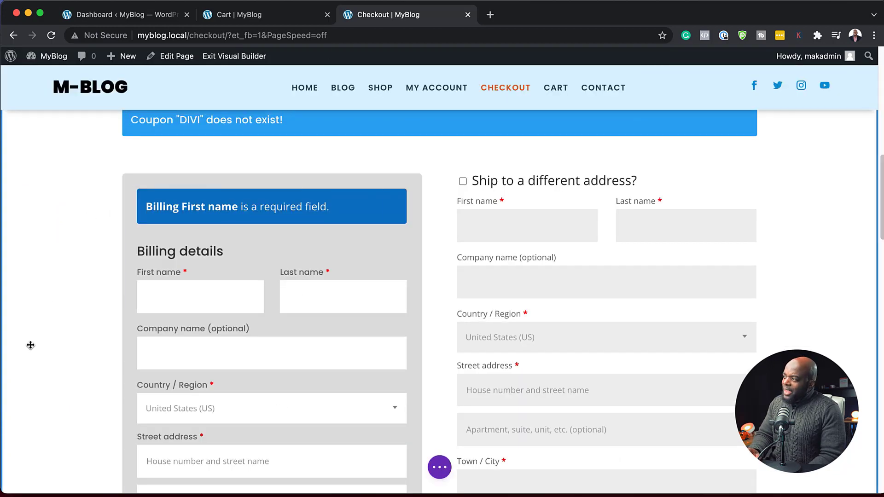
Copy the billing module's styles and try to apply them to the shipping module
scroll(31, 345, "up", 2)
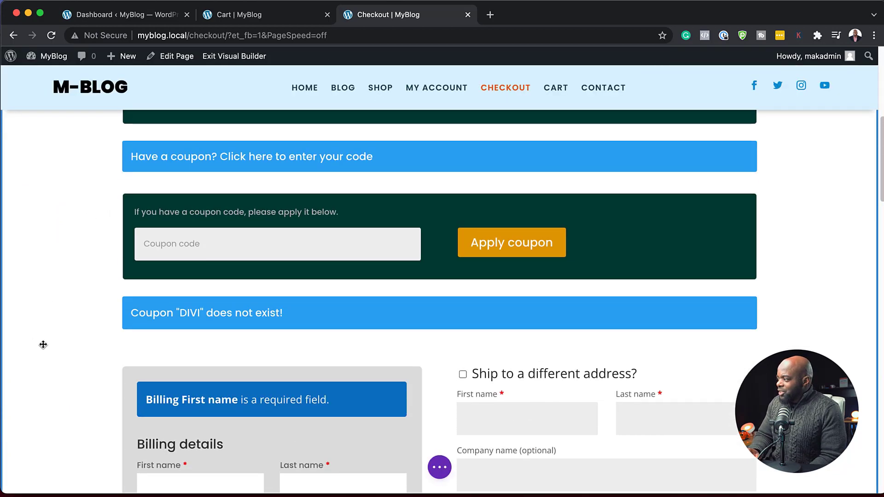
scroll(70, 361, "down", 7)
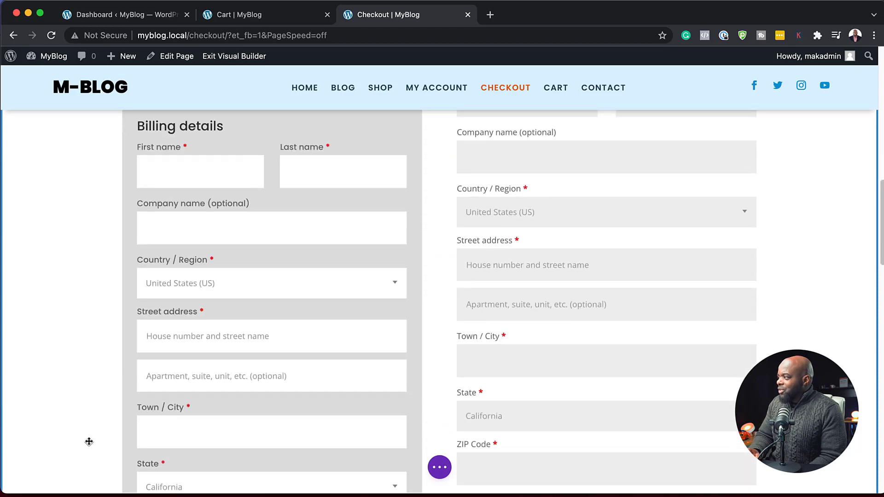
scroll(87, 442, "up", 6)
mouse_move(322, 367)
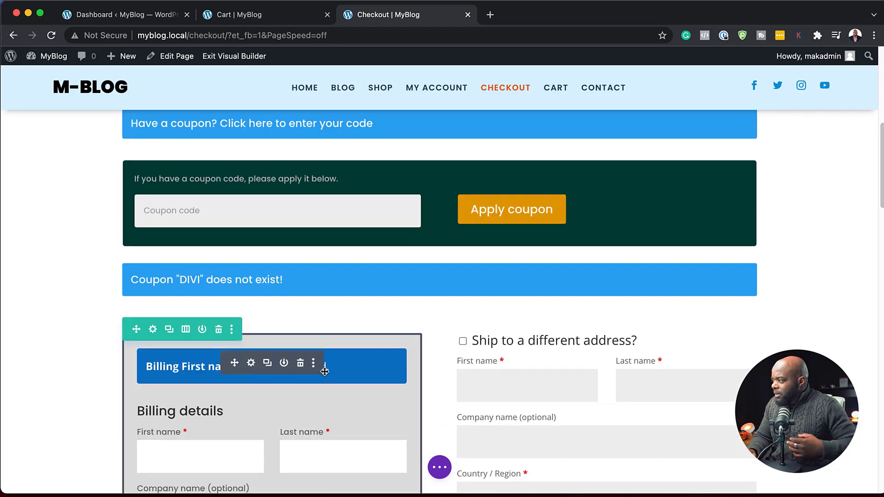
right_click(294, 370)
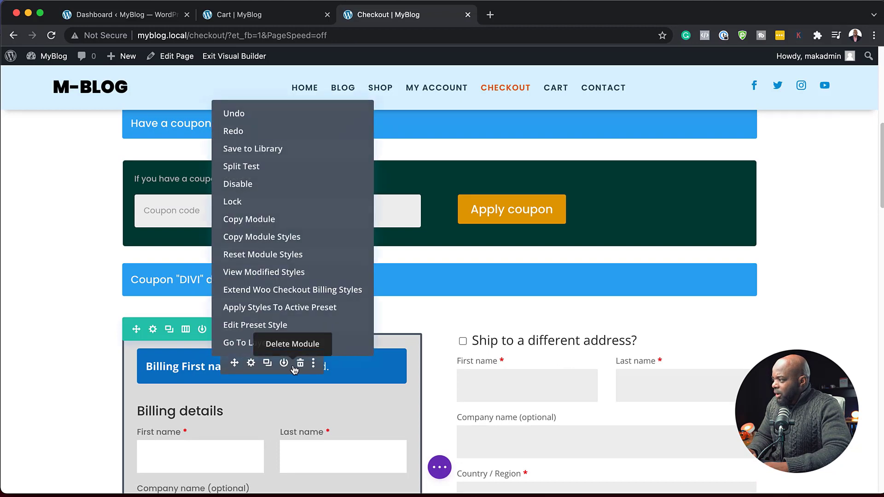
left_click(294, 236)
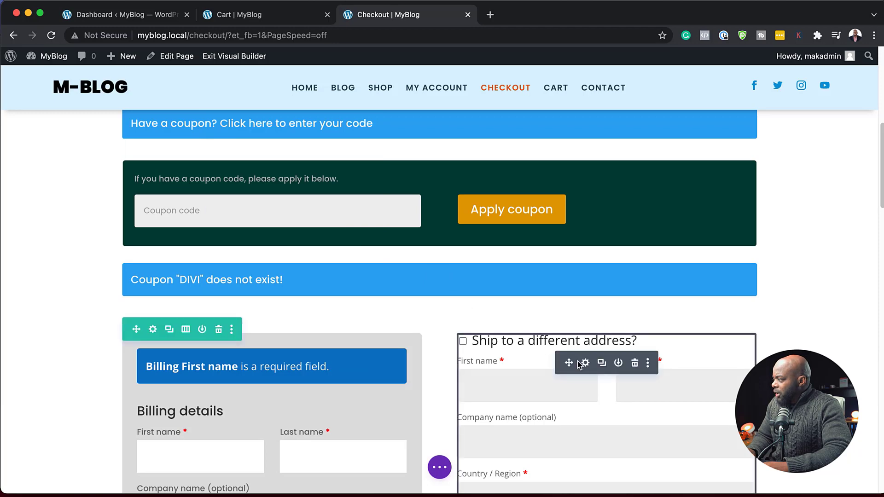
right_click(578, 367)
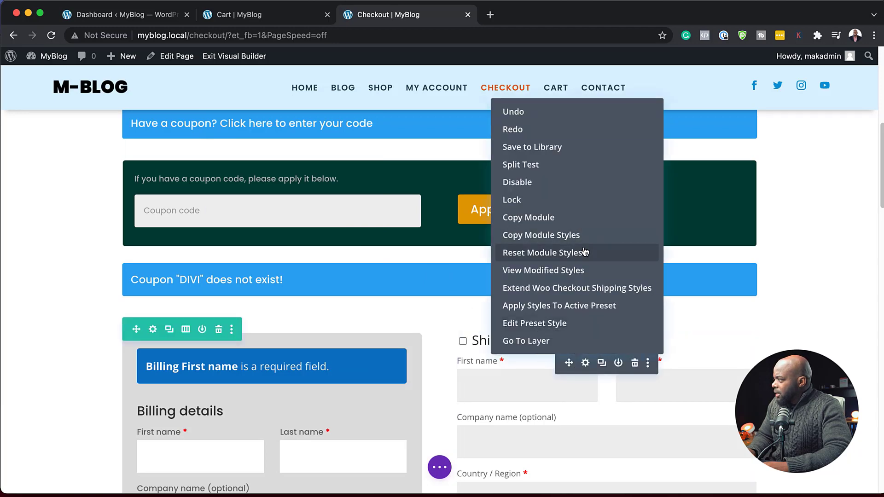
left_click(633, 253)
scroll(416, 382, "down", 3)
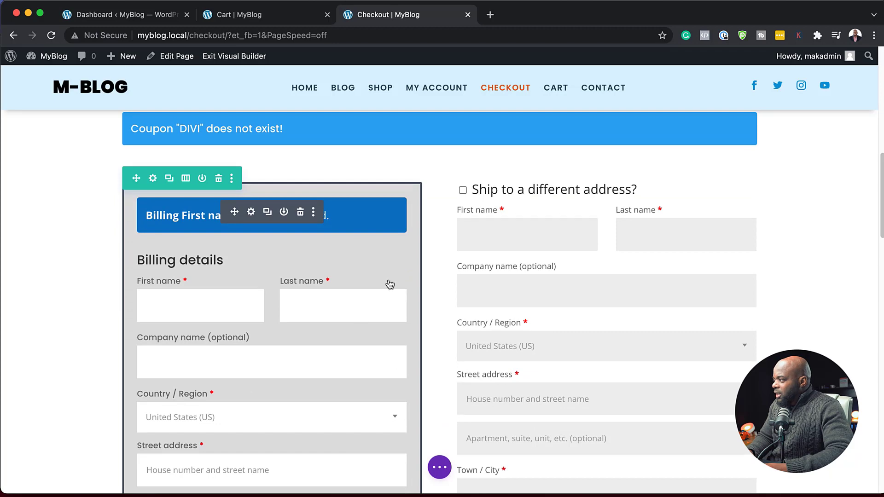
left_click(251, 213)
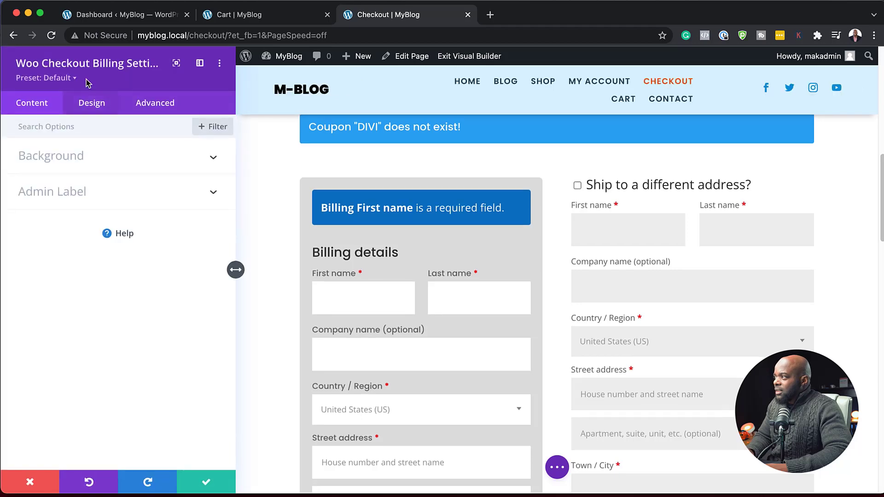
left_click(32, 484)
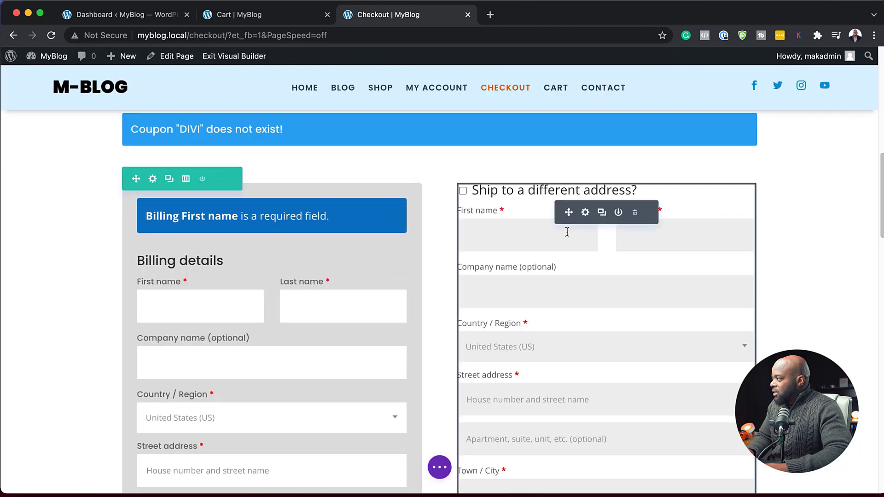
left_click(584, 211)
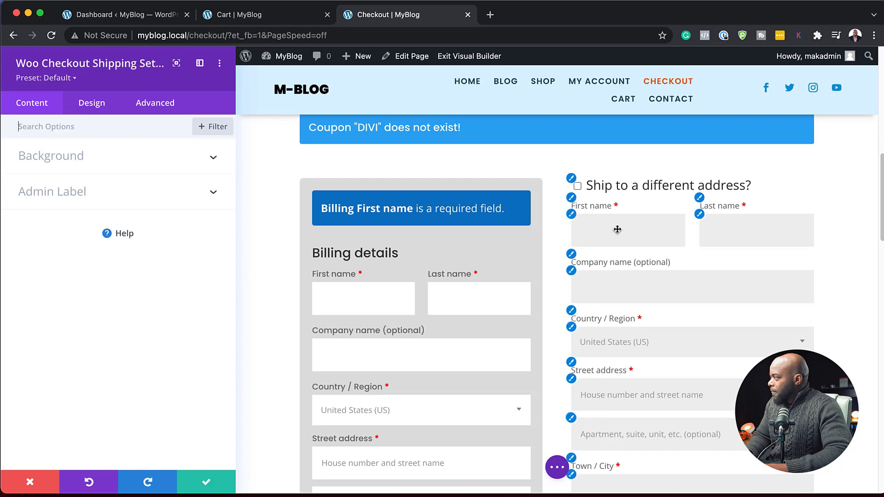
left_click(207, 486)
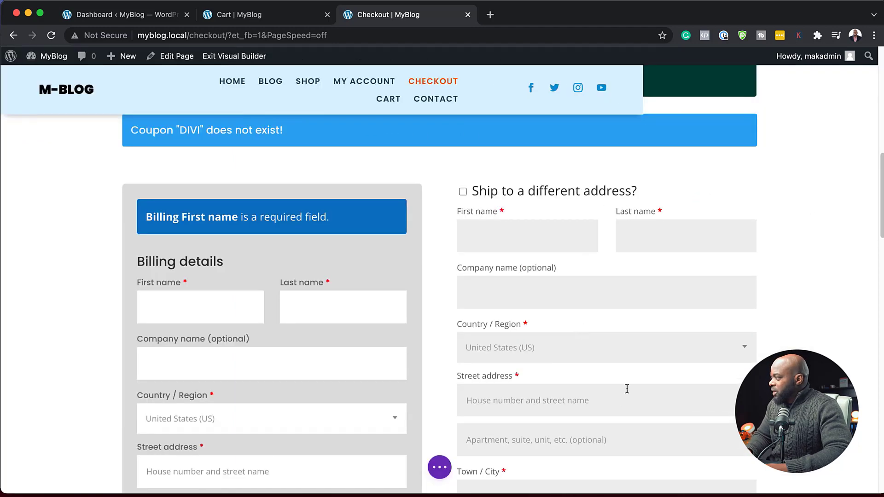
Give the Woo Checkout Shipping module a pale yellow background, #eeefa0, by desaturating the saved yellow color
mouse_move(584, 248)
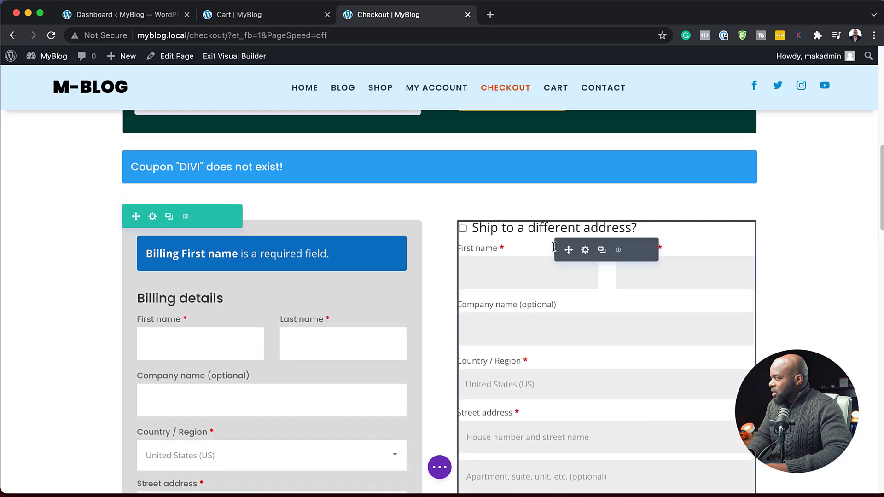
left_click(585, 251)
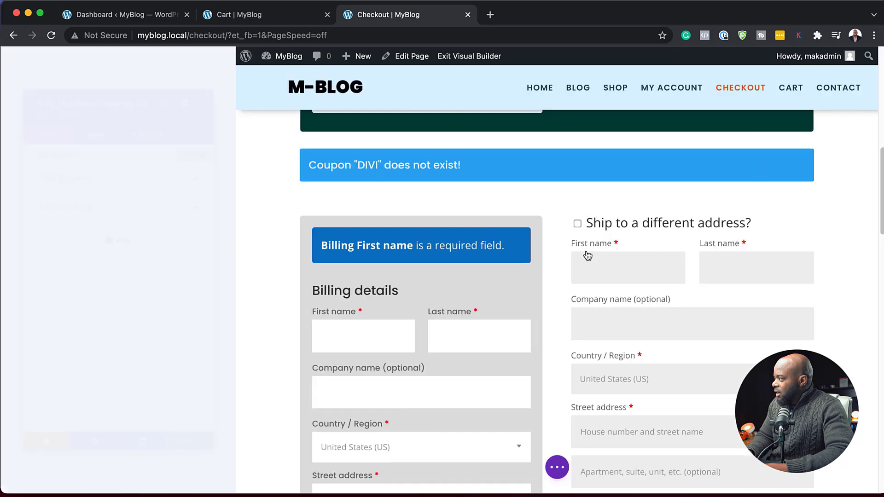
left_click(51, 156)
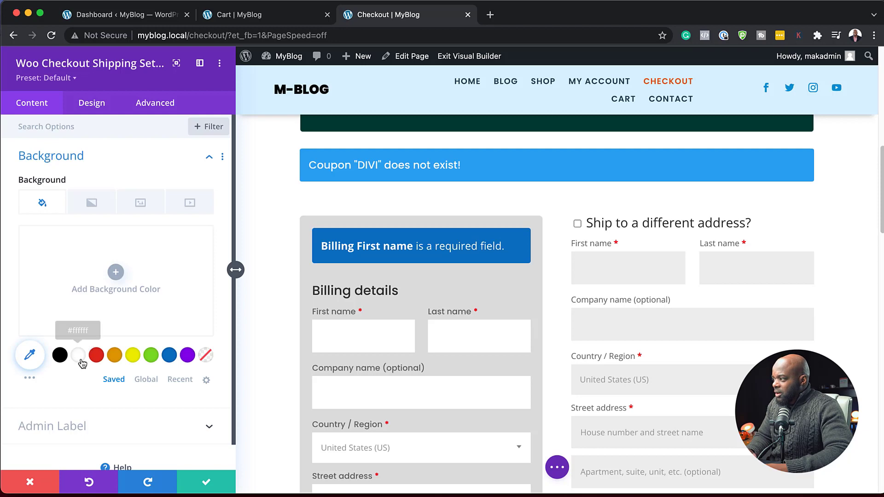
left_click(136, 360)
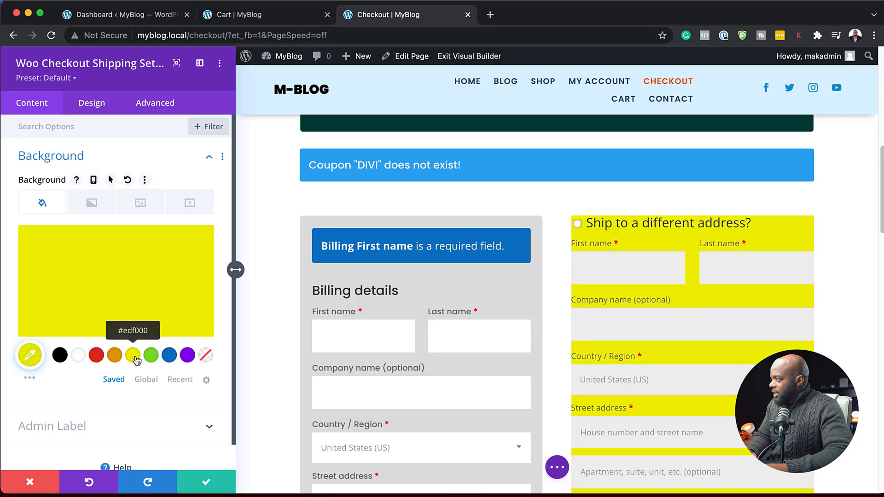
left_click(30, 355)
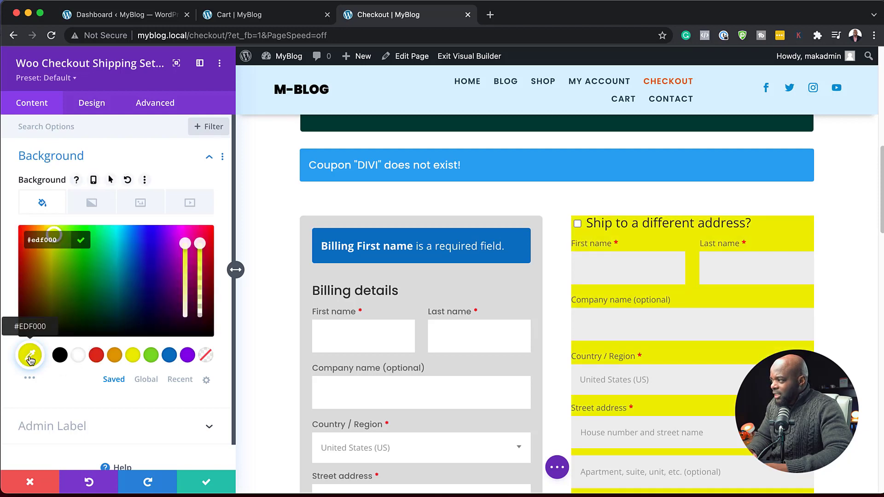
left_click(189, 285)
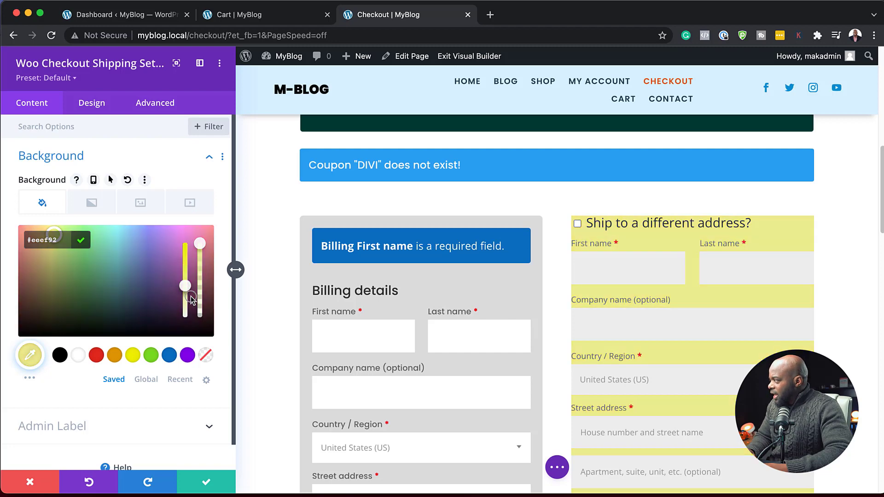
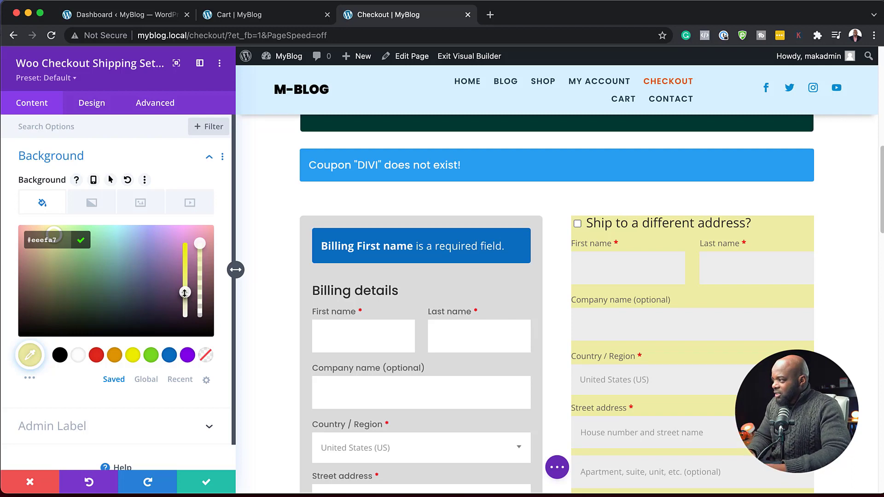
left_click_drag(184, 292, 186, 298)
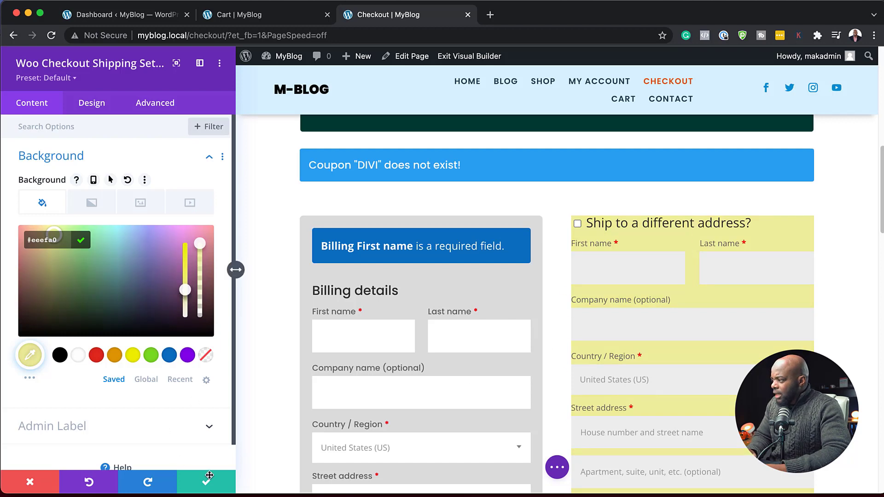
Round all four corners of the shipping module's border to 6px
left_click(102, 110)
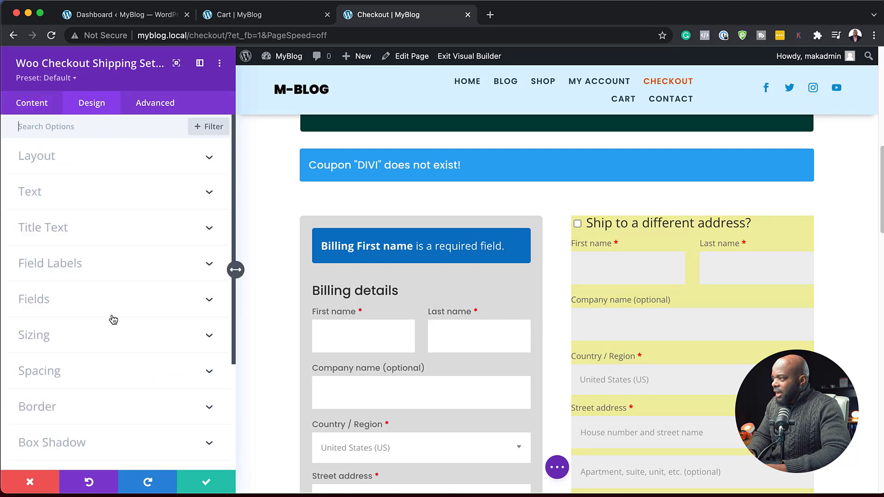
left_click(83, 410)
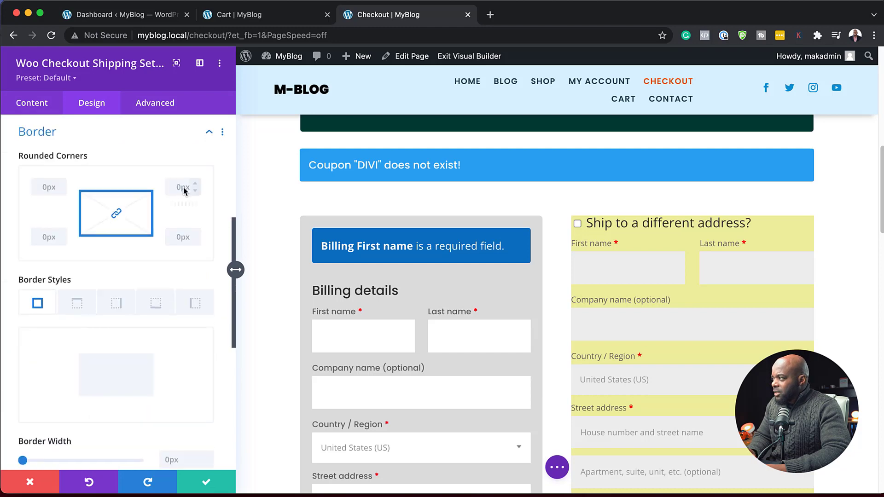
left_click_drag(194, 185, 195, 186)
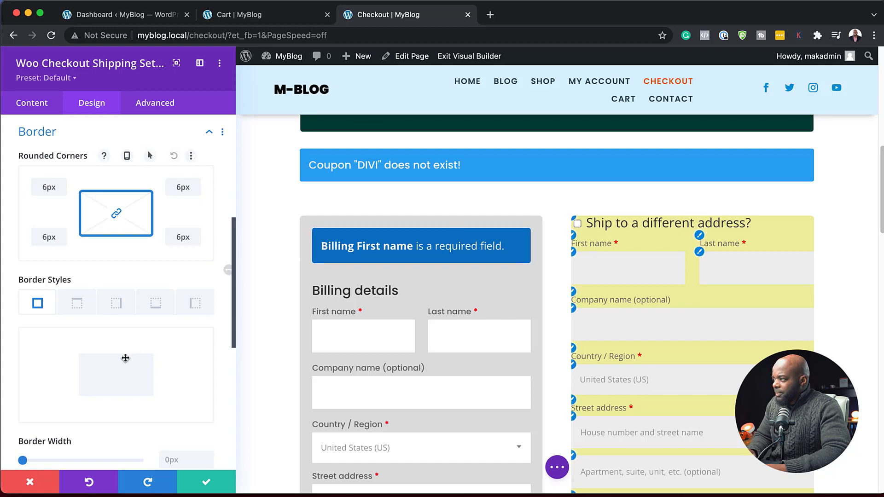
Set the shipping module's padding to 5% on all four sides, linking top with bottom and left with right
scroll(149, 324, "up", 4)
scroll(149, 324, "up", 1)
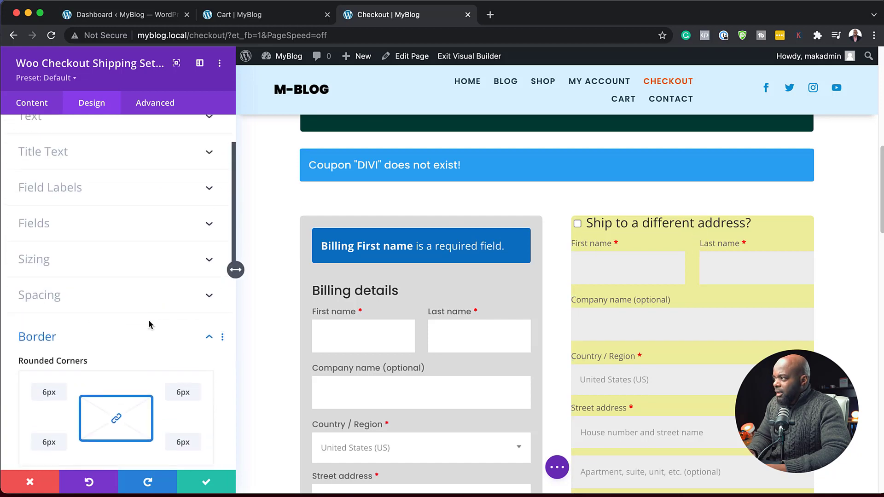
left_click(63, 295)
left_click(38, 235)
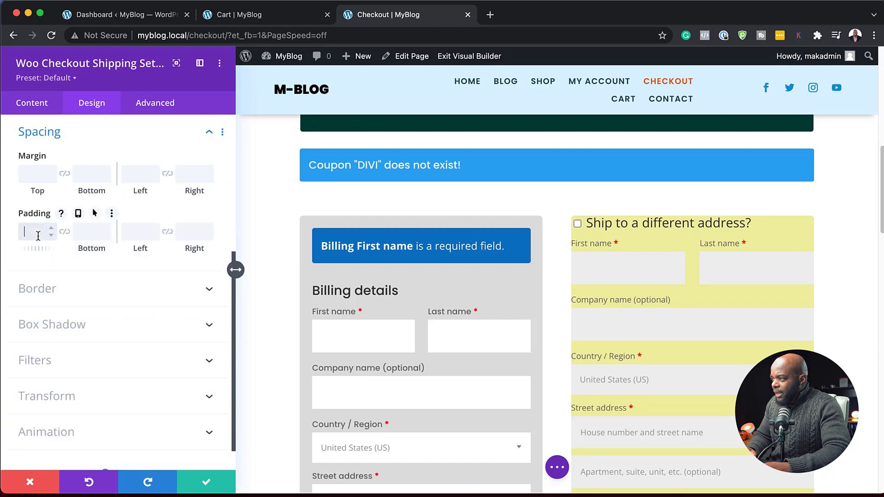
type("5%")
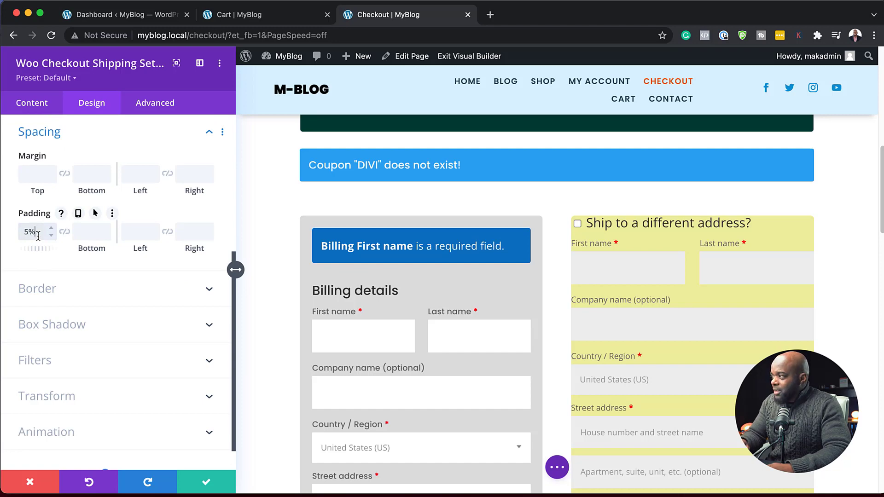
left_click(65, 232)
left_click(137, 231)
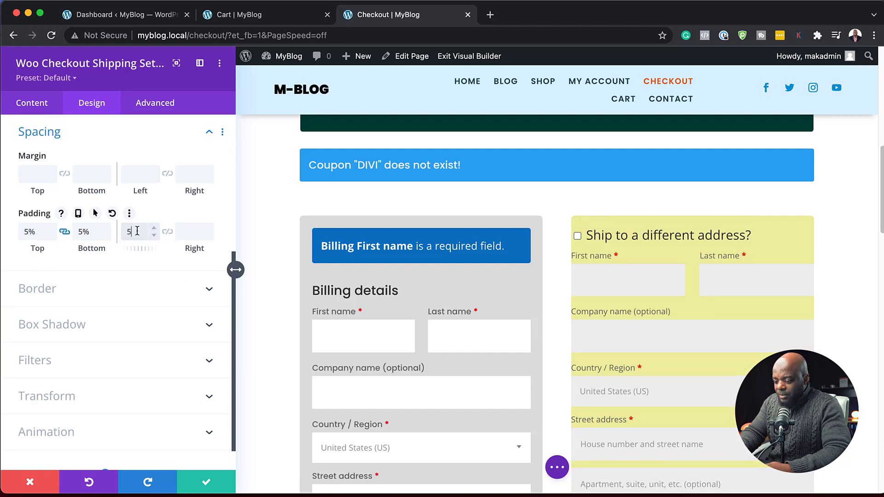
left_click(168, 233)
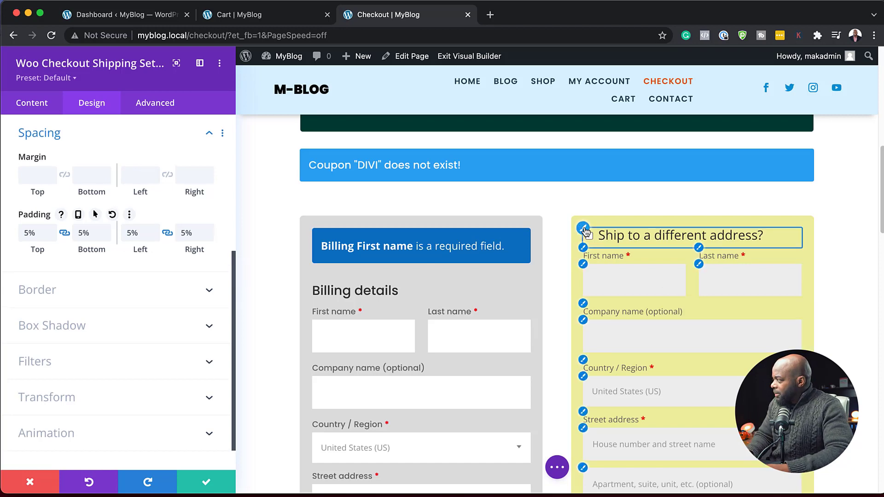
Set the title font of the Woo Checkout Shipping module to Poppins
left_click(584, 229)
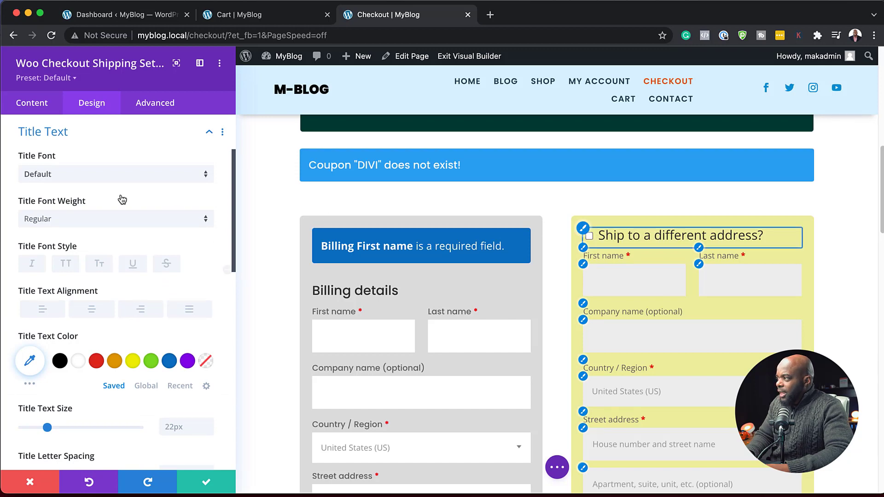
left_click(115, 174)
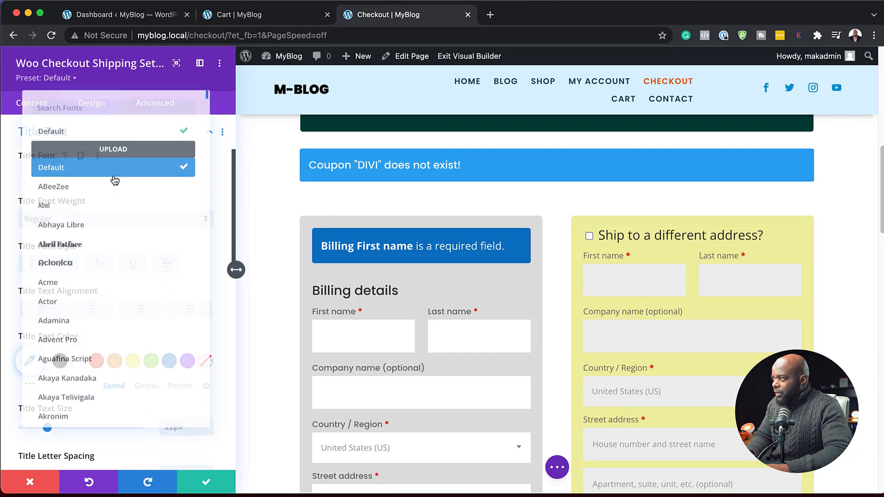
type("popp")
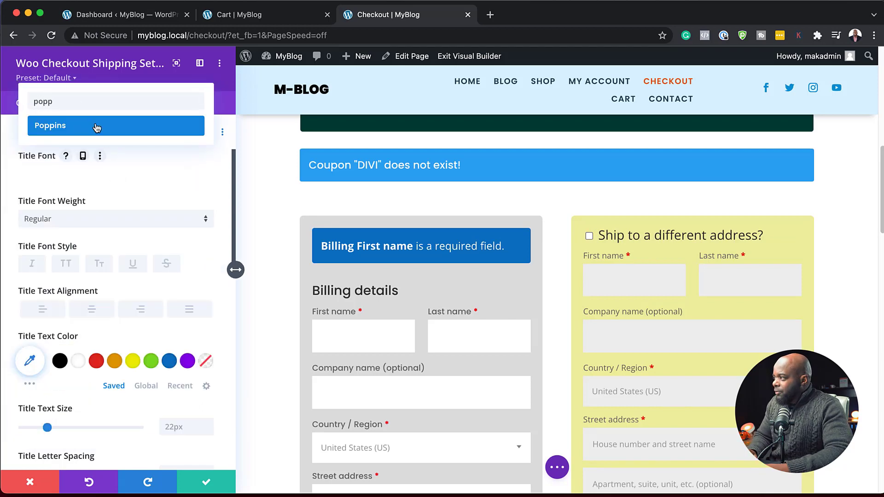
left_click(95, 125)
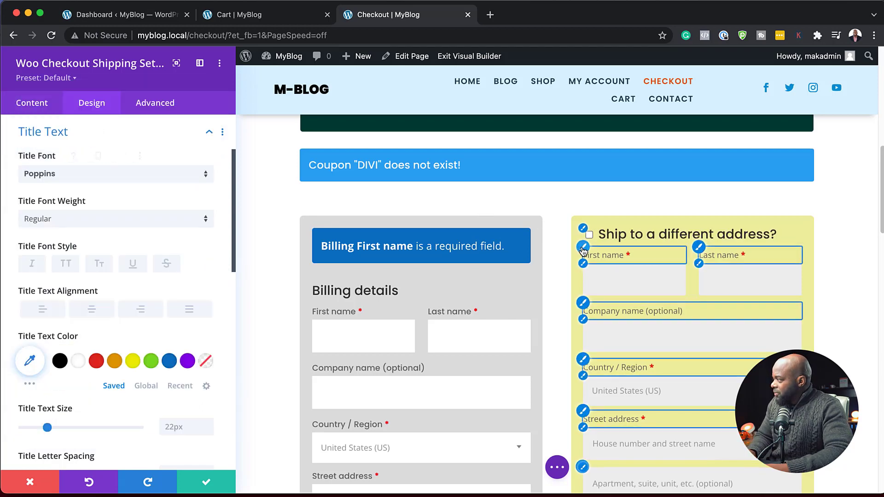
Set the field label font of the shipping module to Poppins
scroll(144, 263, "down", 5)
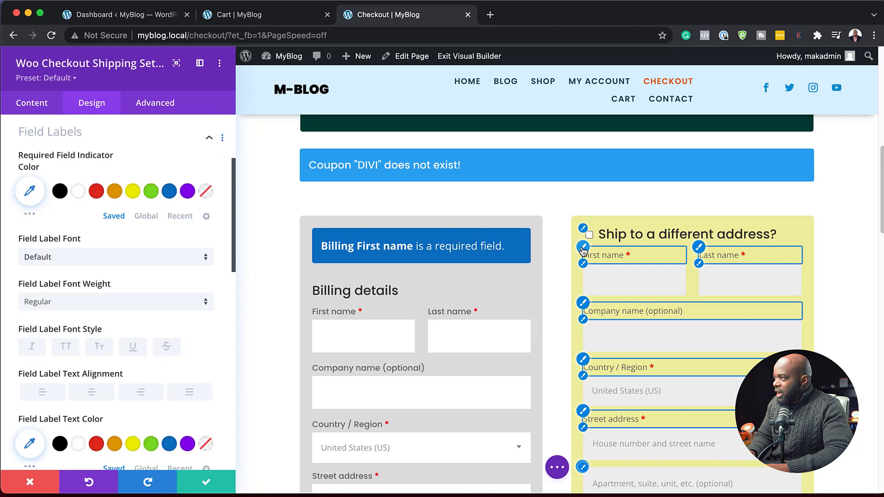
left_click(144, 263)
type("p")
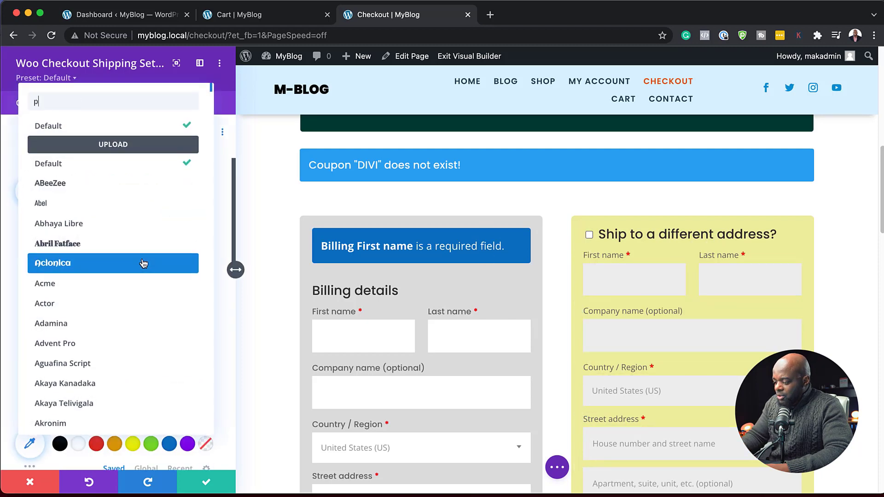
type("opp")
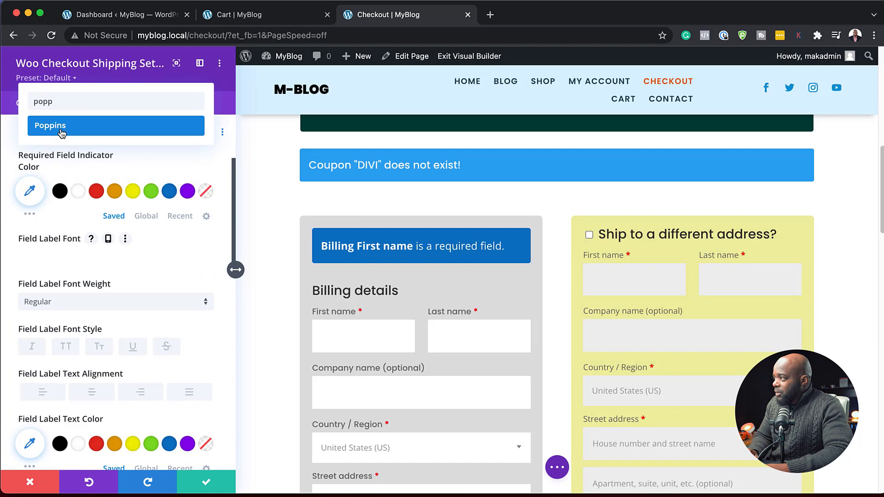
left_click(51, 125)
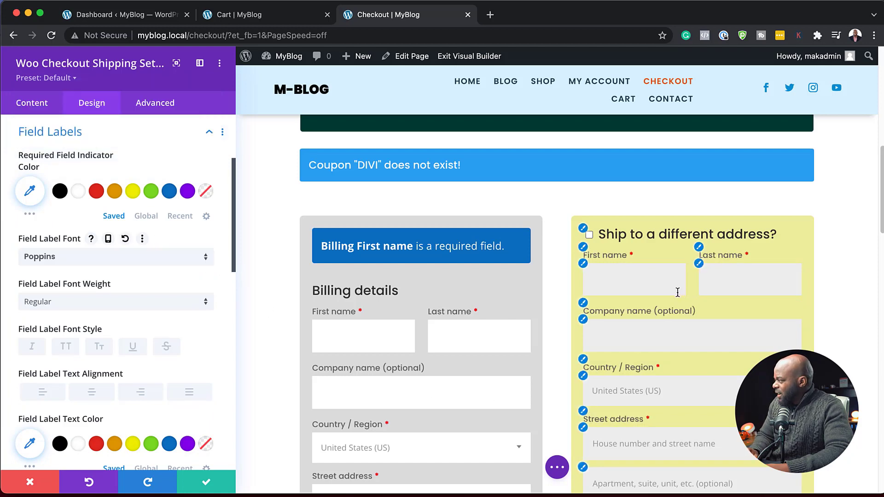
Give the shipping module's fields a white #ffffff background and a border width of 1px
left_click(584, 265)
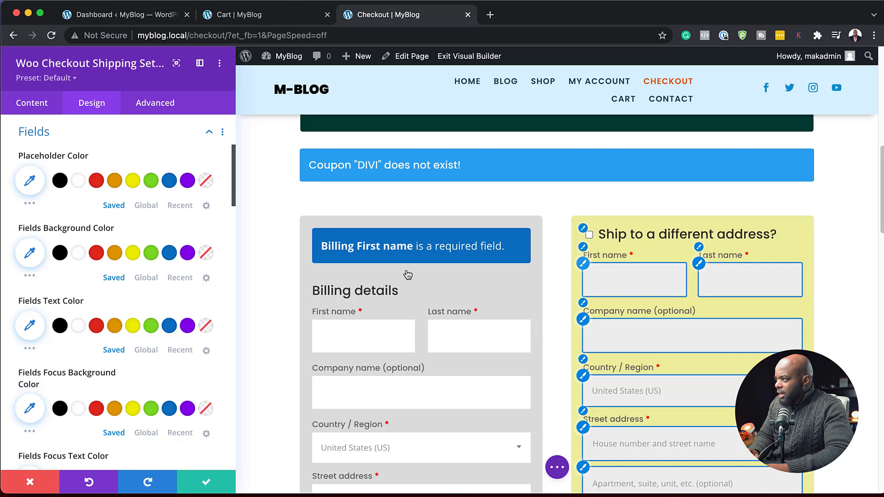
left_click(79, 254)
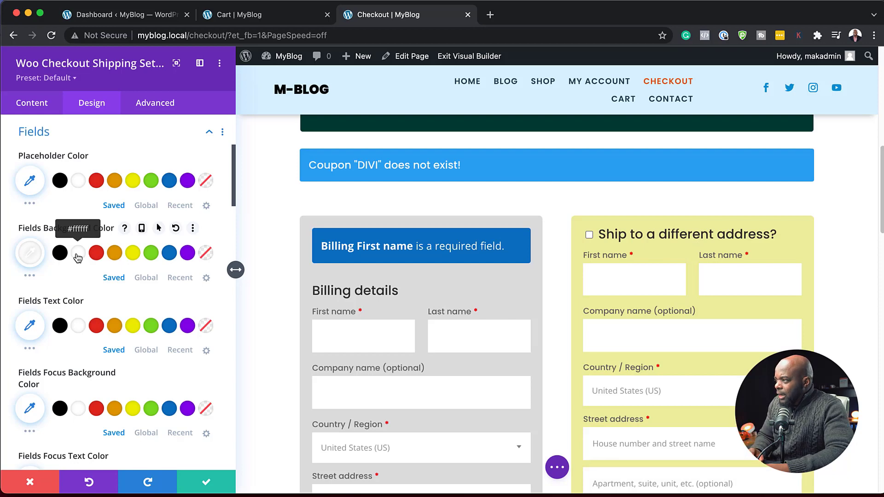
scroll(121, 343, "down", 2)
scroll(122, 345, "down", 14)
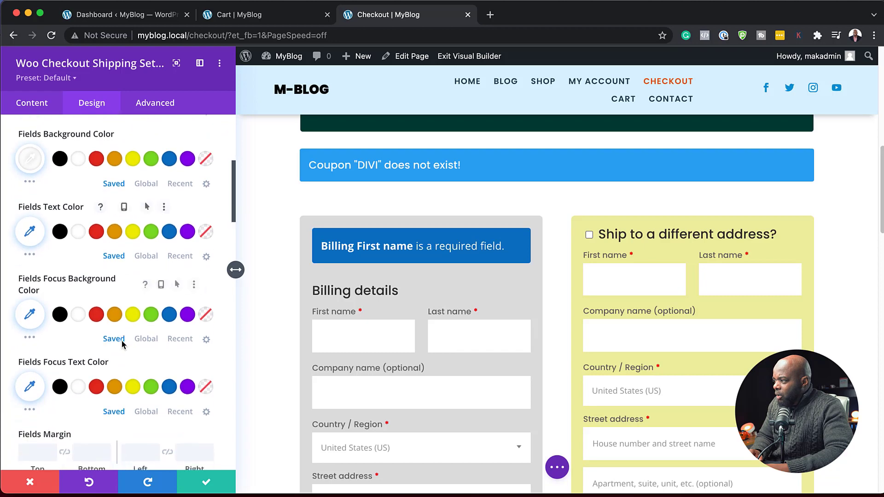
scroll(123, 345, "down", 15)
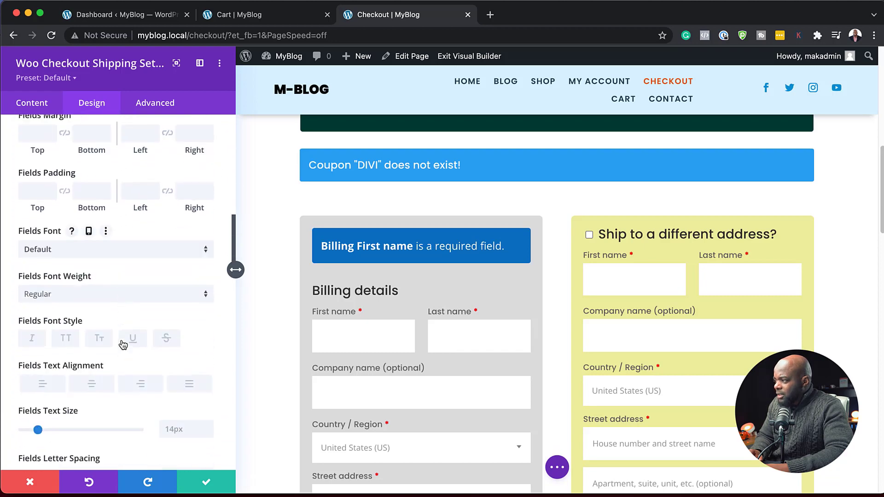
scroll(123, 345, "down", 14)
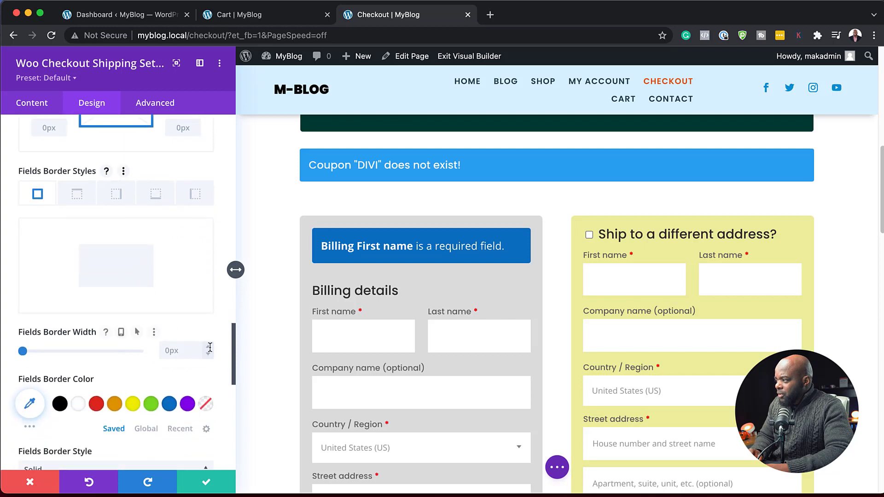
left_click(209, 348)
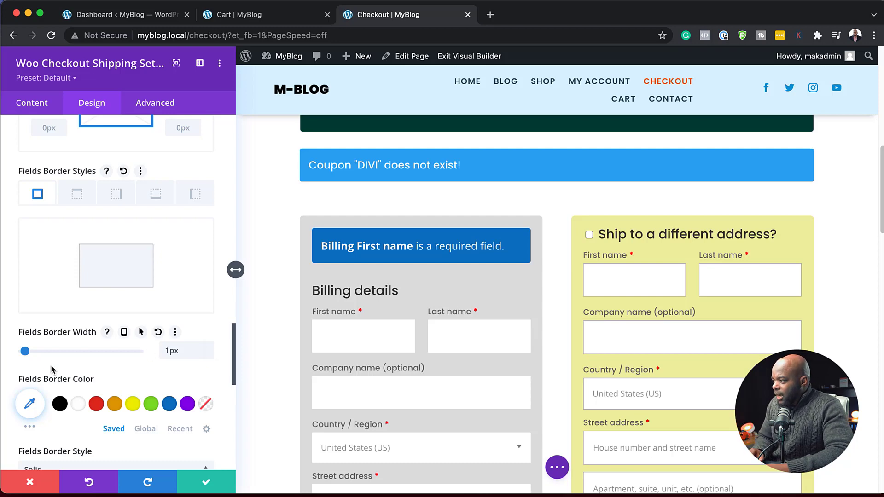
Color the shipping fields' border a semi-transparent gray, rgba(150,150,150,0.37)
left_click(31, 404)
left_click(47, 437)
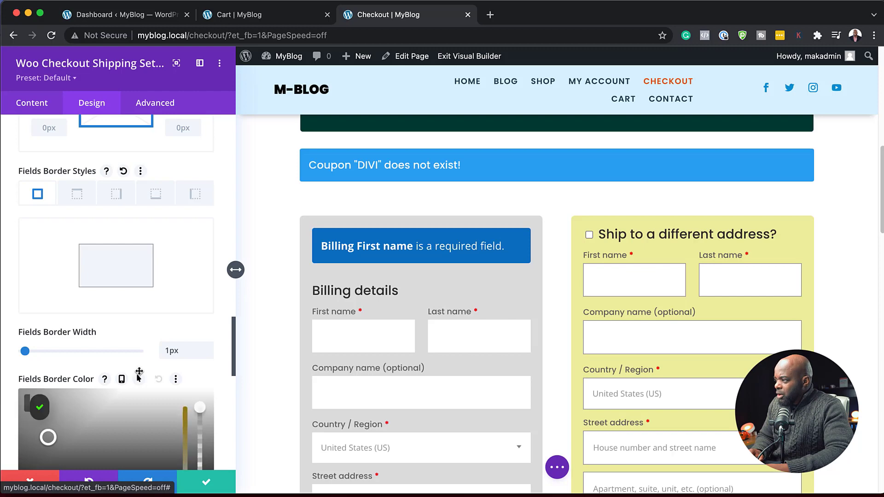
scroll(139, 374, "down", 5)
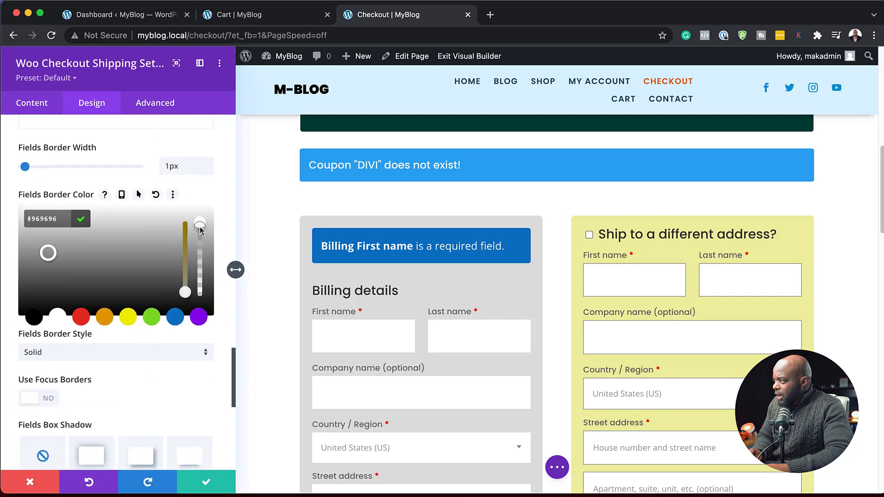
left_click_drag(200, 229, 205, 275)
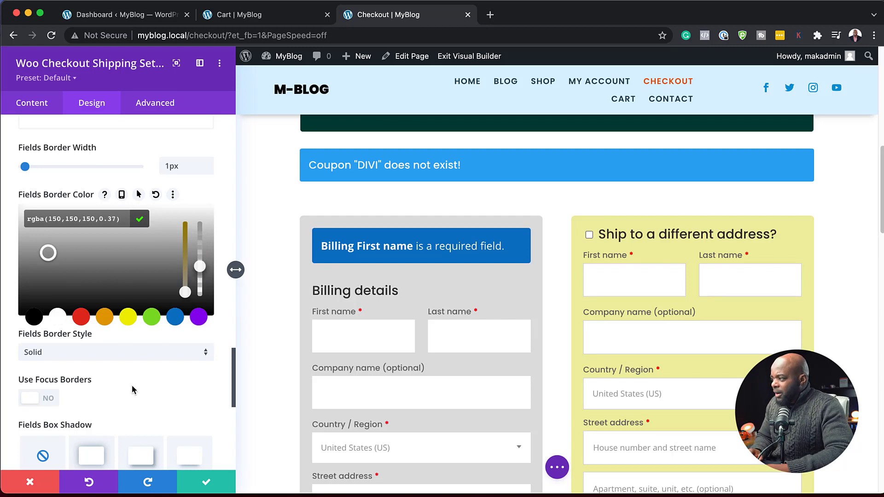
Round all four corners of the shipping module's fields to 3px
scroll(133, 384, "down", 7)
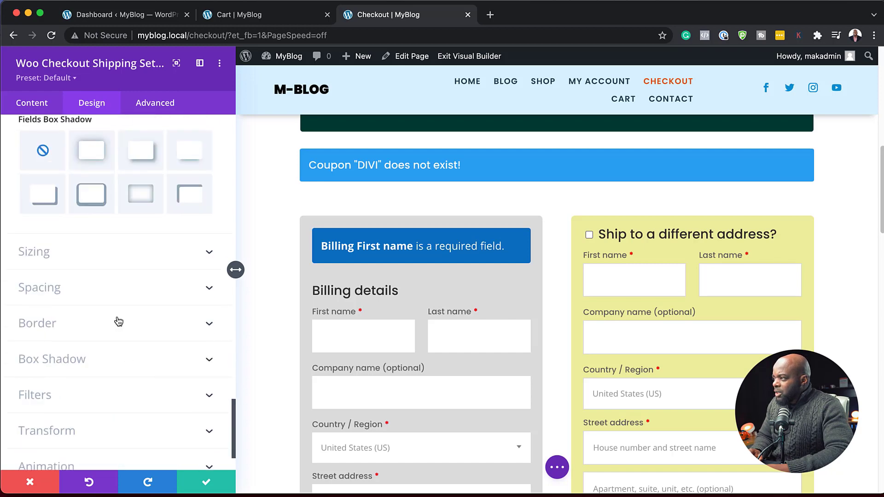
scroll(144, 353, "up", 1)
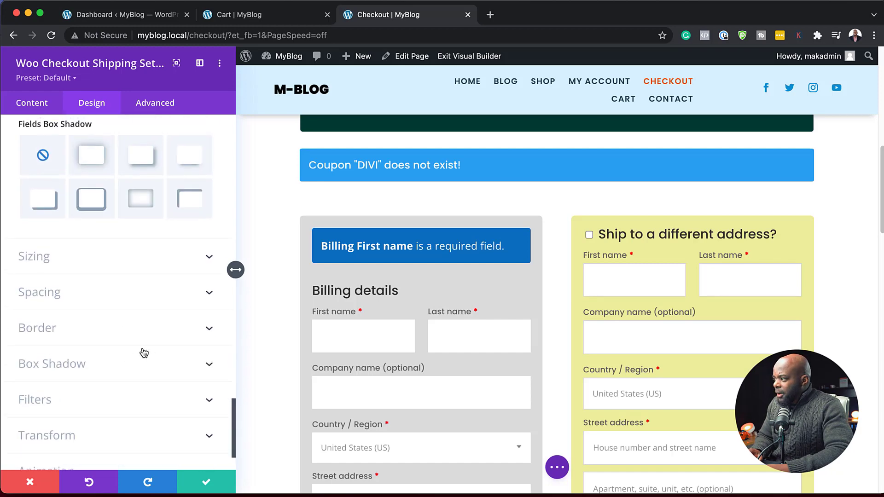
left_click(102, 328)
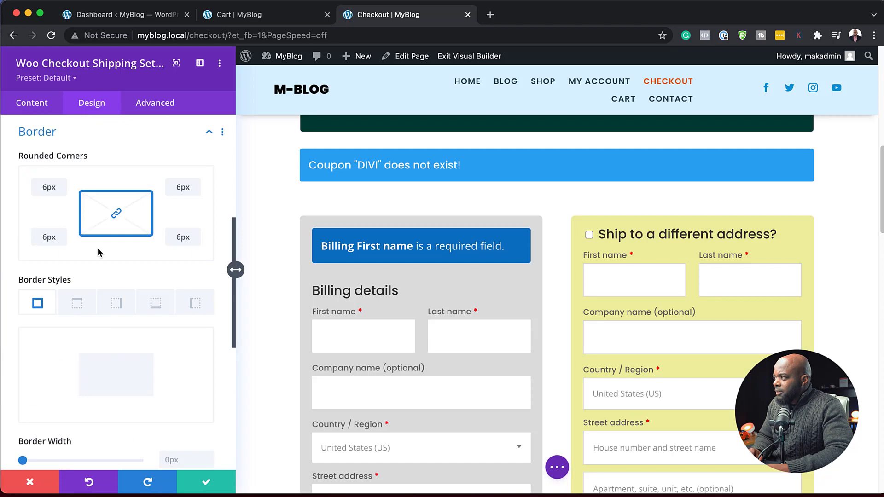
scroll(161, 341, "up", 10)
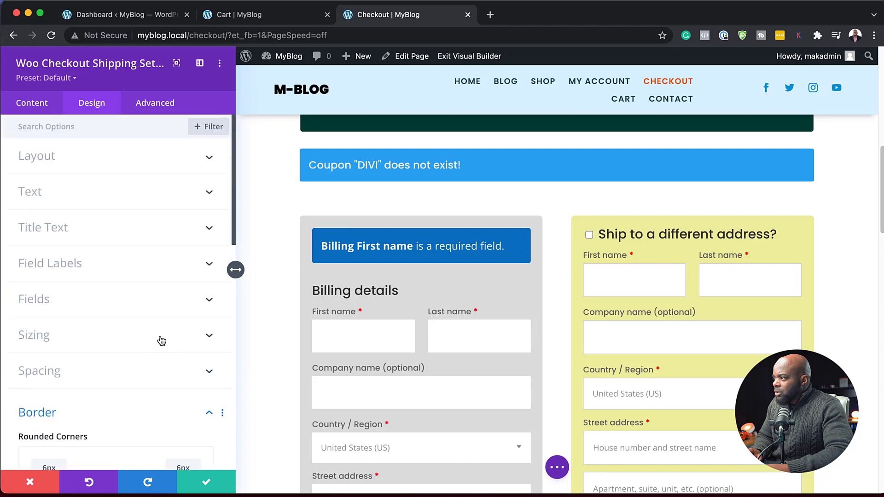
left_click(146, 300)
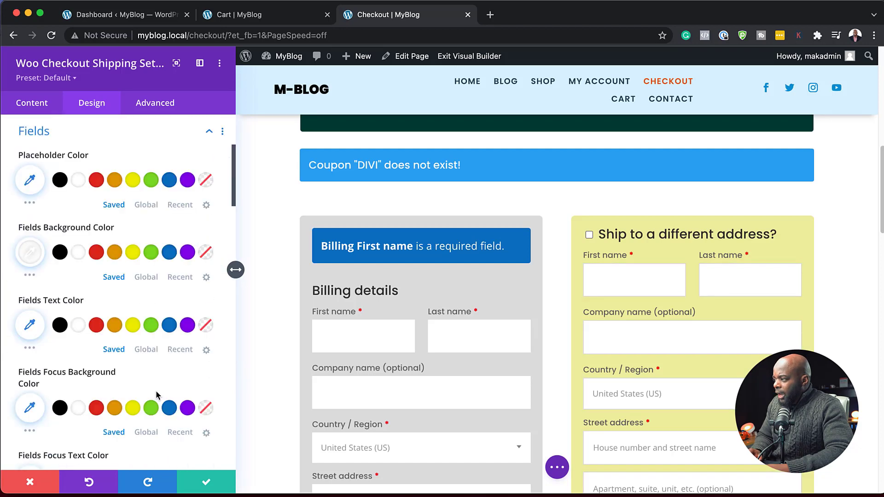
scroll(156, 391, "down", 7)
scroll(156, 391, "down", 8)
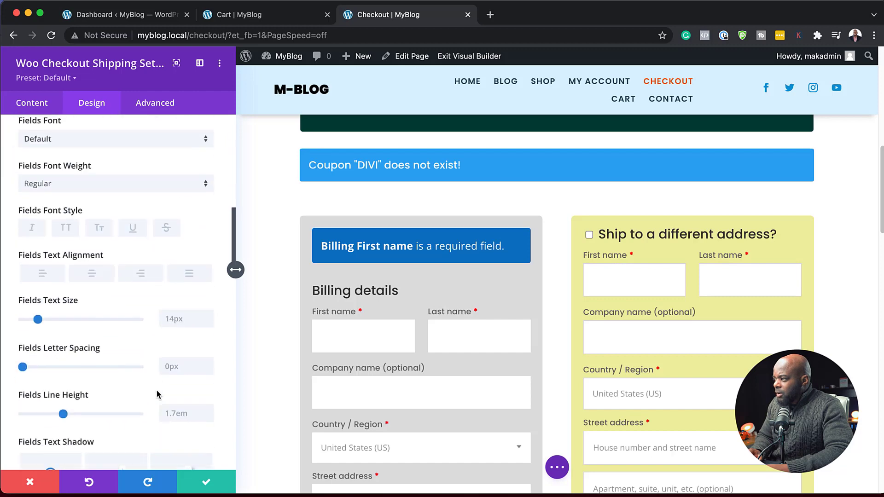
scroll(158, 395, "down", 2)
left_click(195, 371)
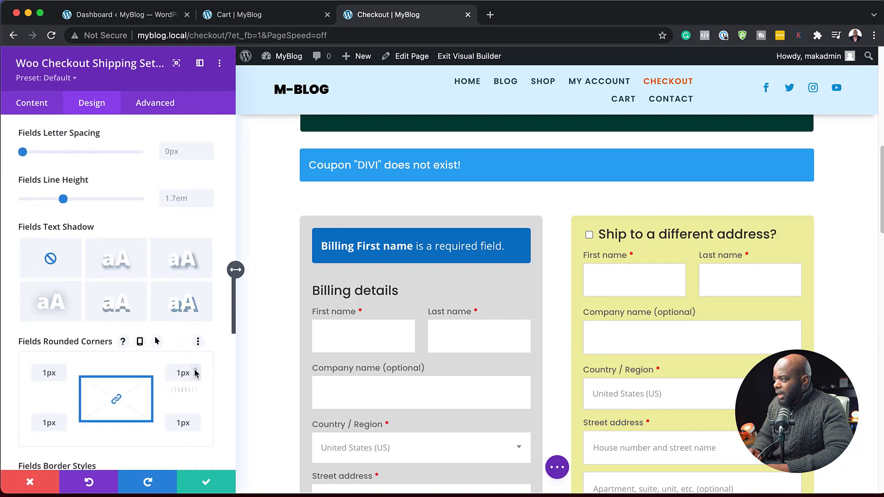
left_click(195, 371)
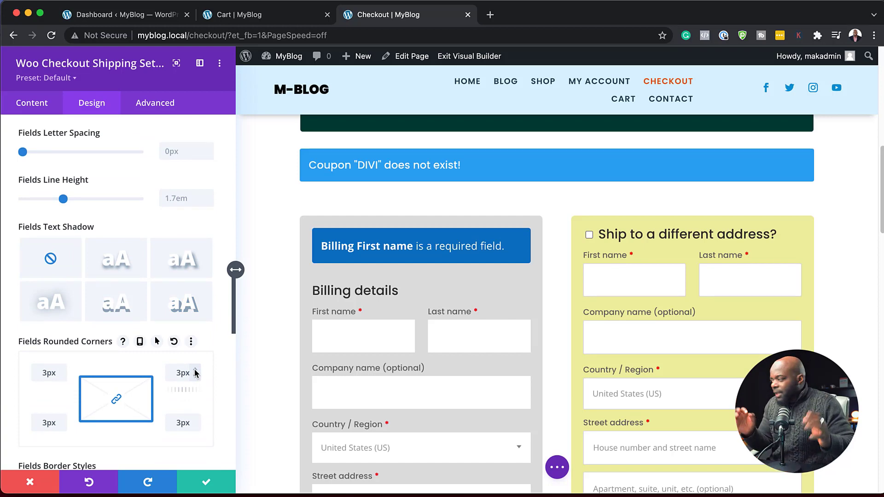
Look over the shipping module's field label options and save the module's settings
scroll(579, 316, "down", 3)
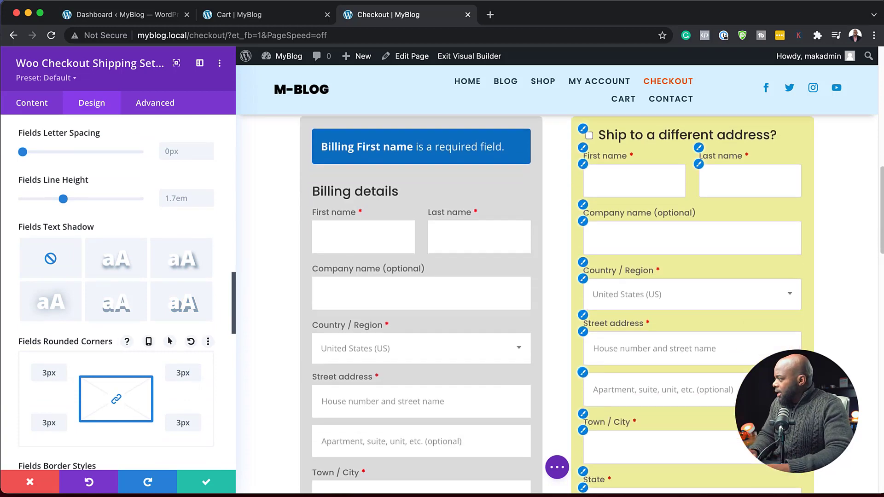
left_click(583, 315)
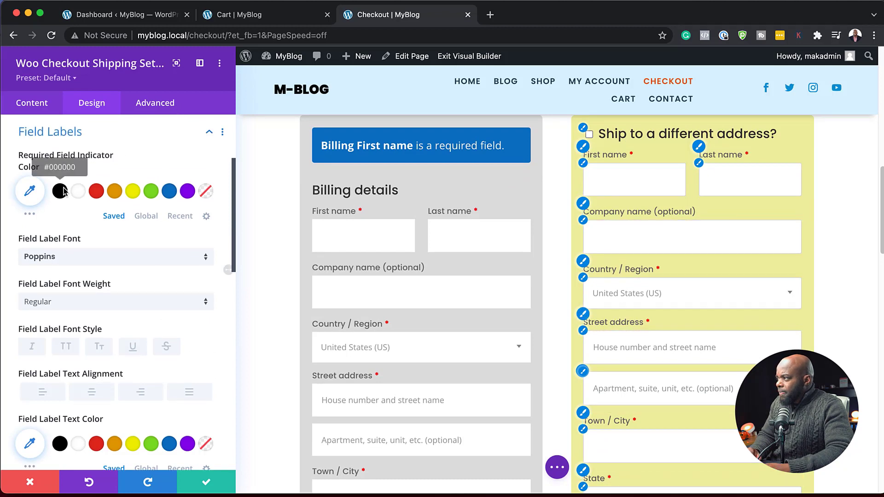
left_click(206, 482)
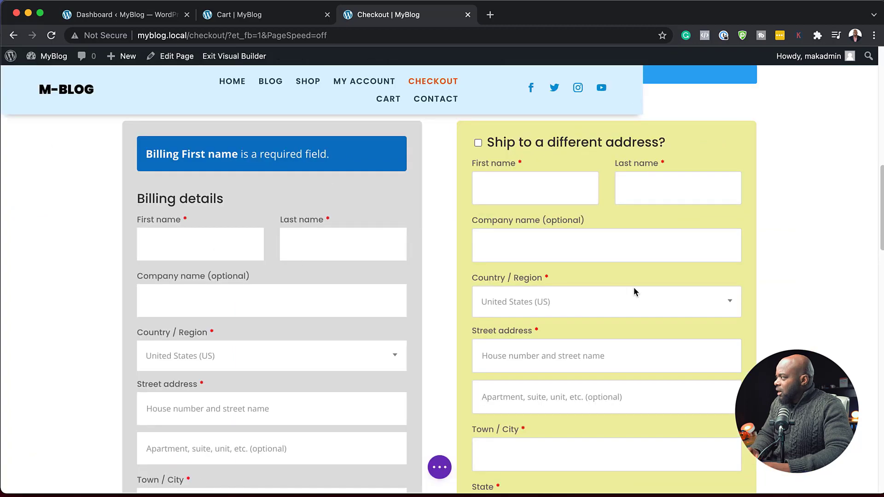
Open the title text design settings of the Woo Notice module containing the returning customer login form
scroll(634, 290, "up", 8)
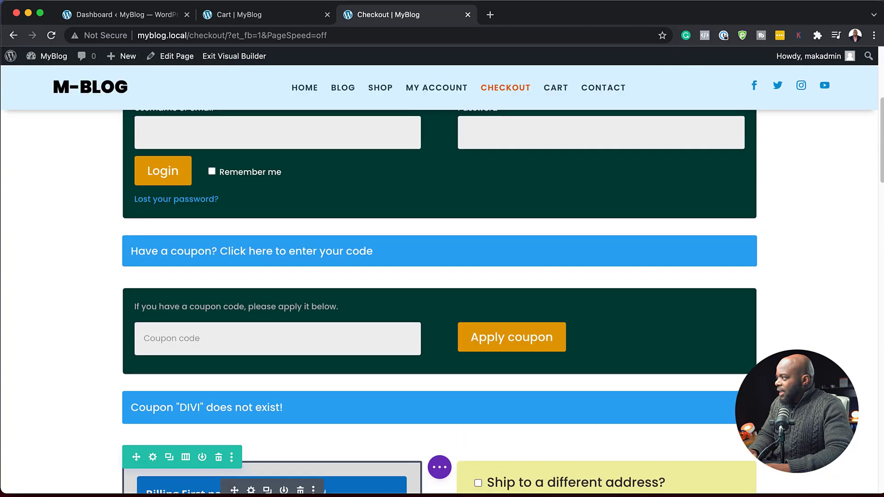
scroll(195, 275, "up", 5)
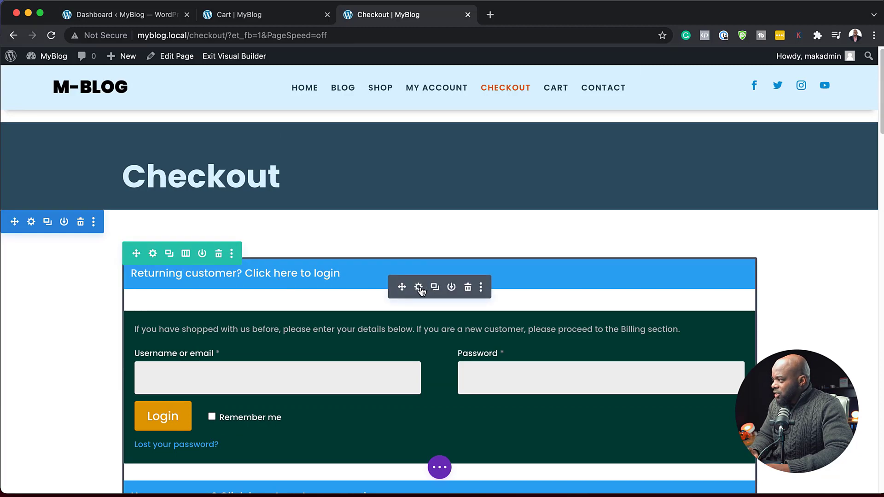
left_click(419, 287)
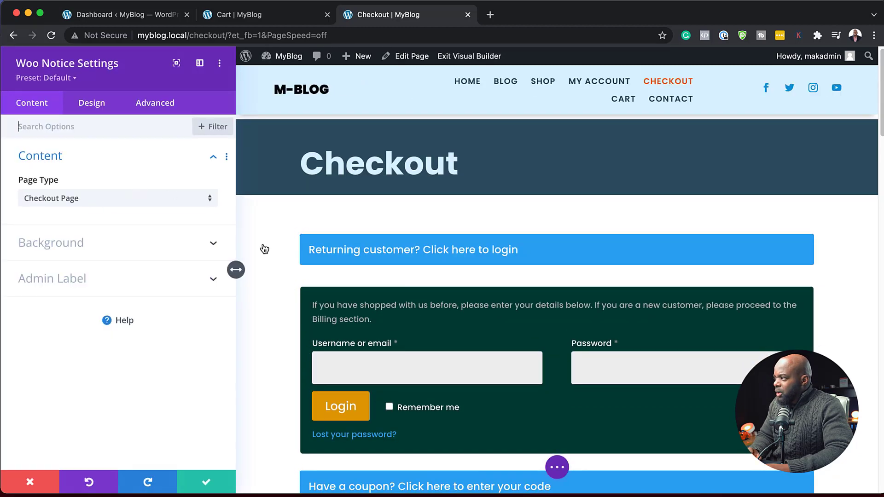
left_click(300, 234)
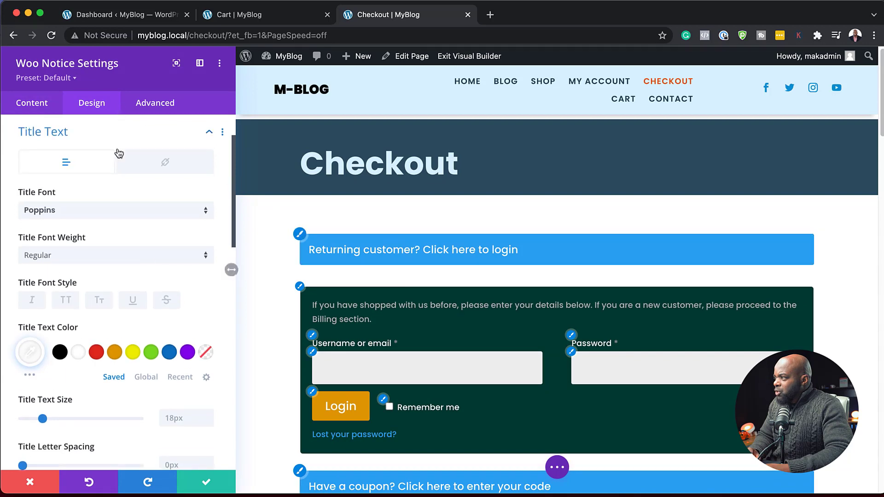
Try blue #0c71c3 as the Woo Notice title text color and restore it to white
left_click(170, 353)
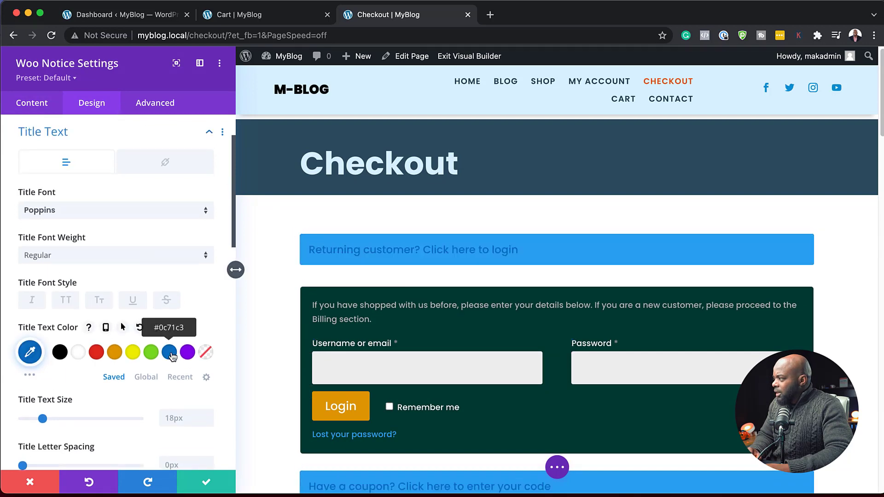
left_click(78, 351)
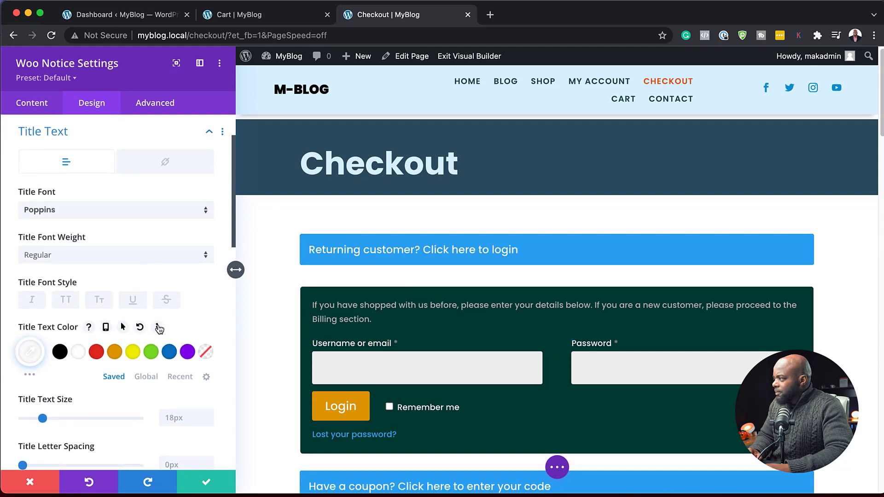
scroll(159, 328, "down", 7)
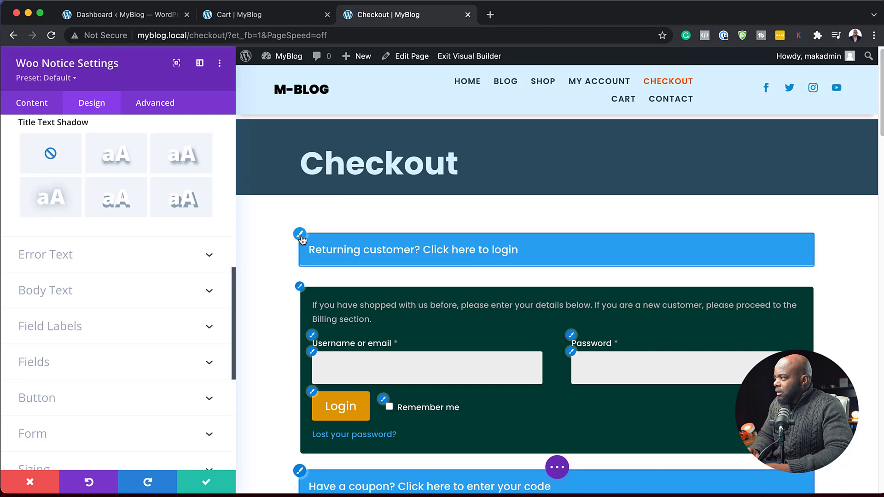
Set the Woo Notice module's background color to blue #0c71c3, check the notices down the checkout page, and save the module
scroll(138, 184, "up", 7)
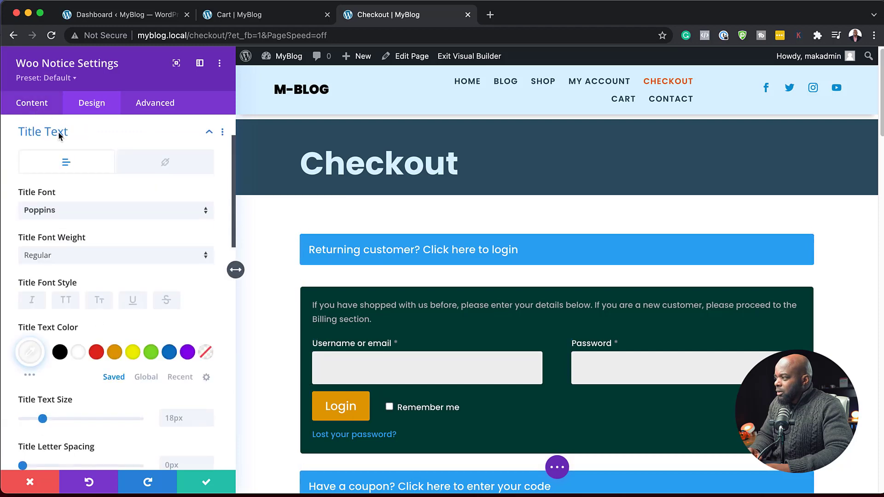
left_click(40, 110)
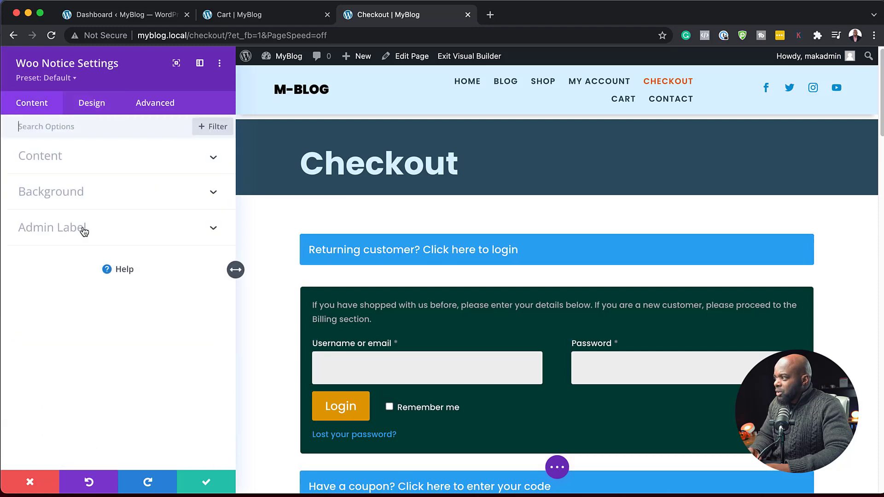
left_click(76, 198)
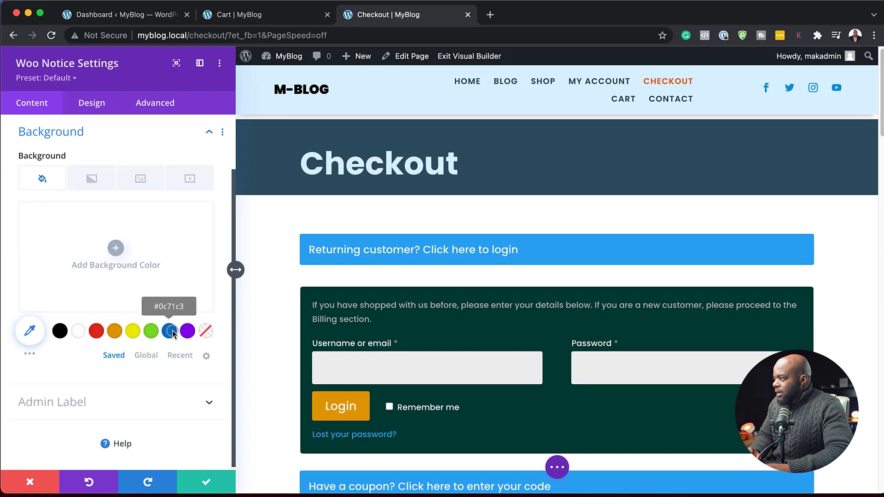
left_click(171, 333)
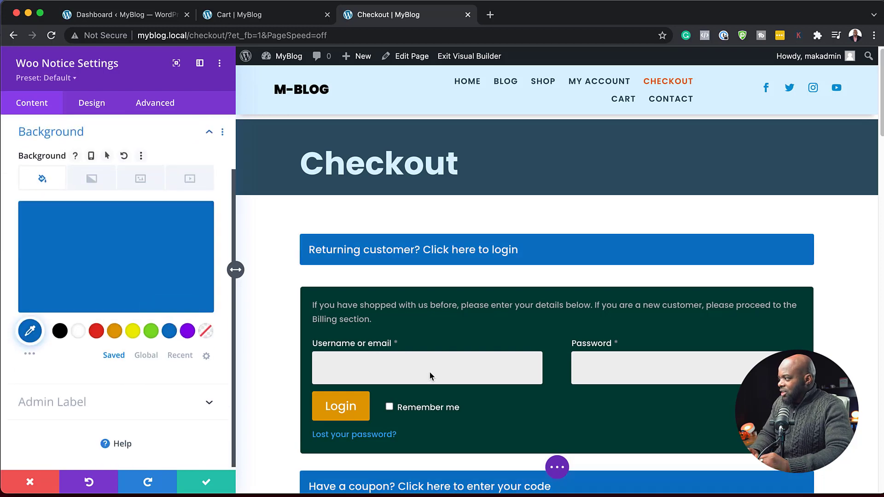
scroll(563, 329, "down", 10)
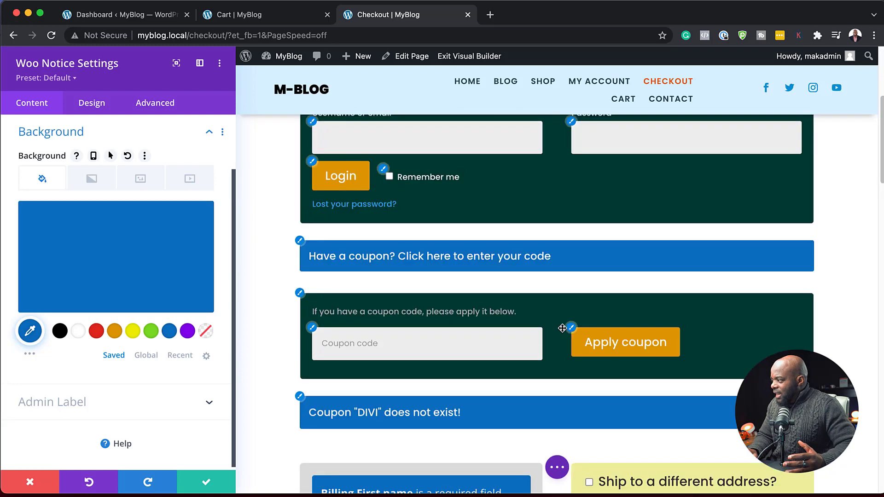
scroll(562, 329, "down", 6)
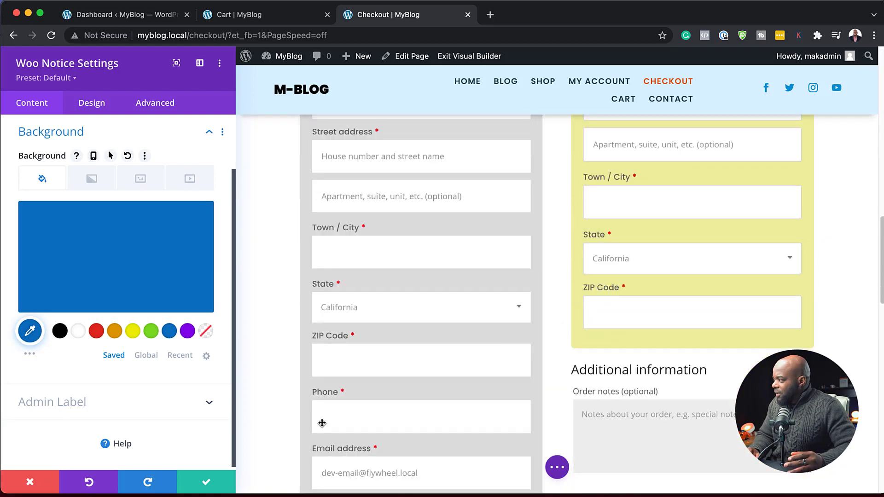
scroll(523, 378, "down", 7)
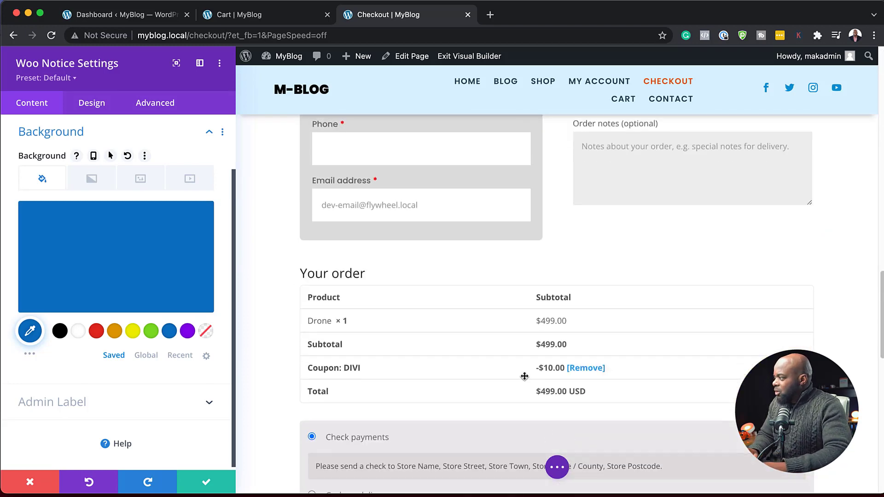
scroll(487, 280, "down", 2)
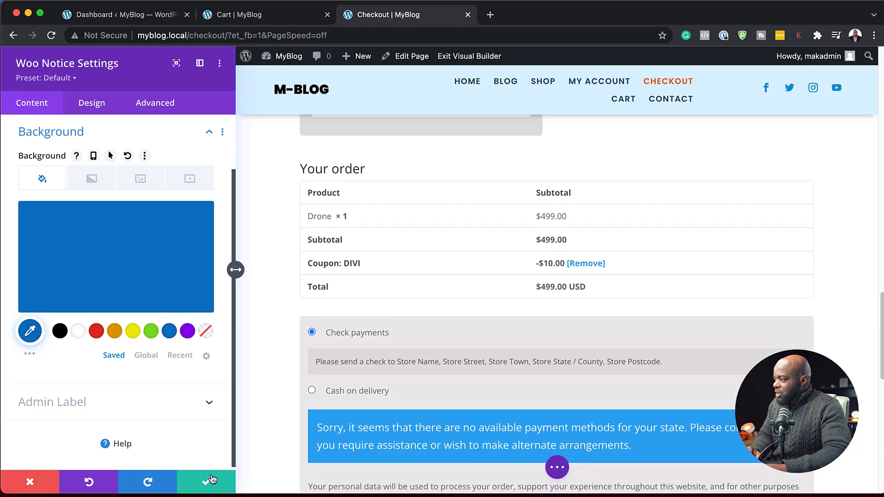
left_click(225, 487)
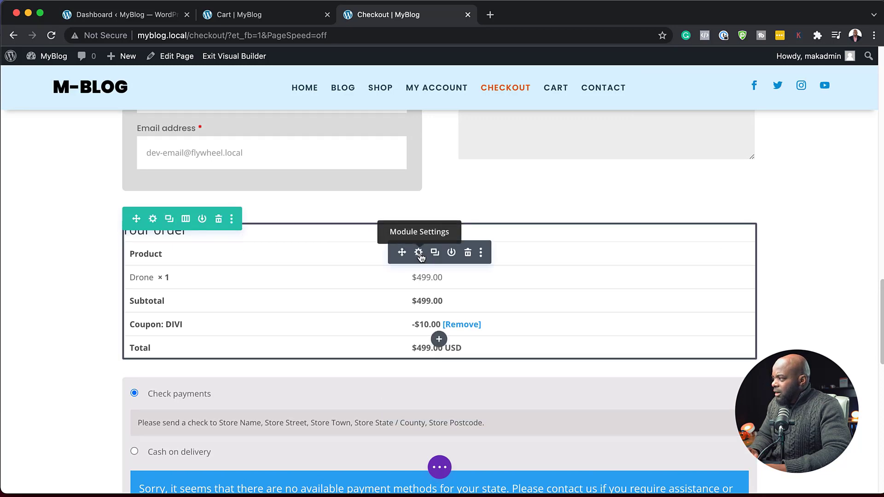
Open the Woo Checkout Details module's settings and set the "Your order" title font to Poppins
left_click(418, 253)
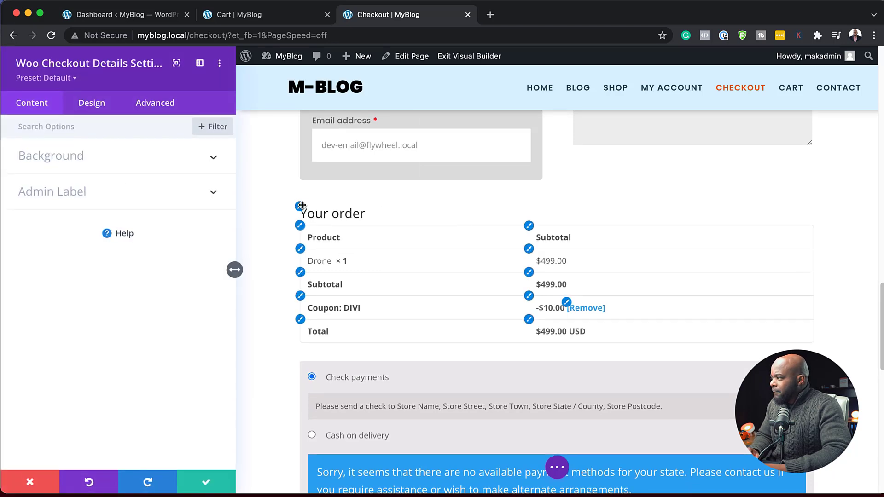
left_click(300, 208)
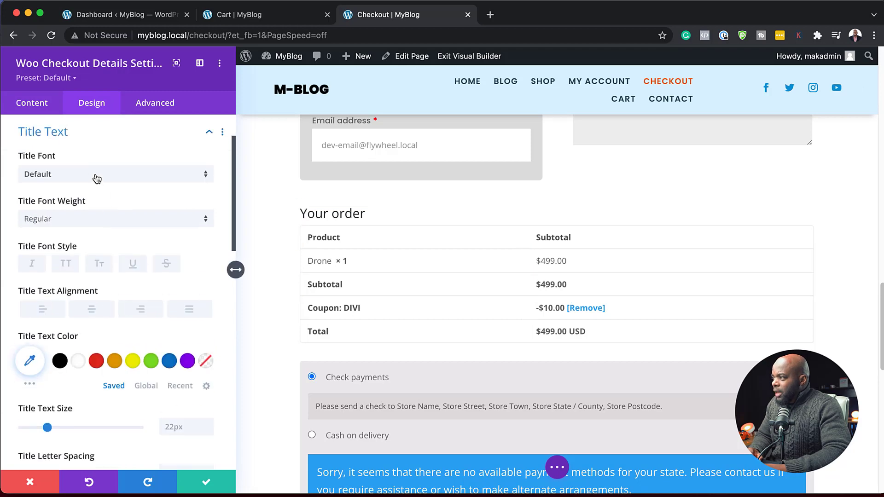
left_click(96, 177)
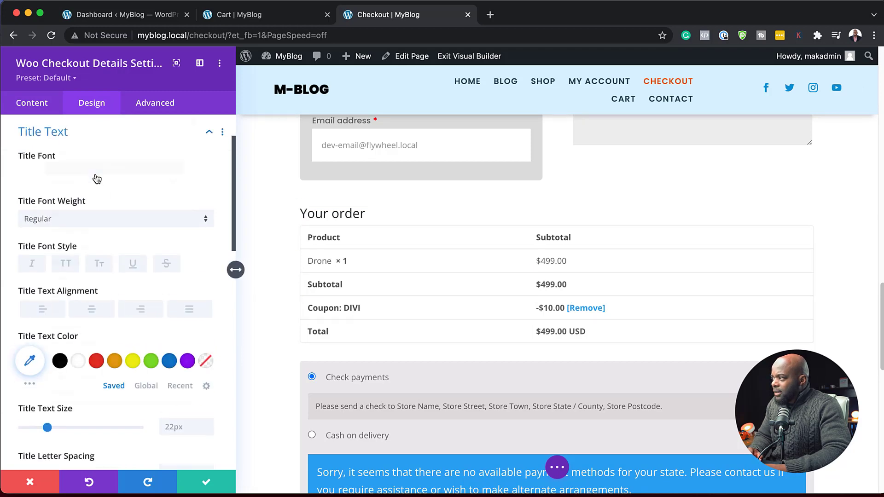
type("popp")
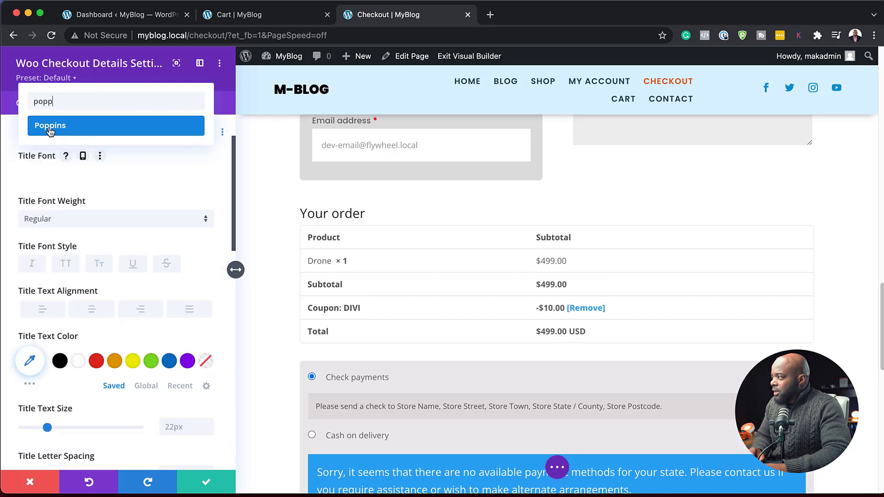
left_click(50, 126)
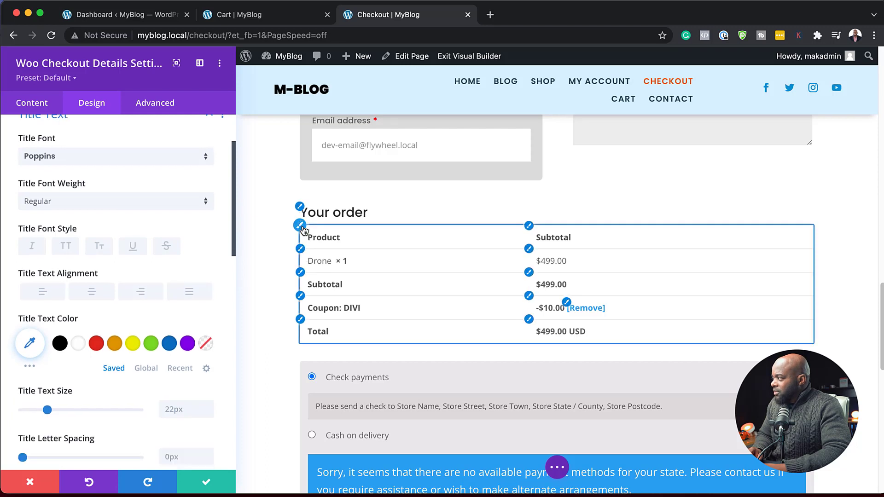
Collapse the order table's gutters and borders, and make its background yellow #edf000 after trying white and orange
left_click(300, 226)
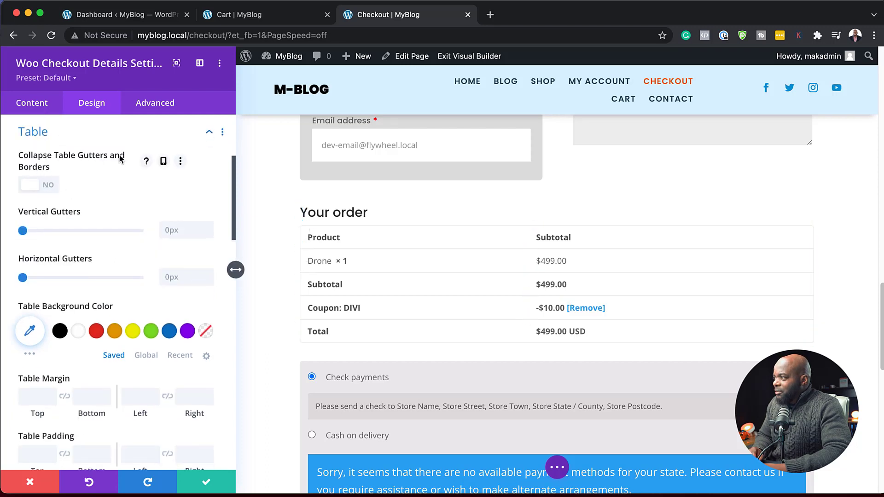
left_click(49, 186)
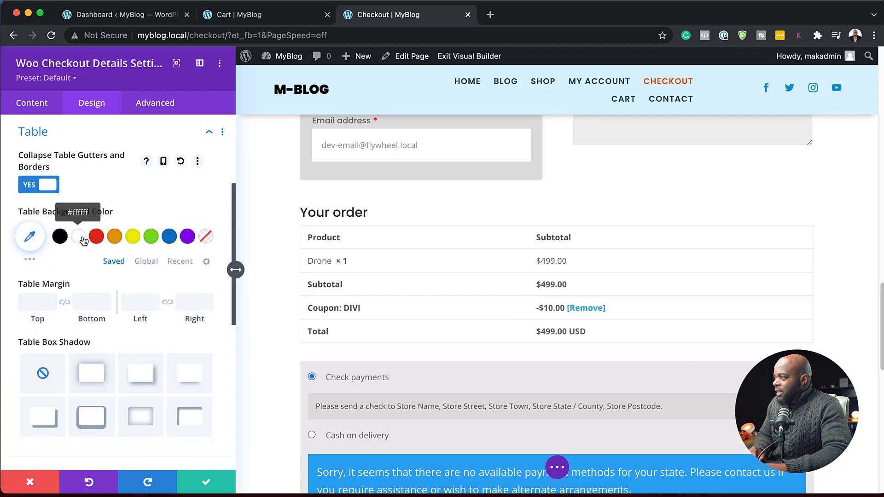
left_click(79, 236)
left_click(115, 237)
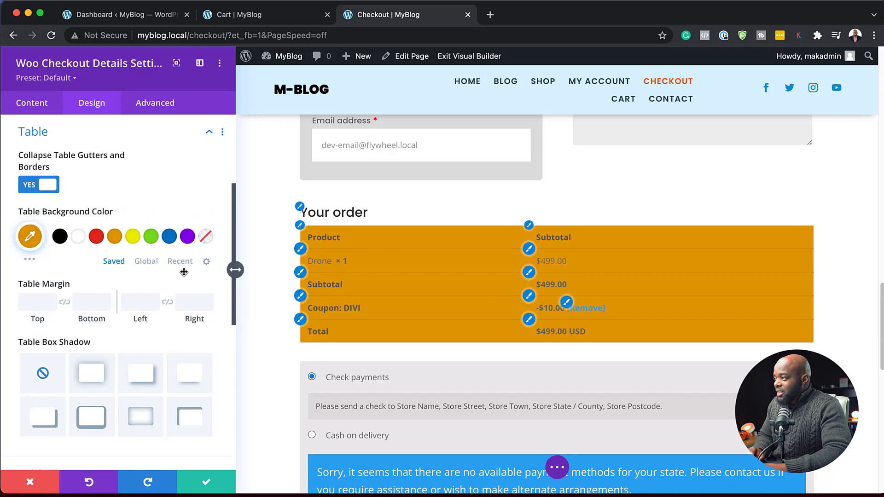
left_click(134, 238)
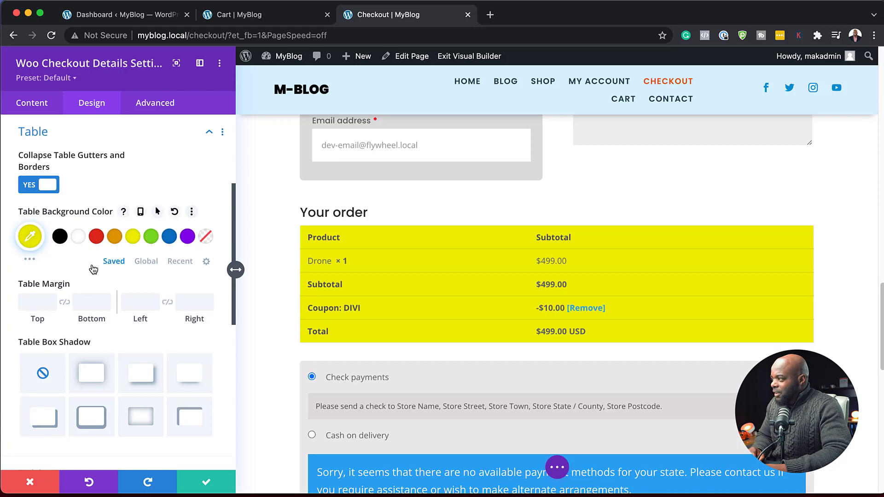
Turn off collapsing of the table's gutters and borders and desaturate the table background color to #eeefc4
left_click(32, 186)
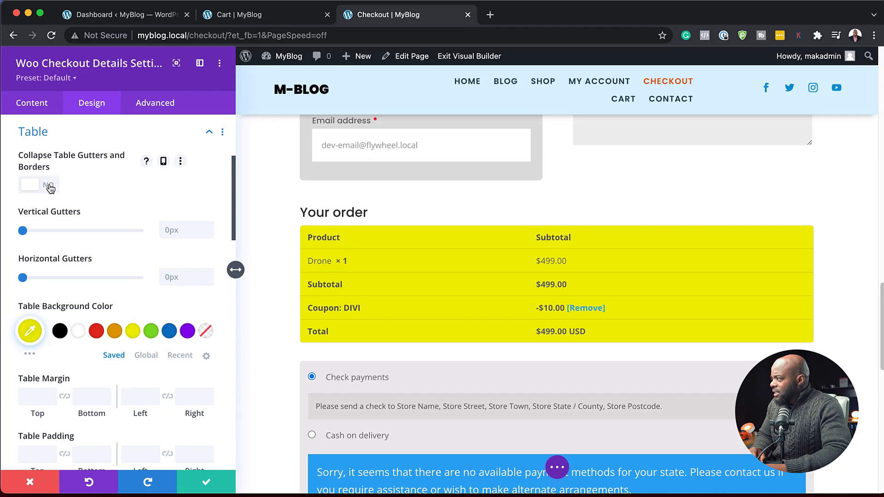
left_click(30, 331)
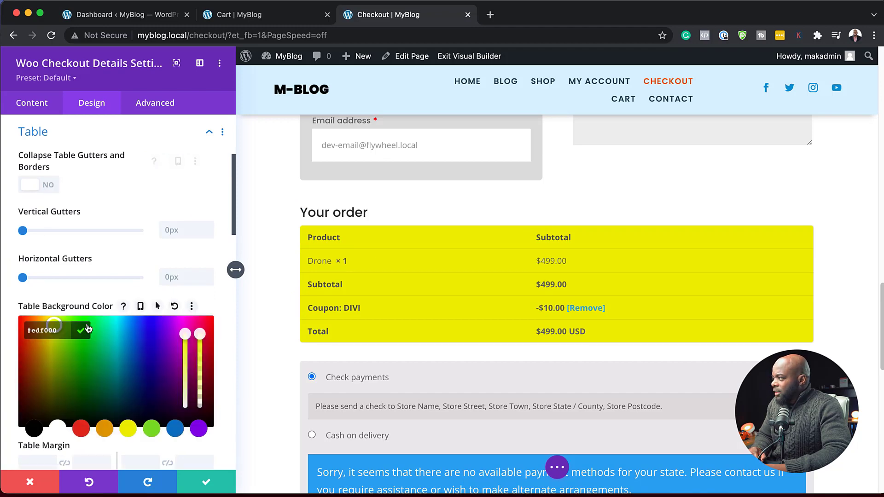
left_click(185, 392)
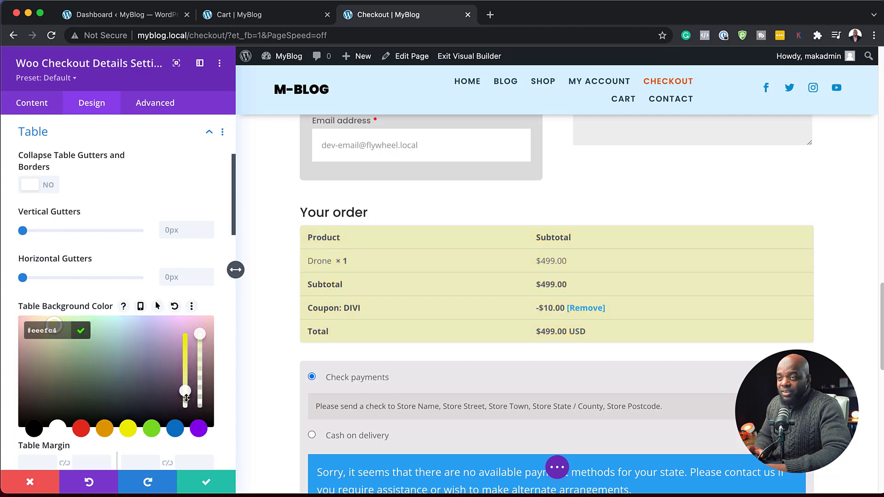
Set the order table's body font to Poppins and save the Woo Checkout Details module
left_click(305, 279)
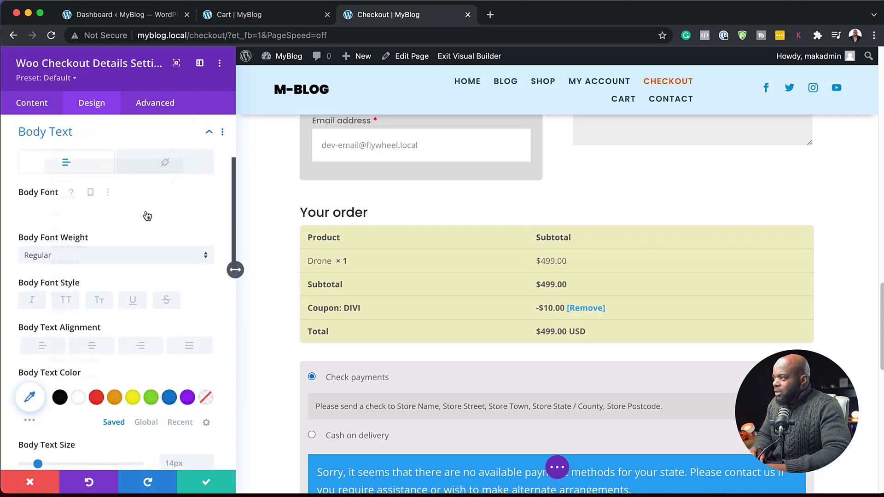
left_click(146, 210)
type("popp")
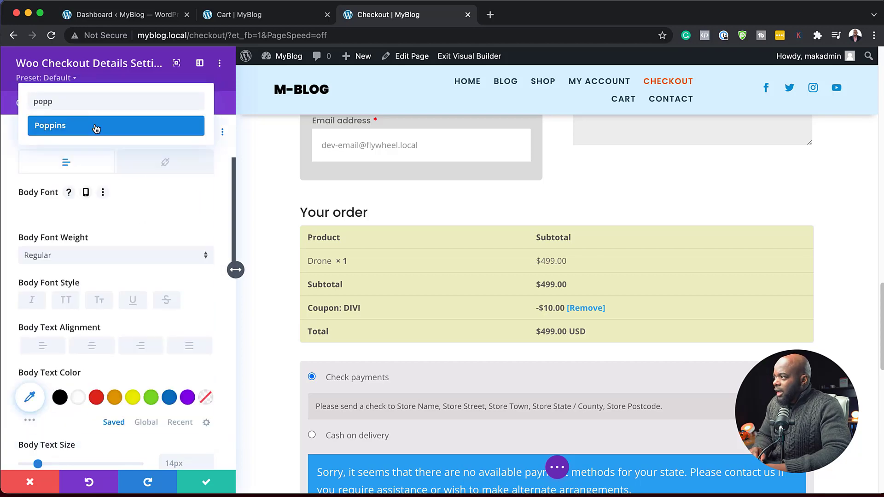
left_click(96, 126)
mouse_move(399, 272)
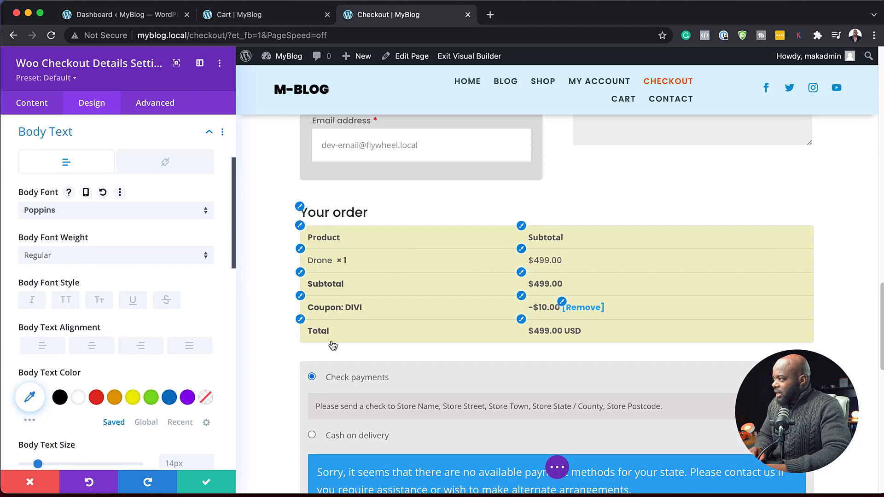
left_click(208, 484)
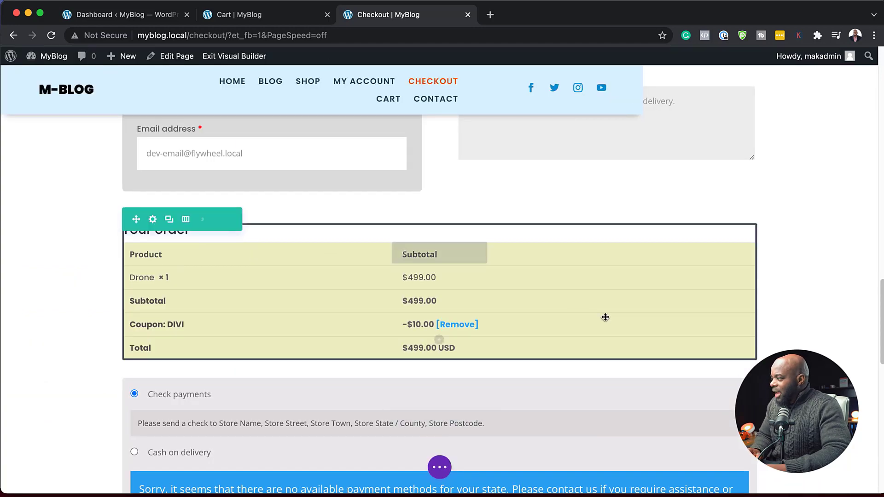
Open the Woo Checkout Payment module's settings and set the selected radio button font to Poppins
scroll(605, 318, "down", 4)
mouse_move(247, 208)
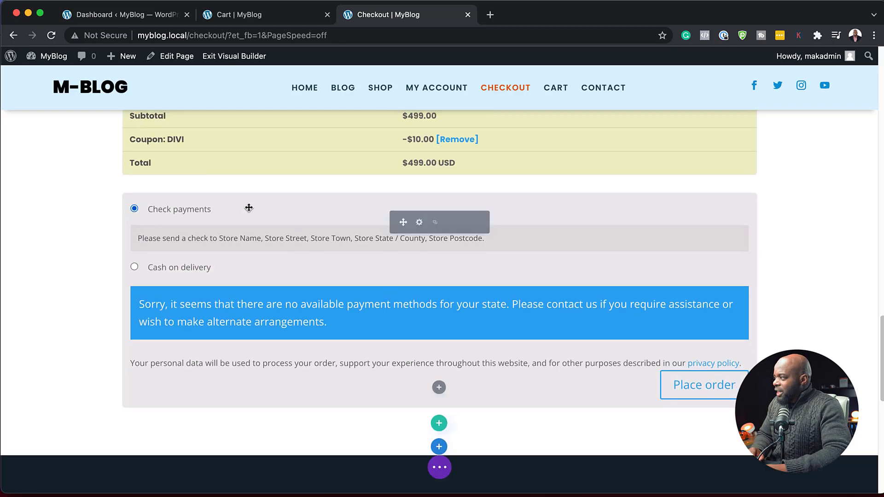
left_click(419, 223)
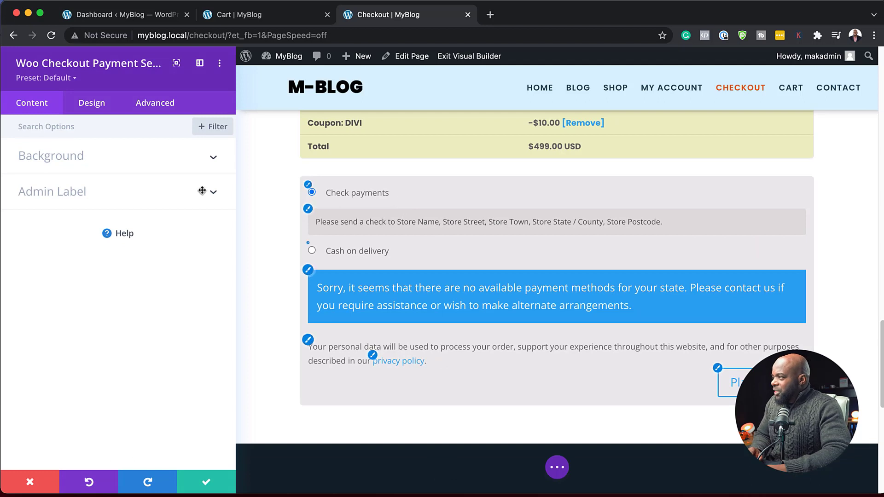
left_click(308, 185)
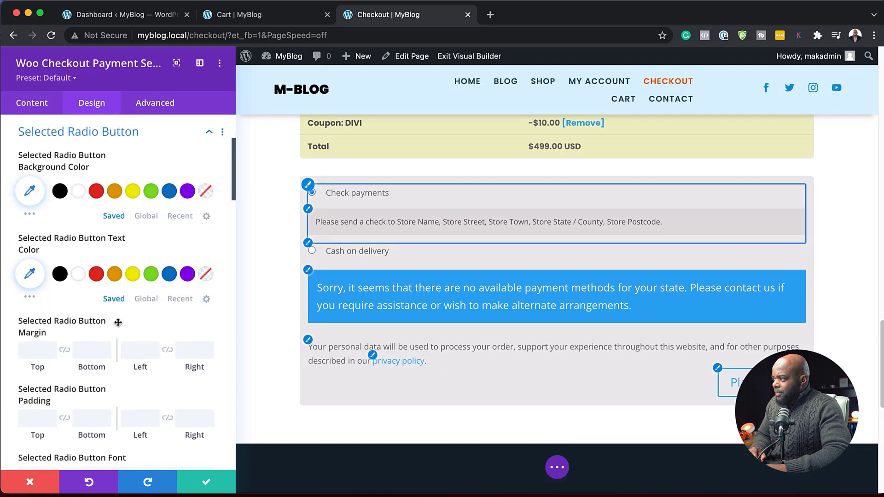
scroll(175, 329, "down", 3)
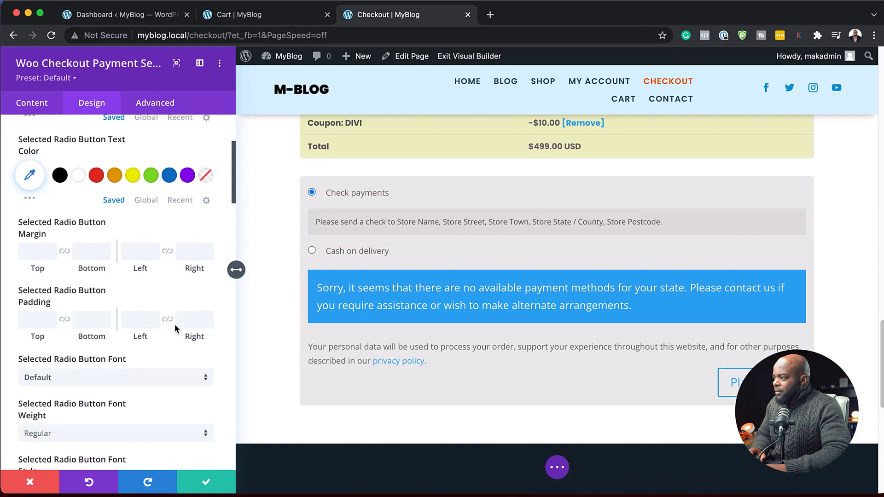
left_click(140, 350)
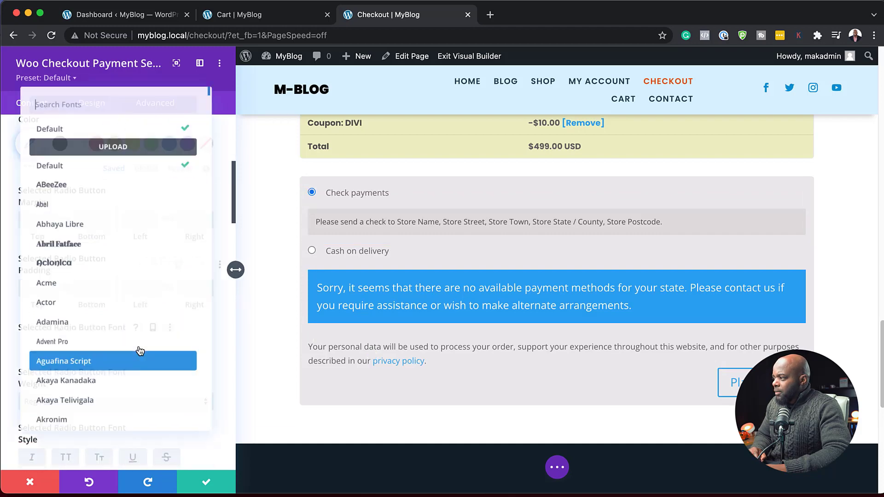
type("popp")
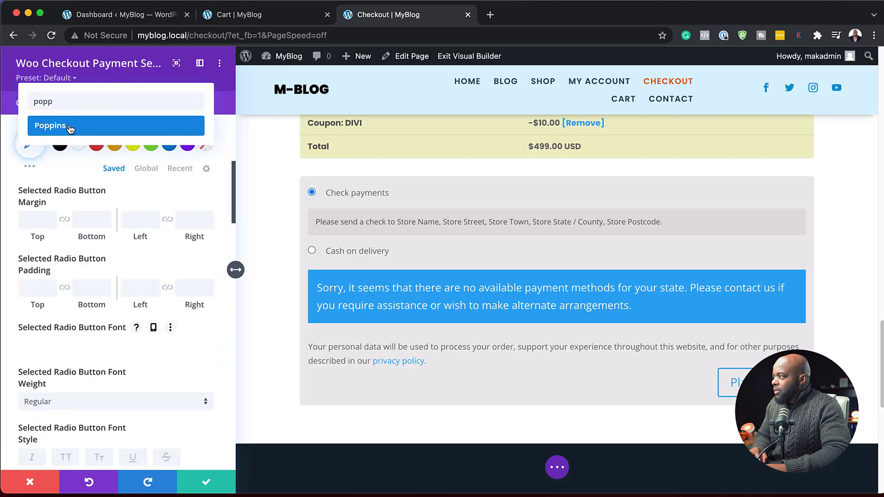
left_click(70, 128)
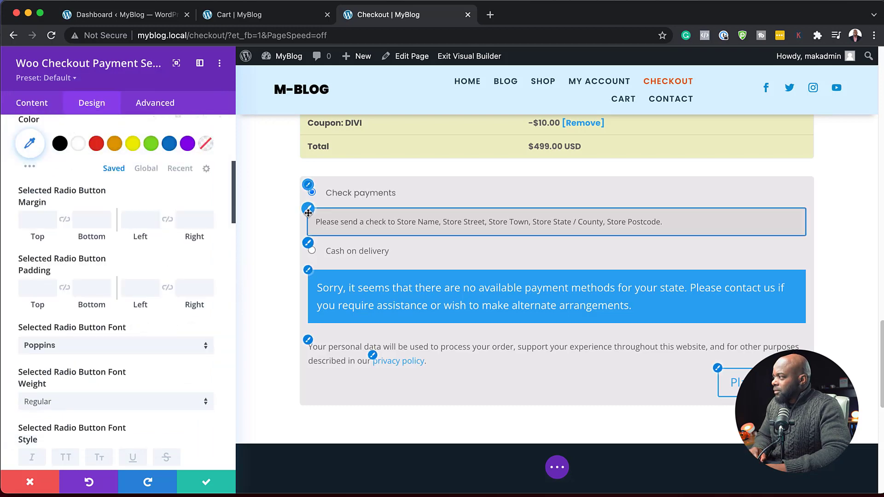
Set the font of the payment module's tooltip, which holds the check payment instructions, to Poppins
left_click(309, 211)
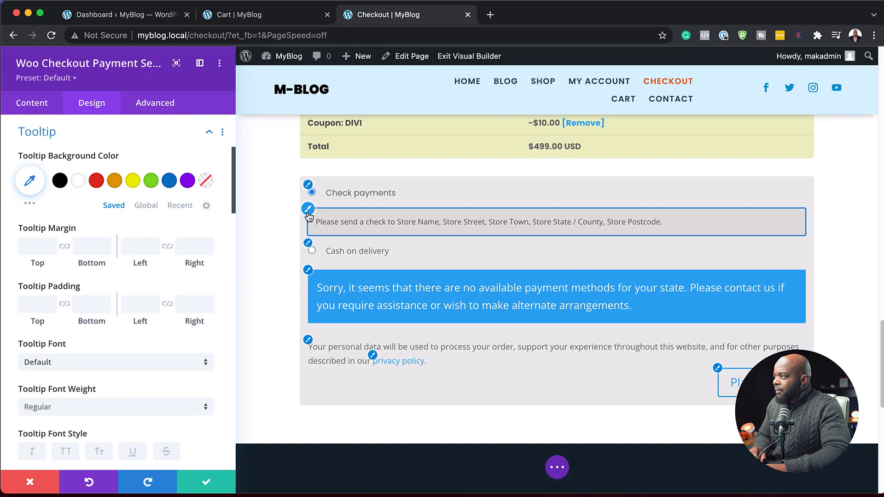
left_click(116, 367)
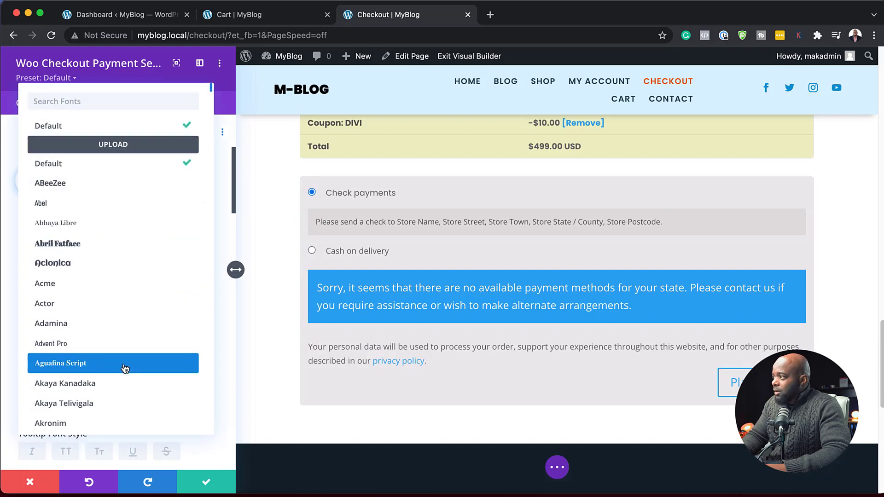
type("popp")
left_click(110, 133)
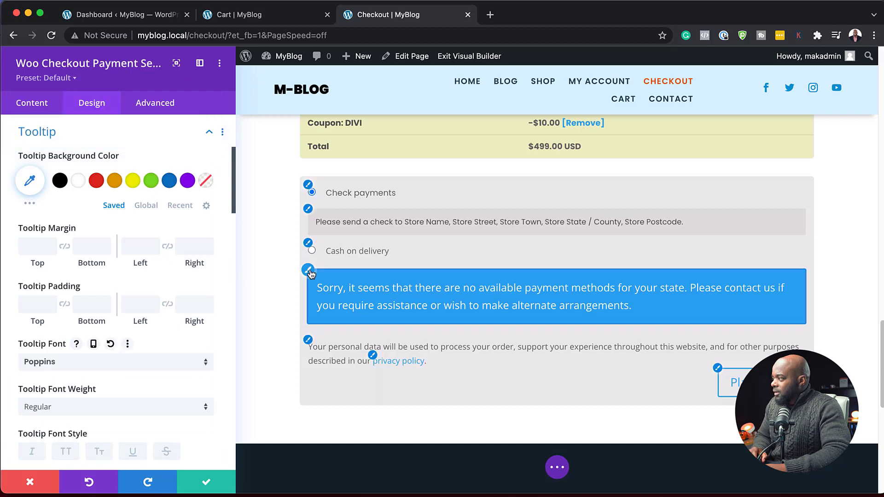
Set the font of the payment module's form notice, which reports unavailable payment methods, to Poppins
left_click(309, 270)
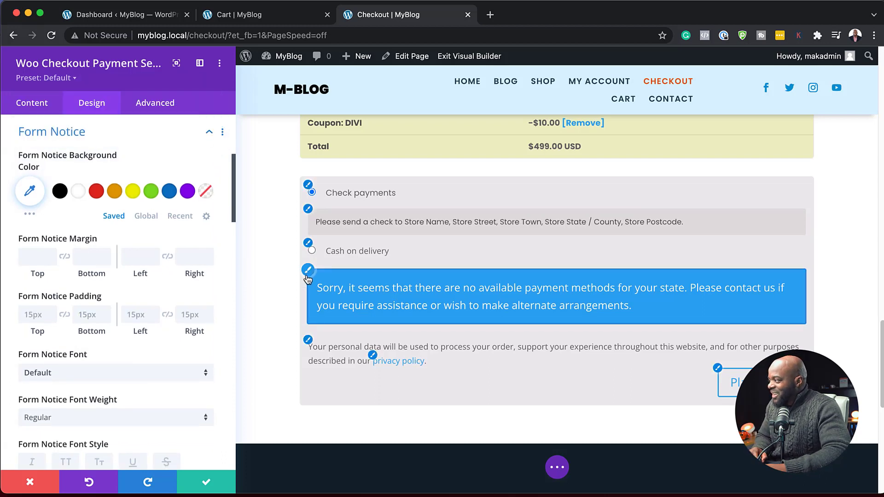
left_click(111, 377)
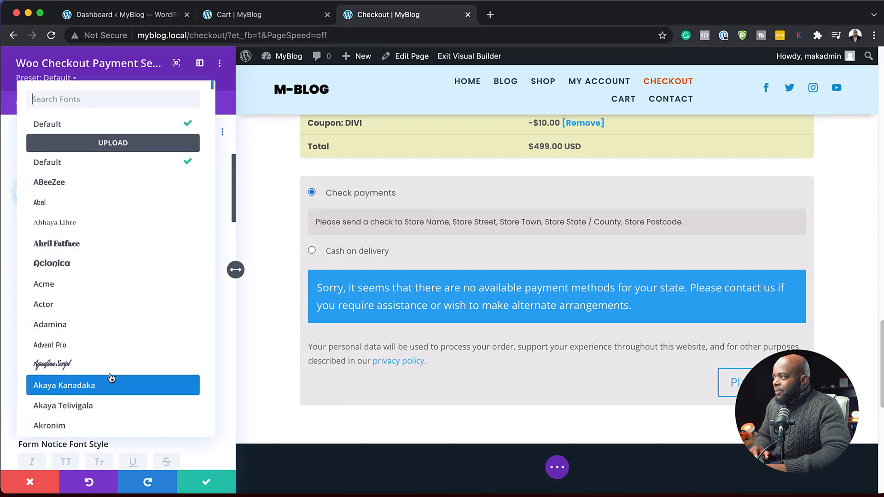
type("popp")
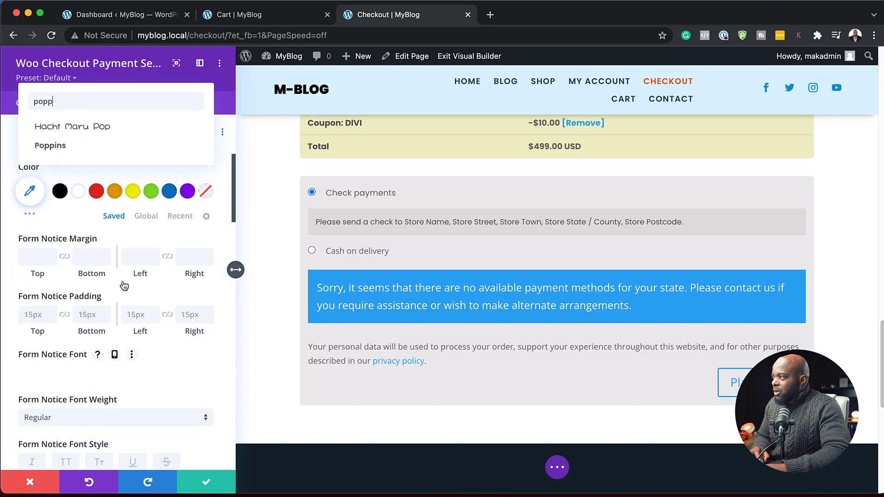
left_click(158, 129)
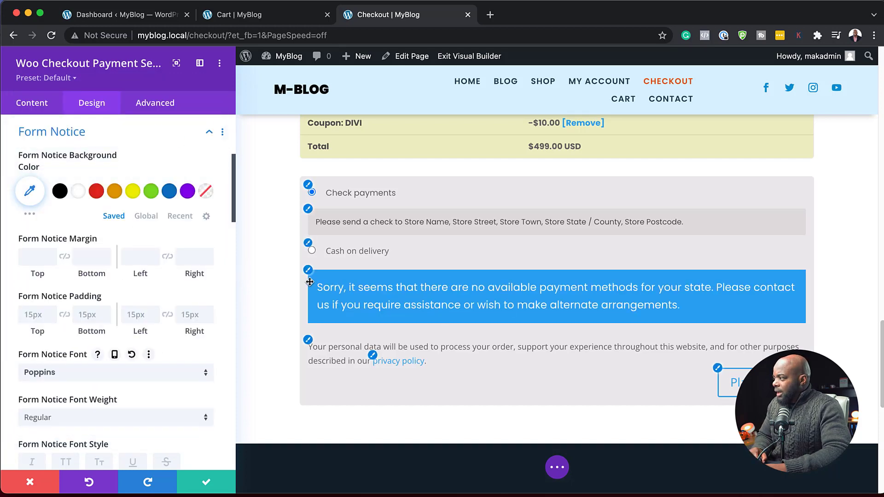
Set the body font of the payment module's privacy text to Poppins
left_click(309, 342)
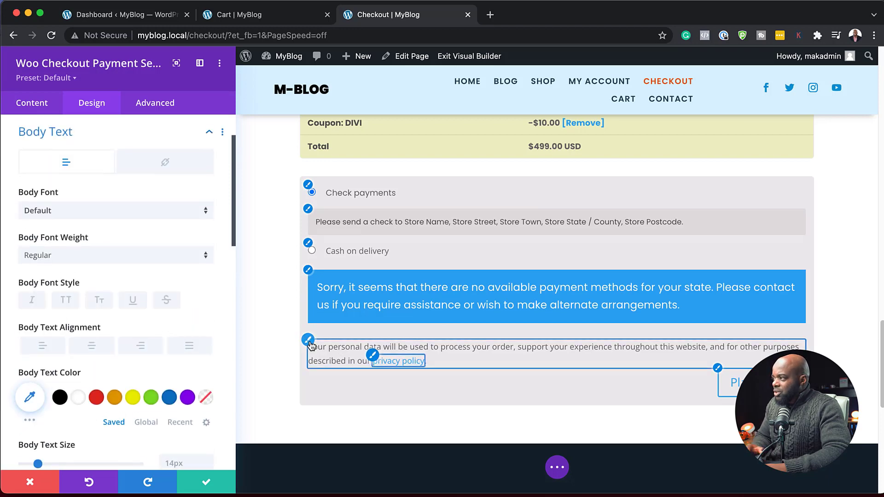
left_click(158, 213)
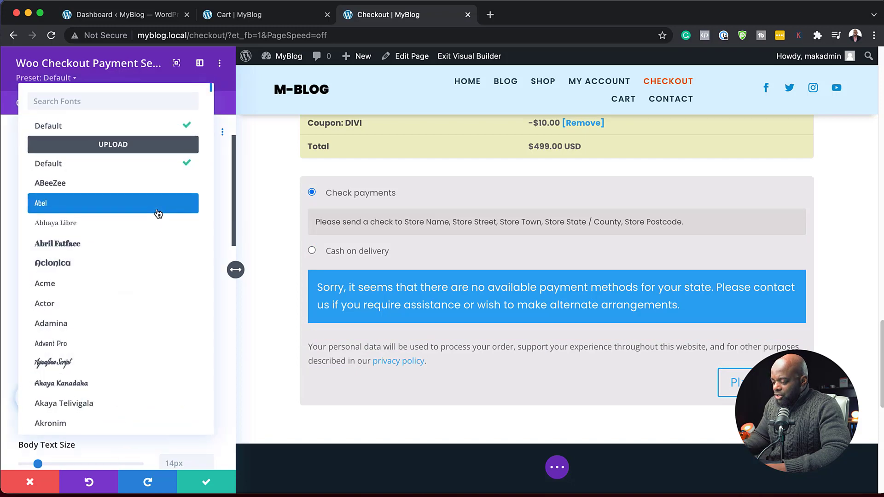
type("popp")
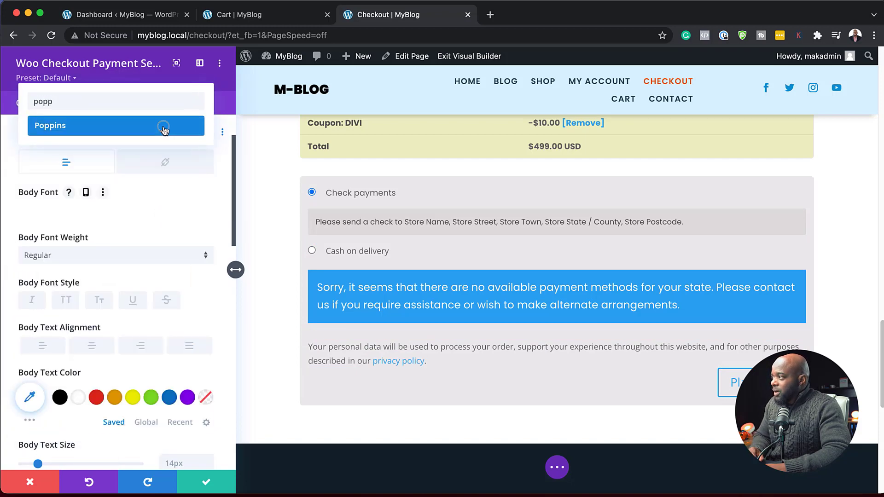
left_click(165, 128)
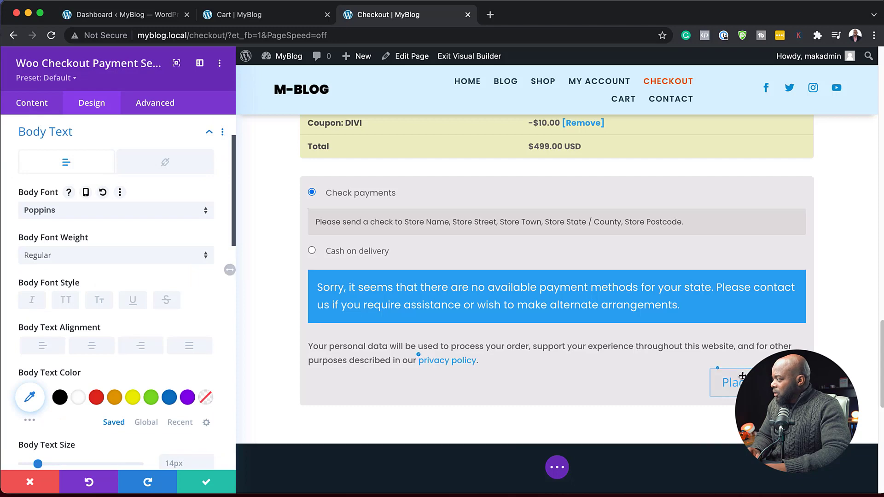
Enable custom styles for the Place order button with white (#ffffff) text and orange (#e09900) background and border colors
left_click(717, 369)
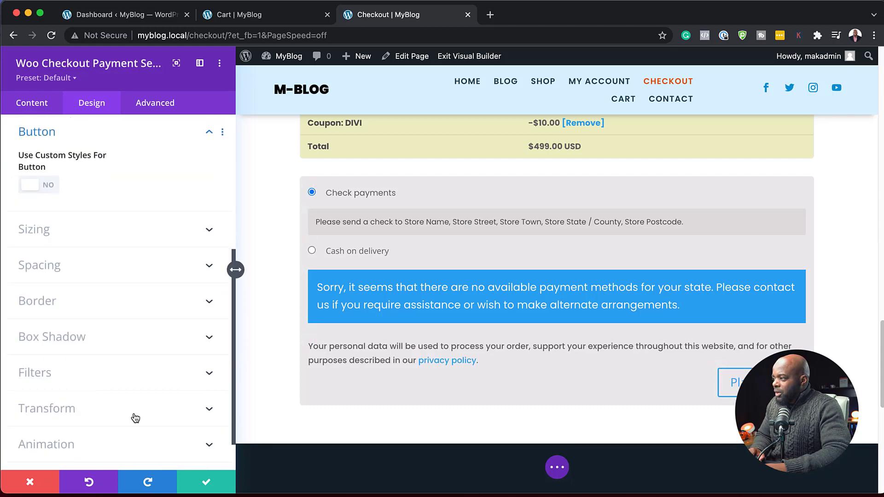
scroll(134, 416, "down", 1)
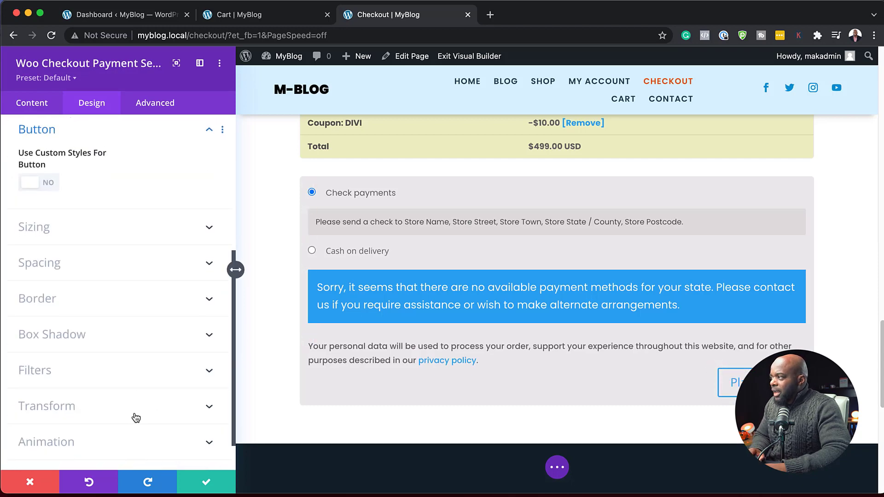
left_click(51, 183)
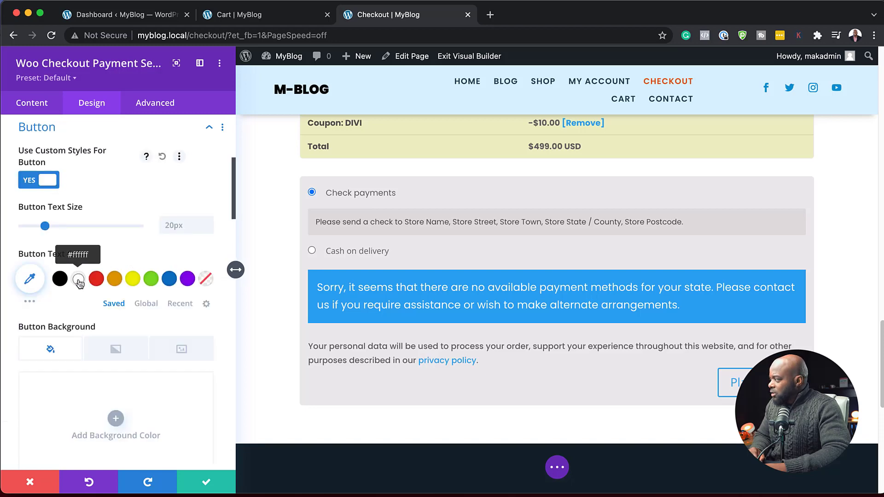
scroll(134, 368, "down", 5)
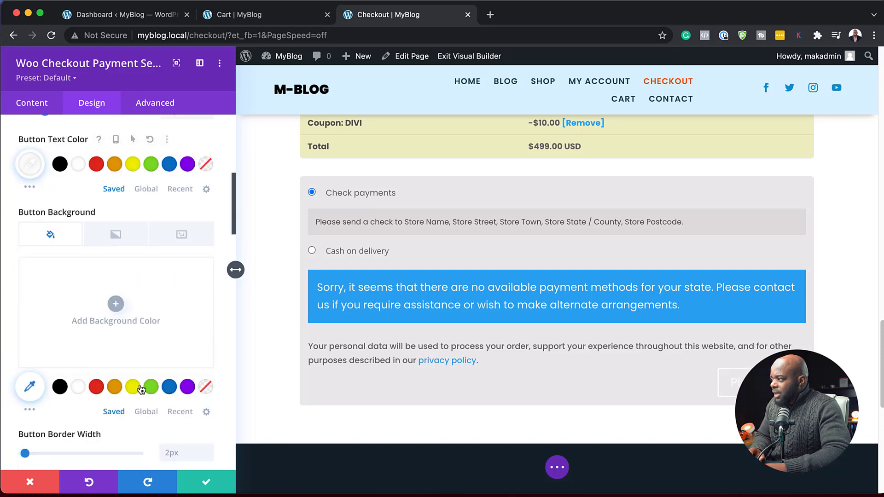
left_click(115, 388)
scroll(116, 389, "down", 3)
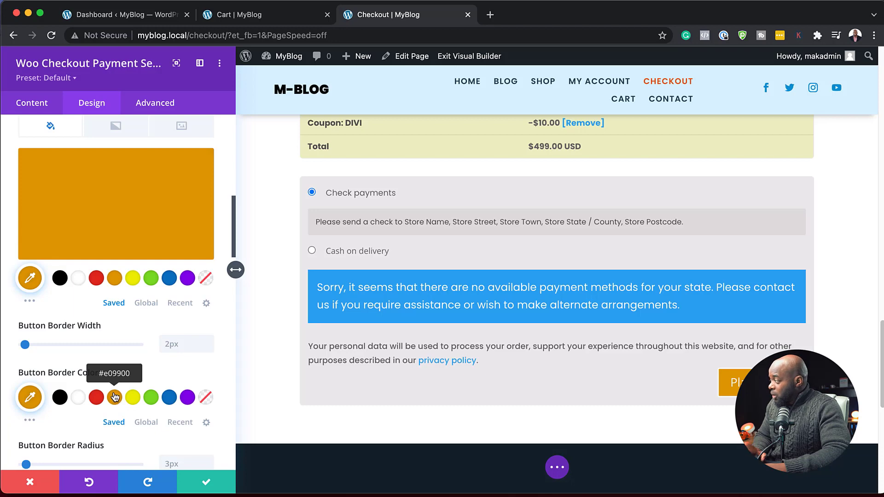
left_click(115, 397)
Set the Place order button's font to Poppins and save the Woo Checkout Payment module
scroll(116, 387, "down", 5)
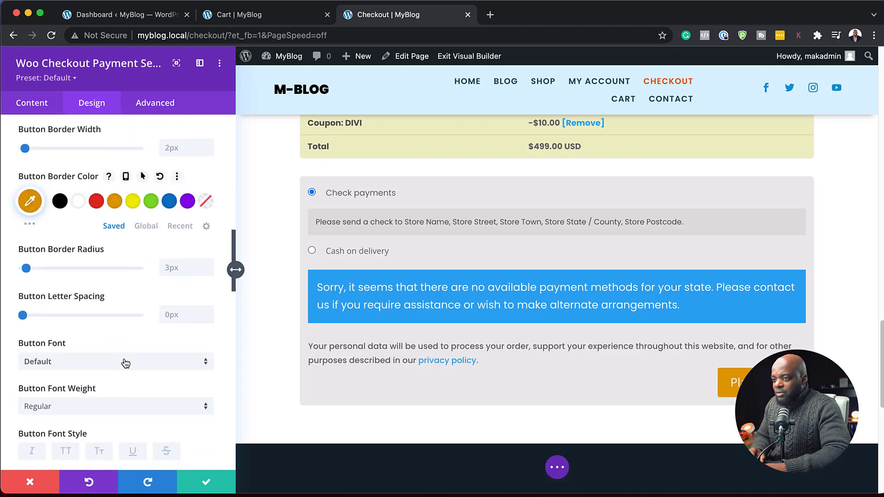
left_click(125, 362)
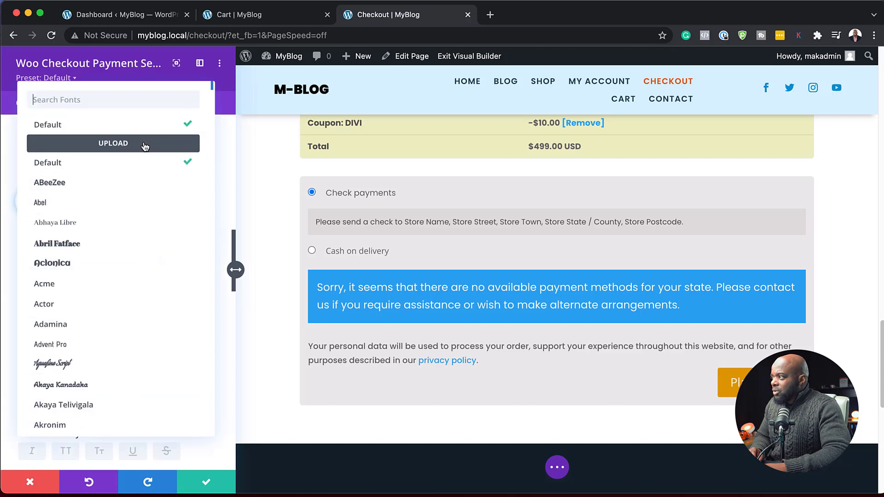
type("popp")
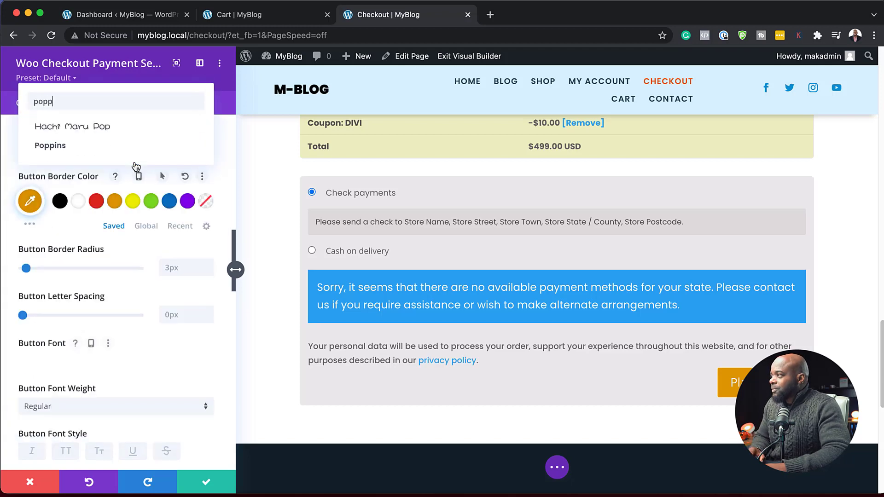
left_click(101, 130)
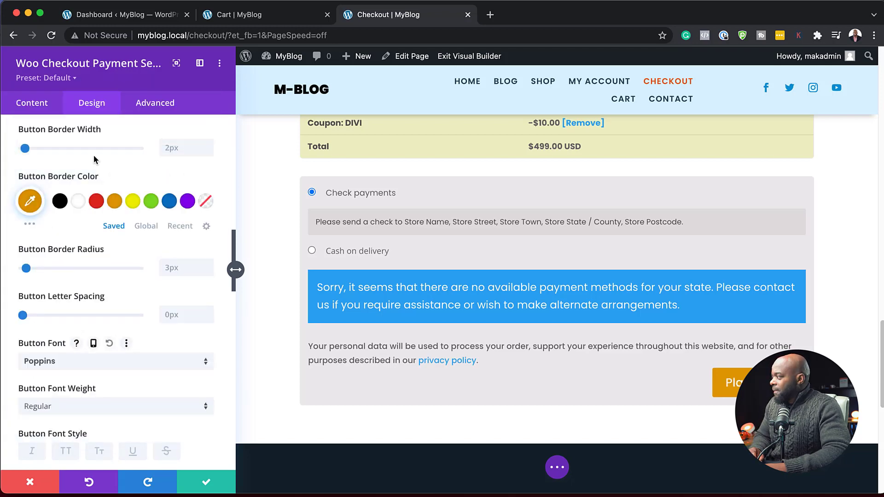
left_click(207, 484)
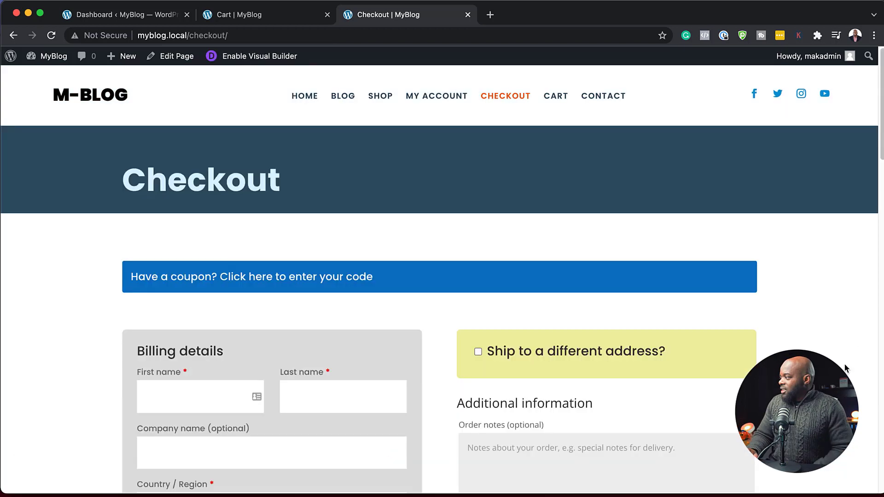
Examine the styling of the live checkout page, from the coupon notice and billing form to the order table and payment section
scroll(846, 358, "down", 3)
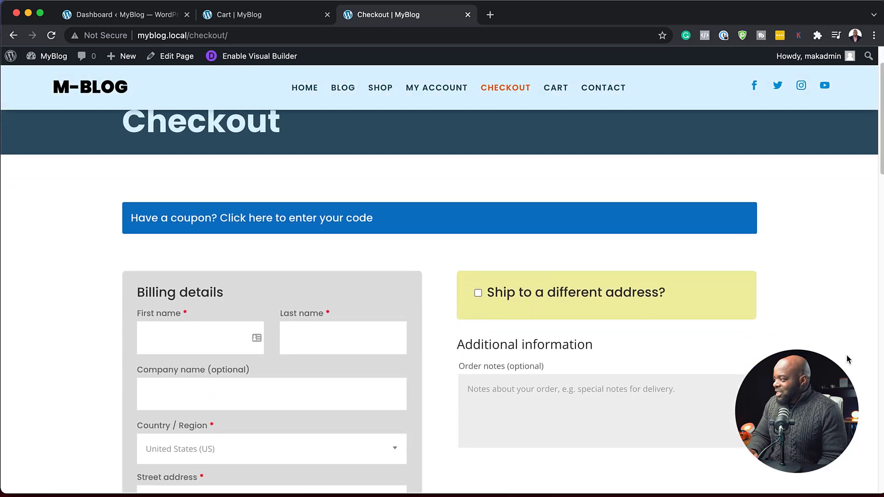
scroll(848, 359, "down", 3)
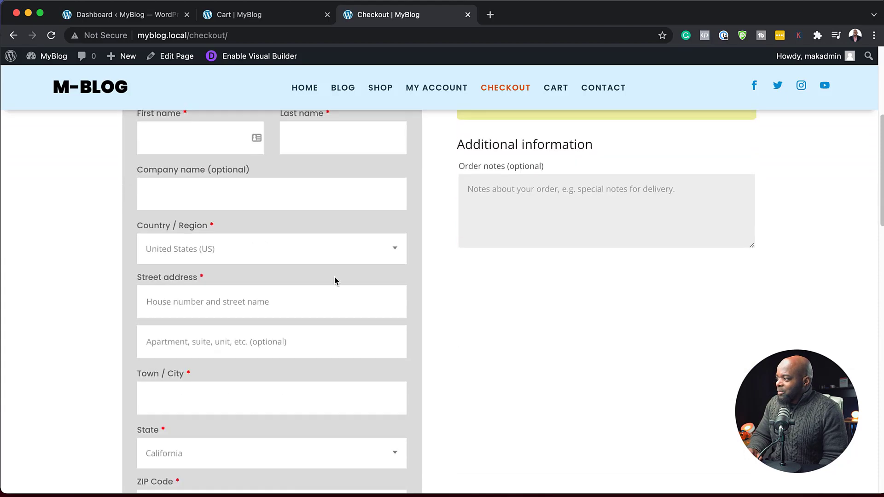
scroll(341, 281, "down", 7)
scroll(468, 263, "down", 5)
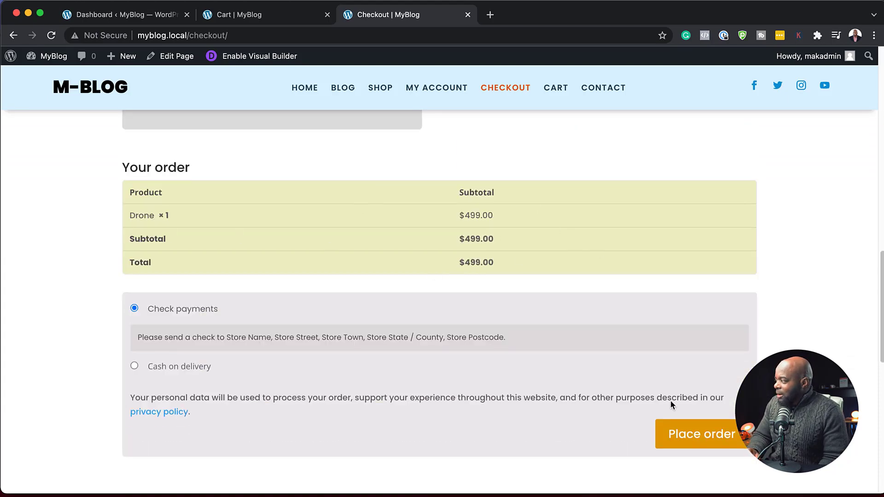
scroll(697, 294, "up", 6)
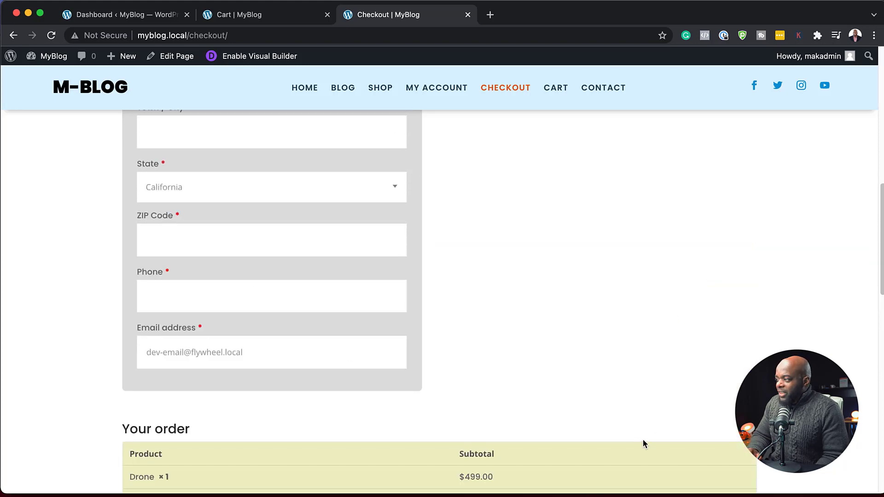
scroll(648, 424, "up", 10)
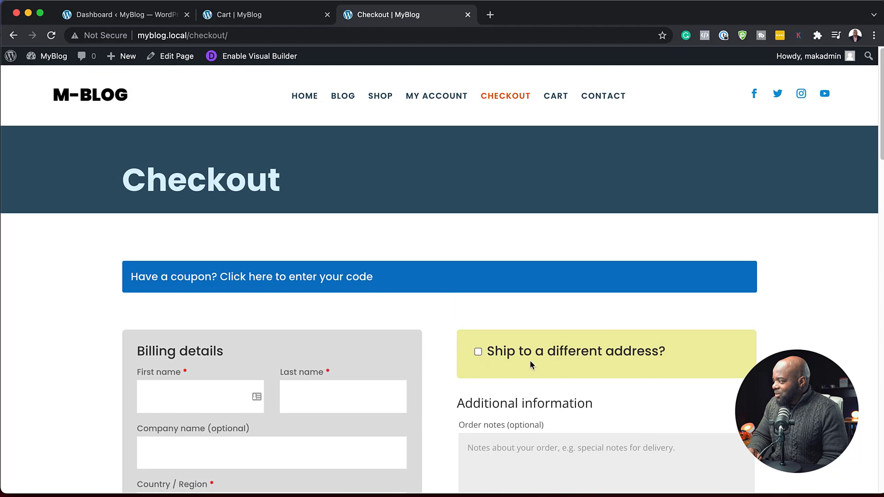
scroll(648, 347, "down", 5)
scroll(637, 332, "up", 1)
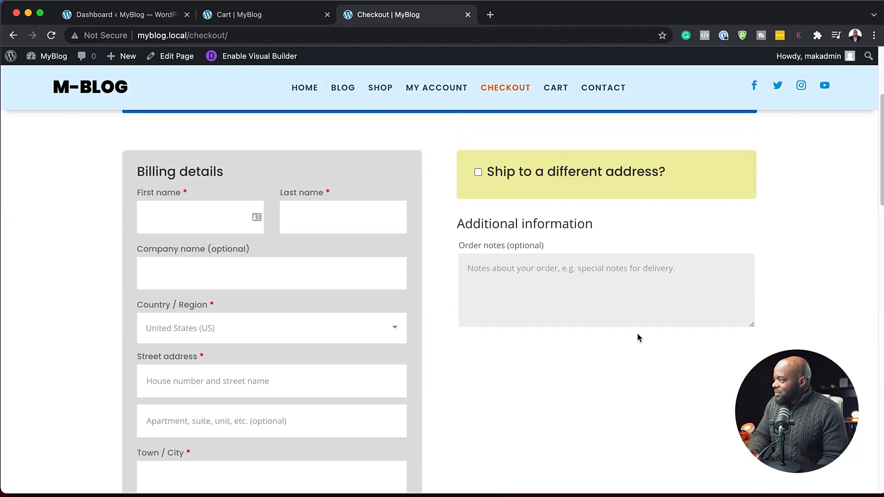
scroll(637, 338, "up", 1)
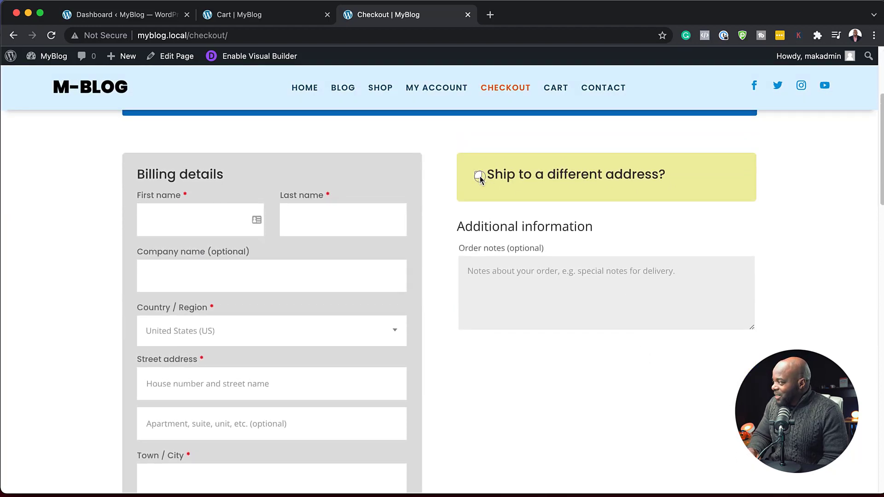
Turn on shipping to a different address and inspect the expanded shipping form along with the rest of the checkout page
left_click(479, 176)
scroll(802, 284, "down", 1)
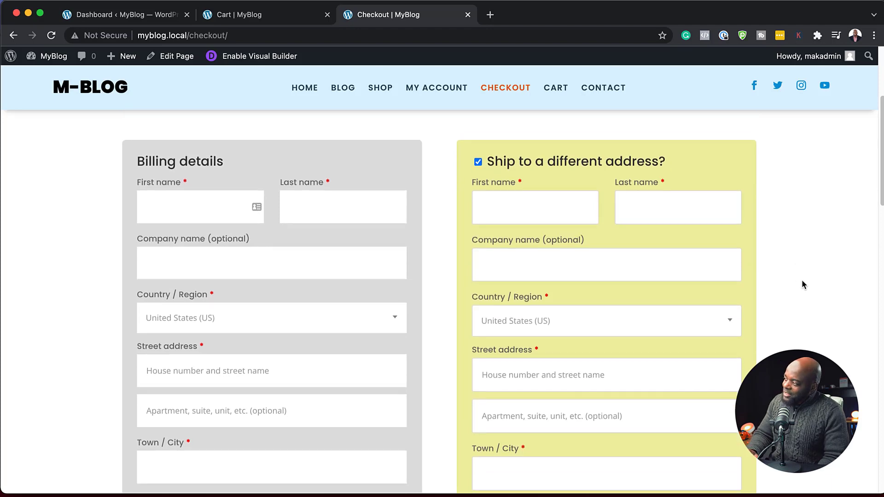
scroll(802, 280, "down", 8)
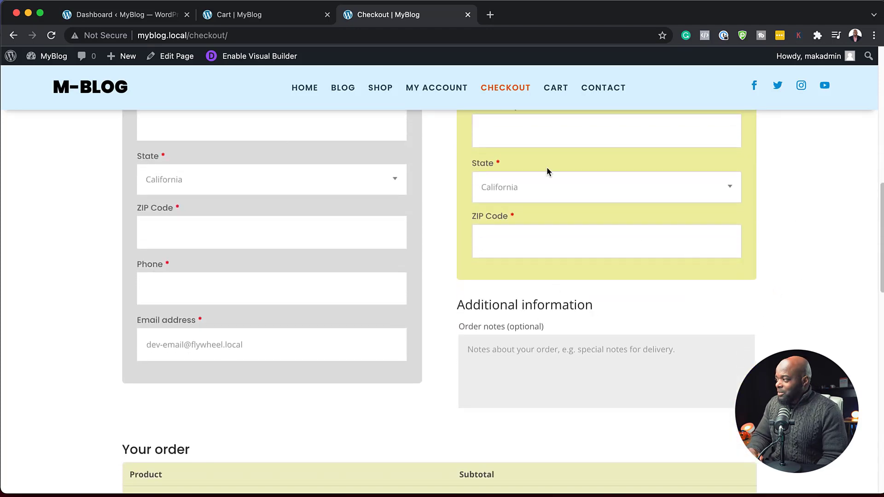
scroll(719, 285, "down", 7)
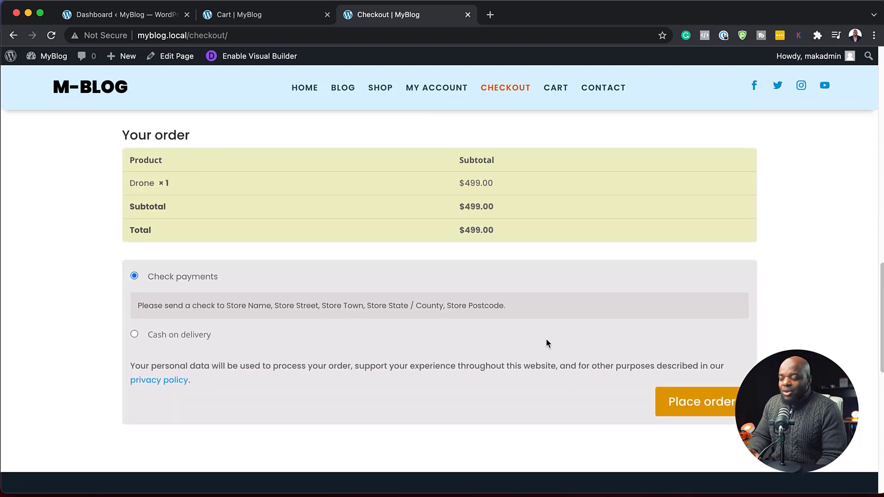
scroll(546, 338, "up", 15)
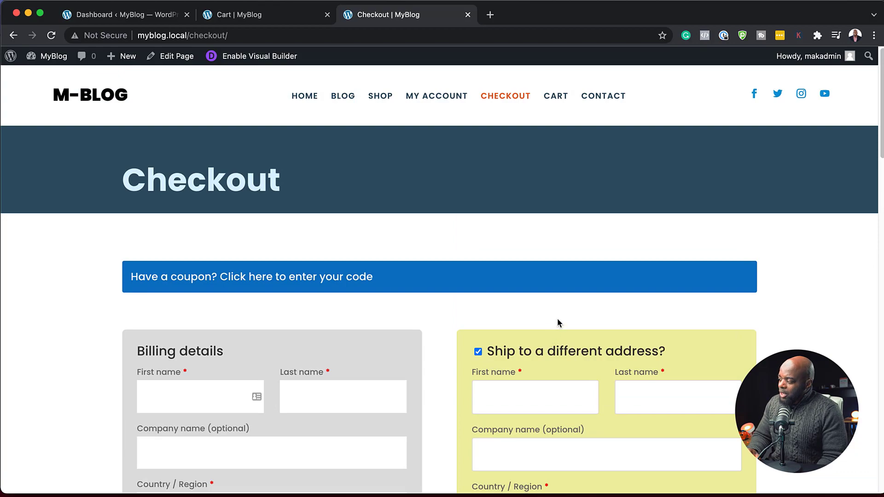